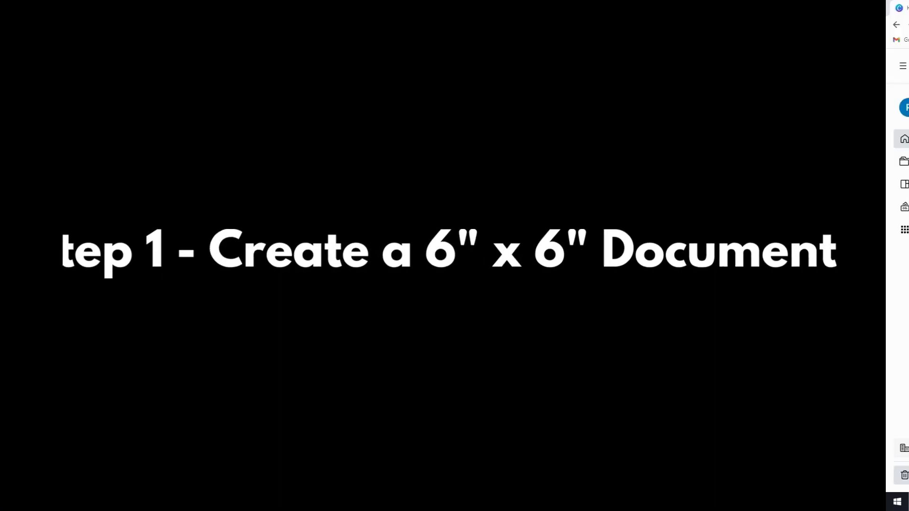
# Open the measurement units list in the custom size panel.
pyautogui.click(810, 128)
# Create a new custom design 6 in wide by 6 in high.
pyautogui.click(803, 178)
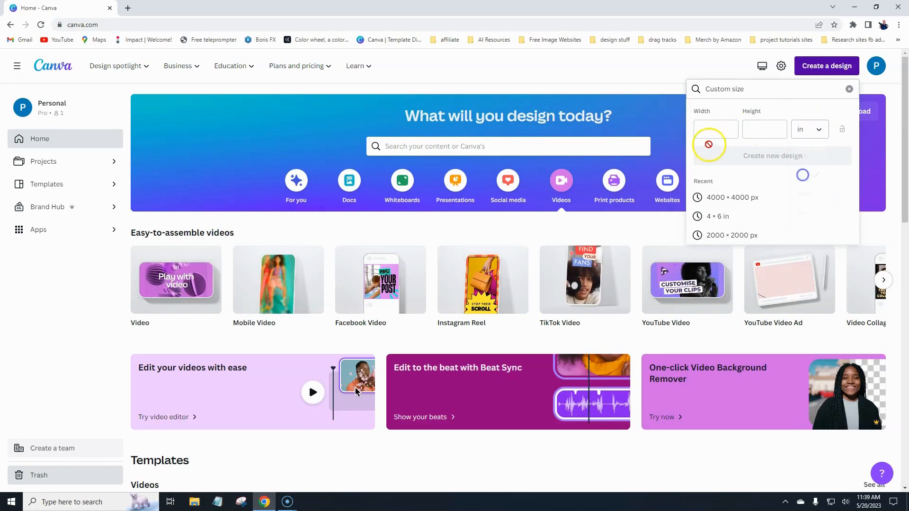
pyautogui.click(716, 129)
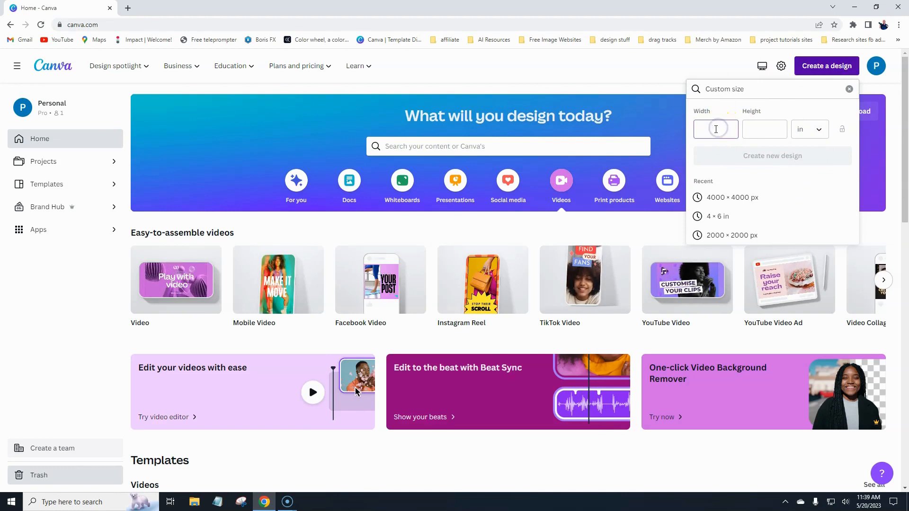
pyautogui.write('6')
pyautogui.press('Tab')
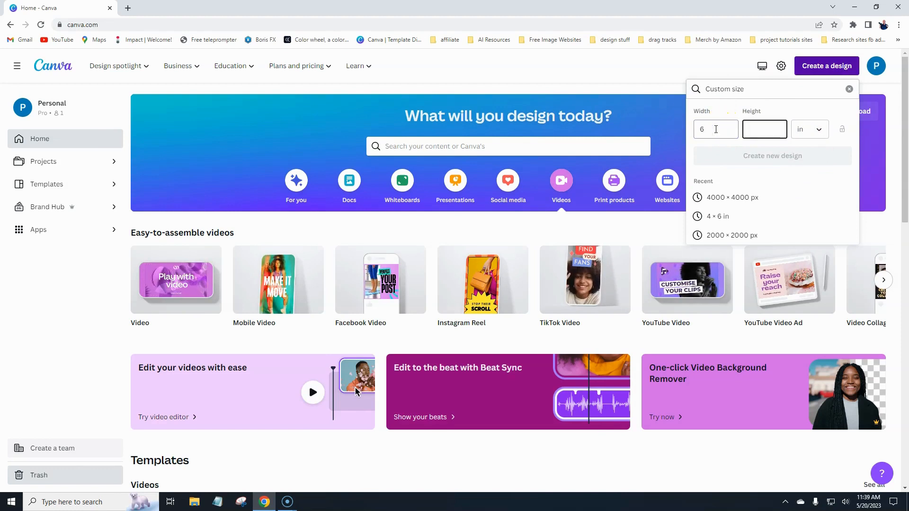
pyautogui.write('6')
pyautogui.click(734, 156)
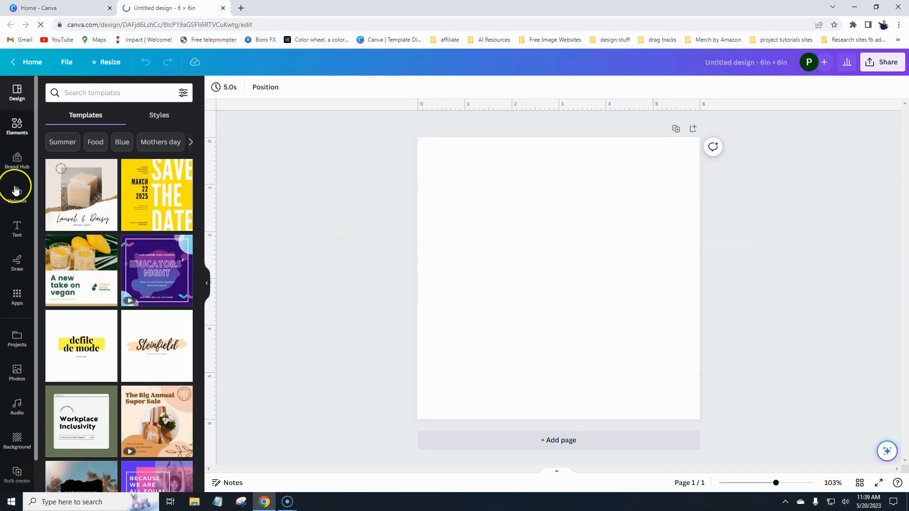
# Add a text box with the letter A and enlarge it to size 430.
pyautogui.click(17, 231)
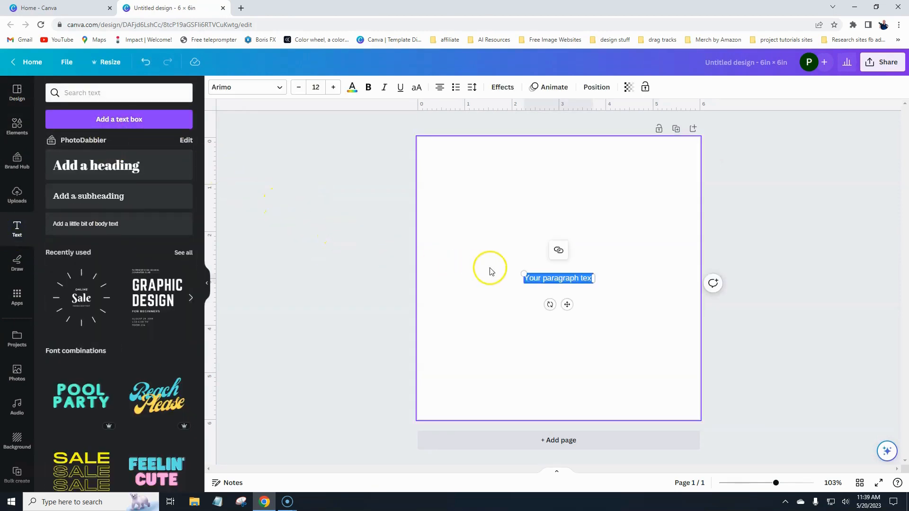
pyautogui.moveTo(524, 274); pyautogui.dragTo(451, 207)
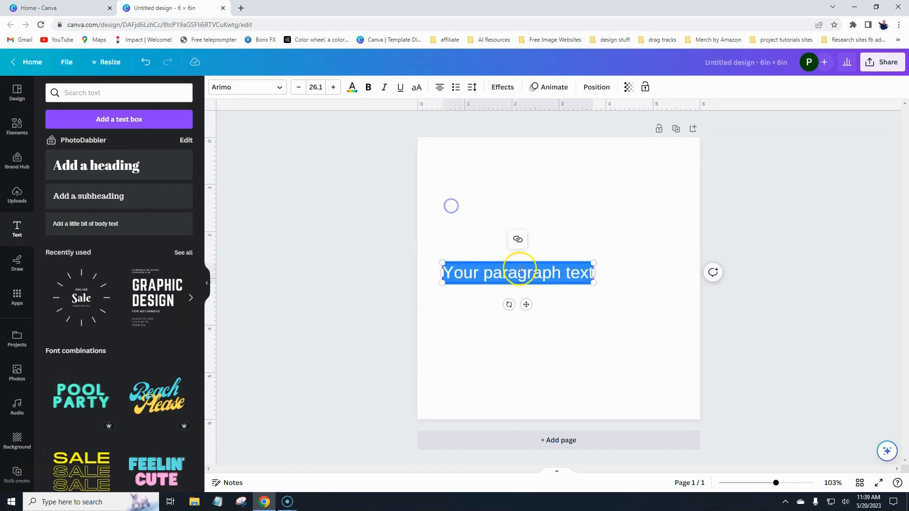
pyautogui.press('BackSpace')
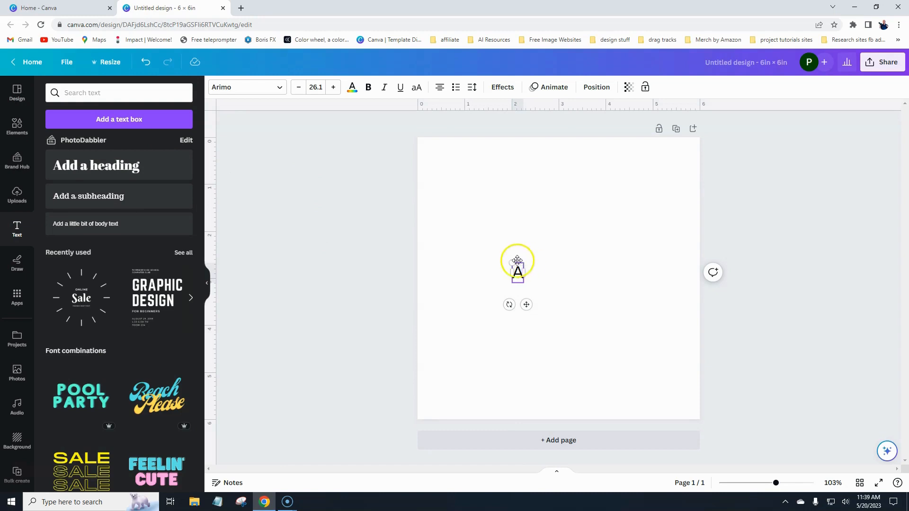
pyautogui.moveTo(516, 260); pyautogui.dragTo(404, 163)
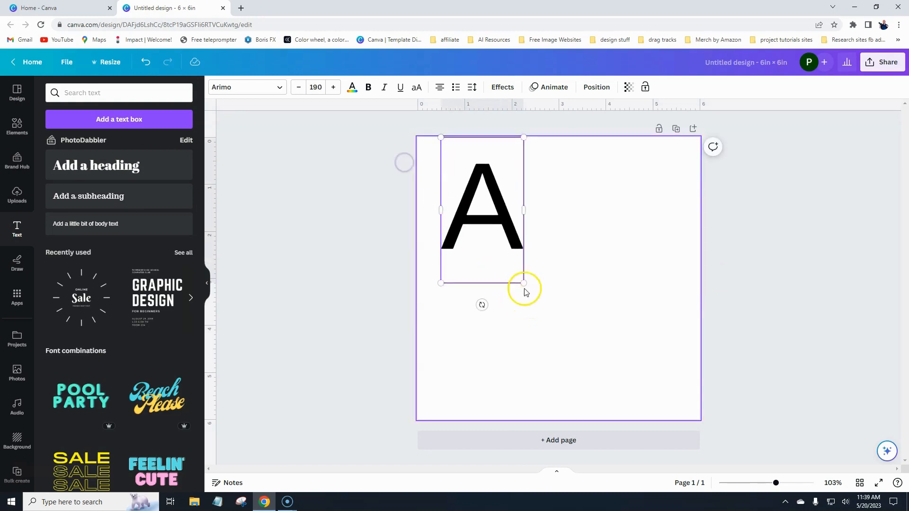
pyautogui.moveTo(524, 287); pyautogui.dragTo(733, 410)
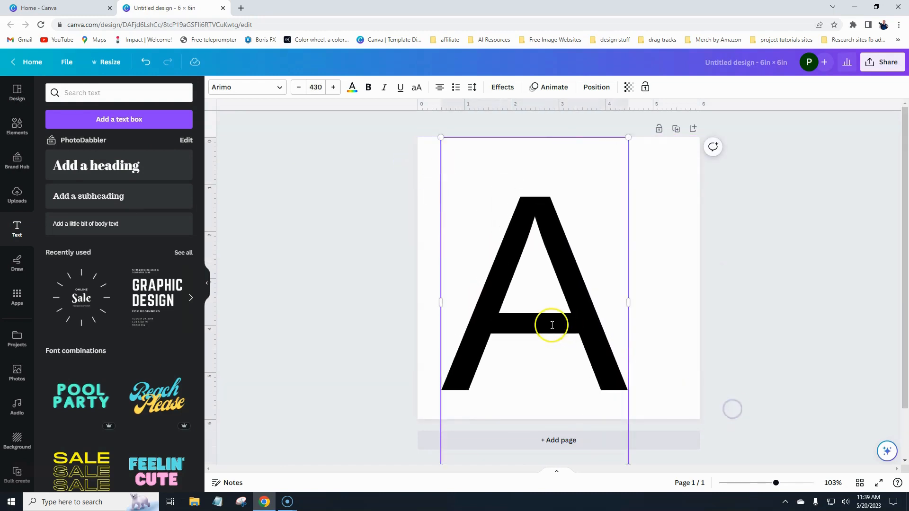
# Centre the letter A on the page and reselect it.
pyautogui.click(319, 301)
pyautogui.moveTo(520, 319); pyautogui.dragTo(533, 296)
pyautogui.click(375, 306)
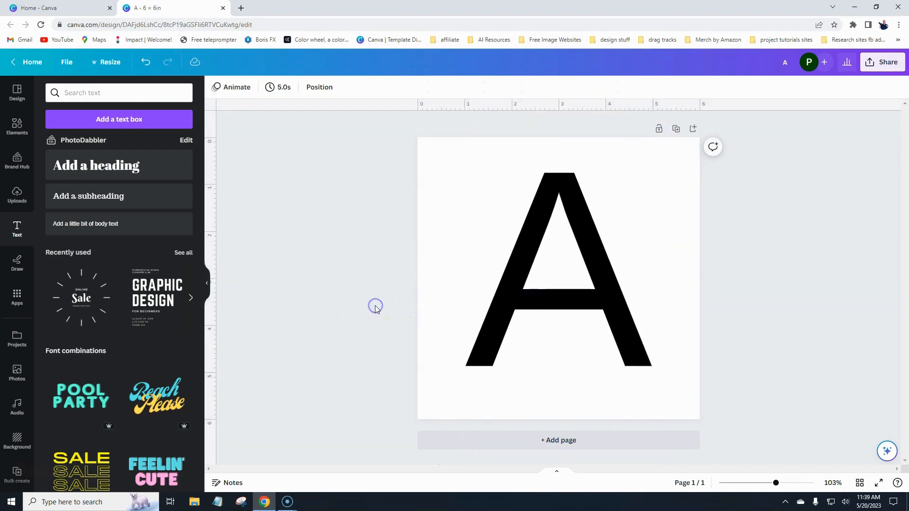
pyautogui.click(524, 252)
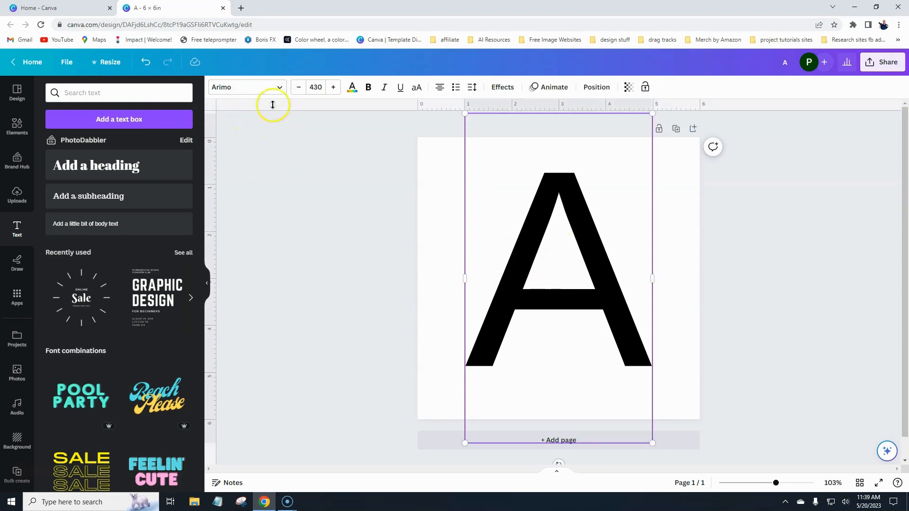
# Change the letter A's font to Playfair Display Black from the Display fonts.
pyautogui.click(281, 89)
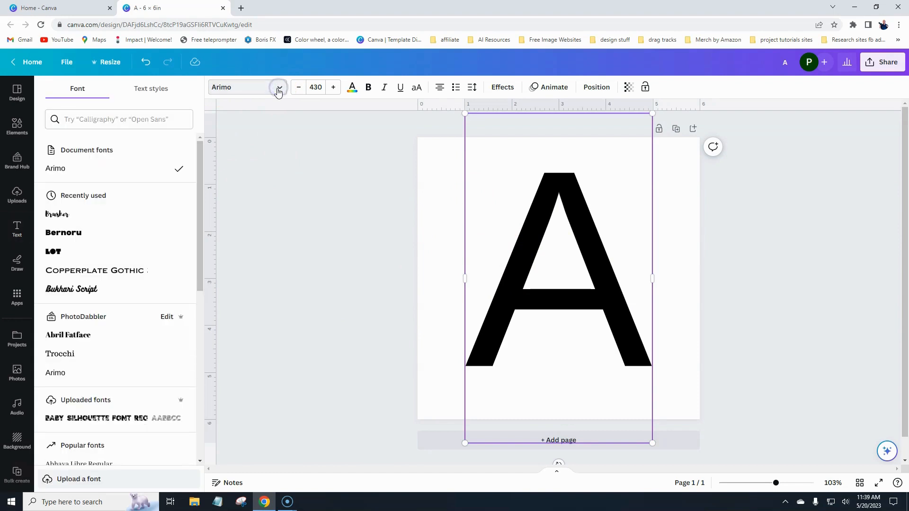
pyautogui.scroll(-7, 116, 227)
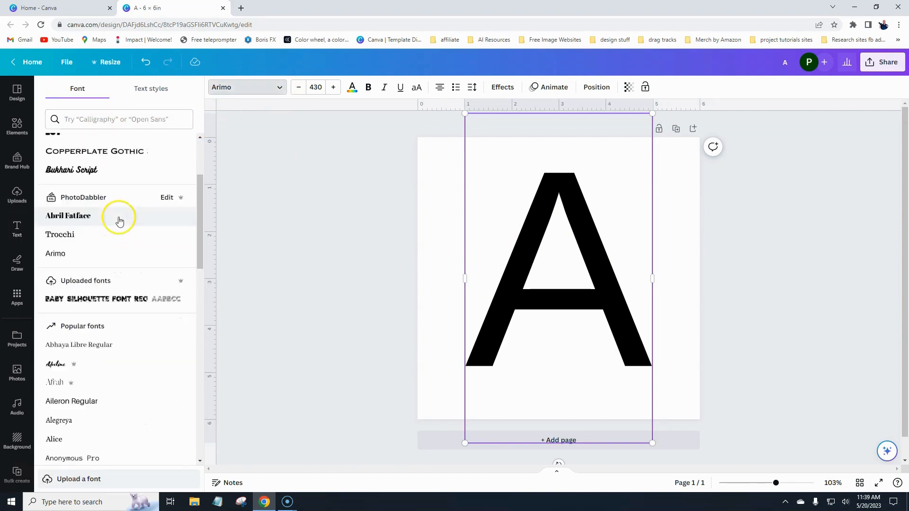
pyautogui.scroll(-15, 113, 235)
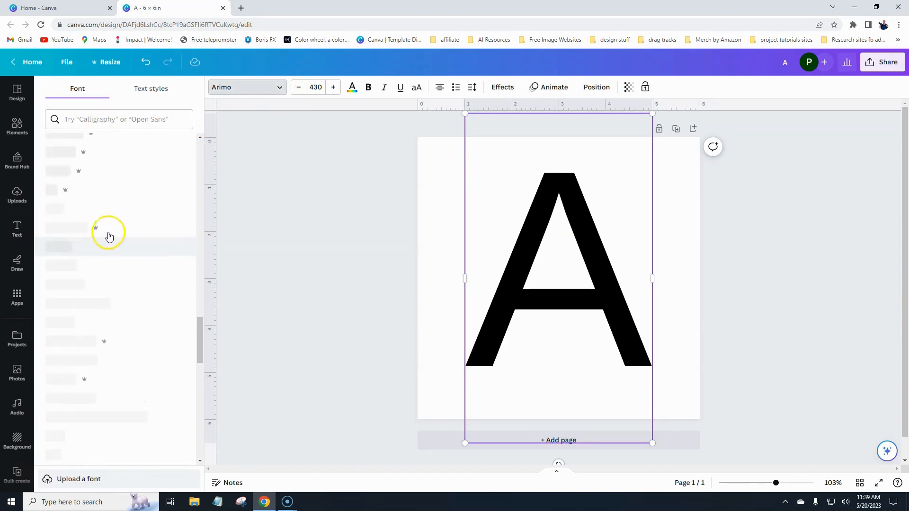
pyautogui.scroll(12, 108, 237)
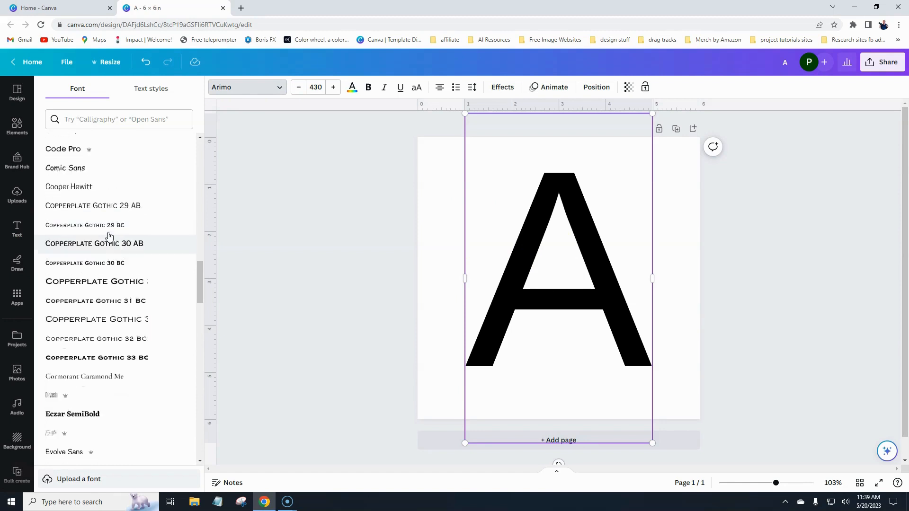
pyautogui.click(91, 120)
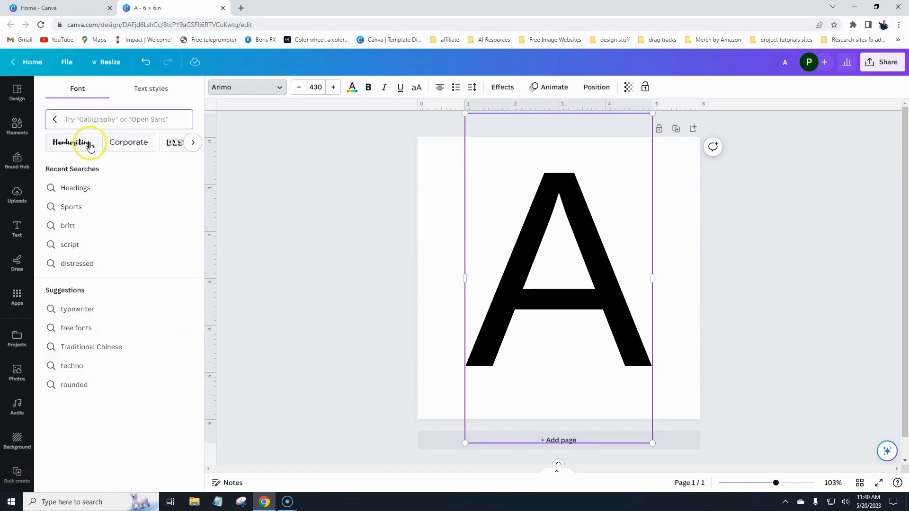
pyautogui.click(71, 143)
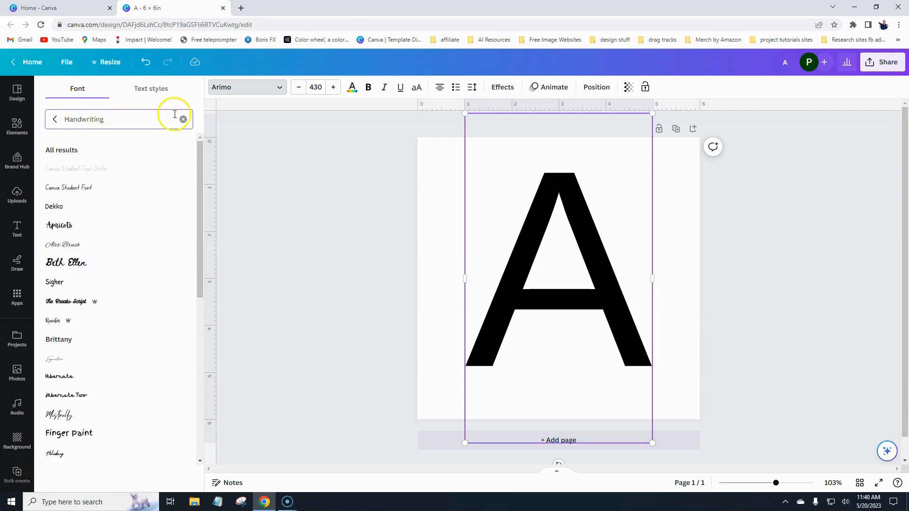
pyautogui.click(55, 121)
pyautogui.click(91, 119)
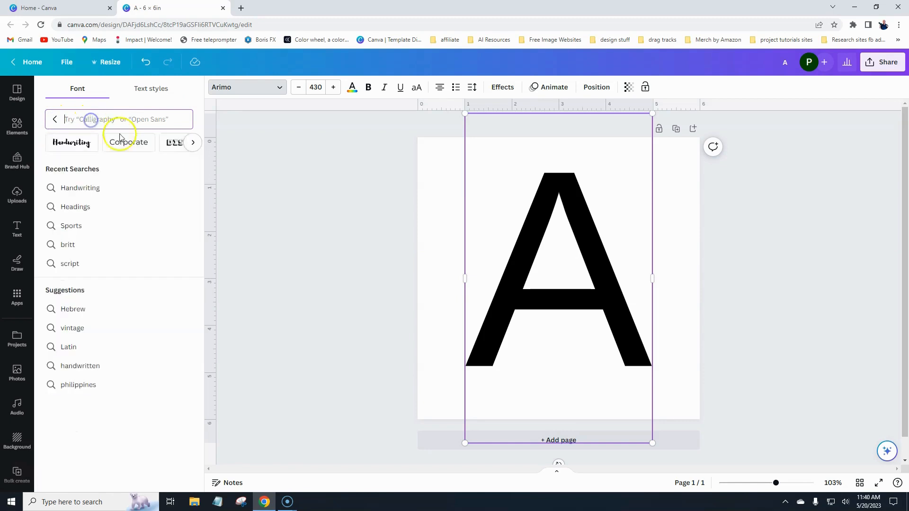
pyautogui.click(71, 150)
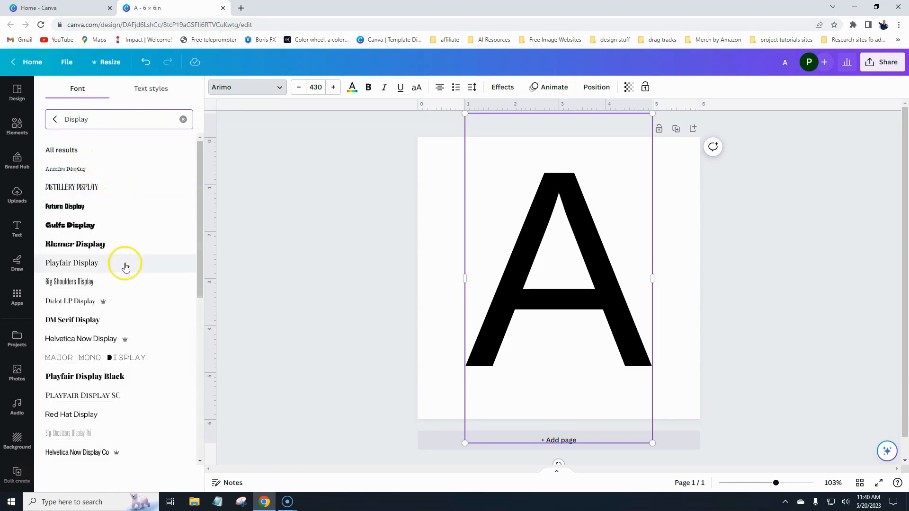
pyautogui.scroll(-2, 136, 227)
pyautogui.scroll(-1, 136, 228)
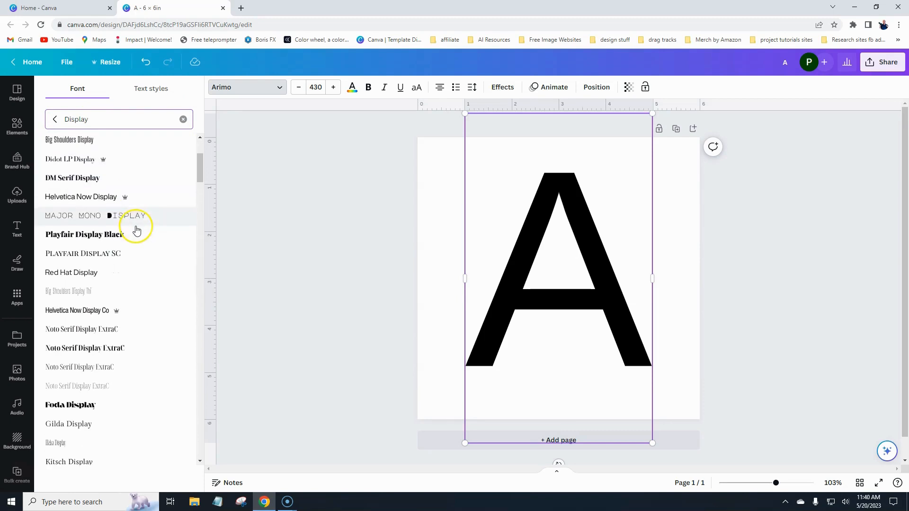
pyautogui.click(82, 236)
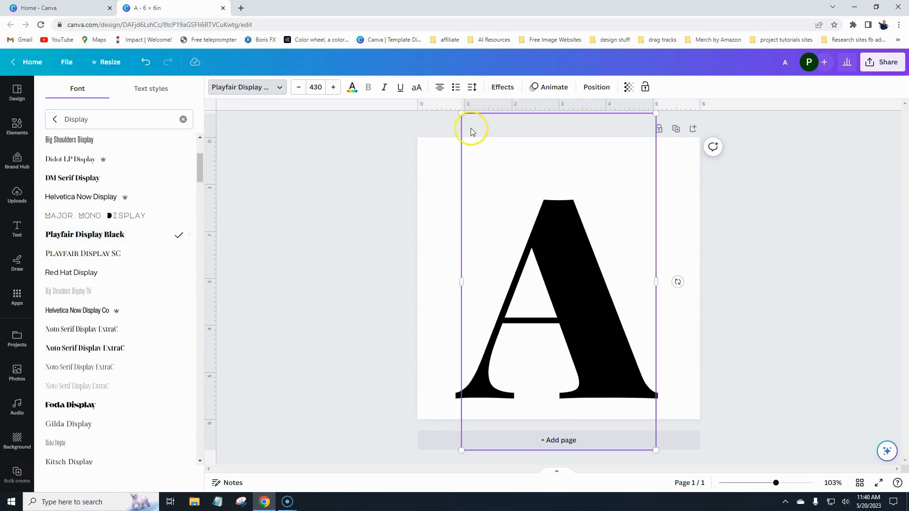
# Enlarge the letter A to size 502 and nudge it slightly right.
pyautogui.moveTo(455, 107); pyautogui.dragTo(404, 75)
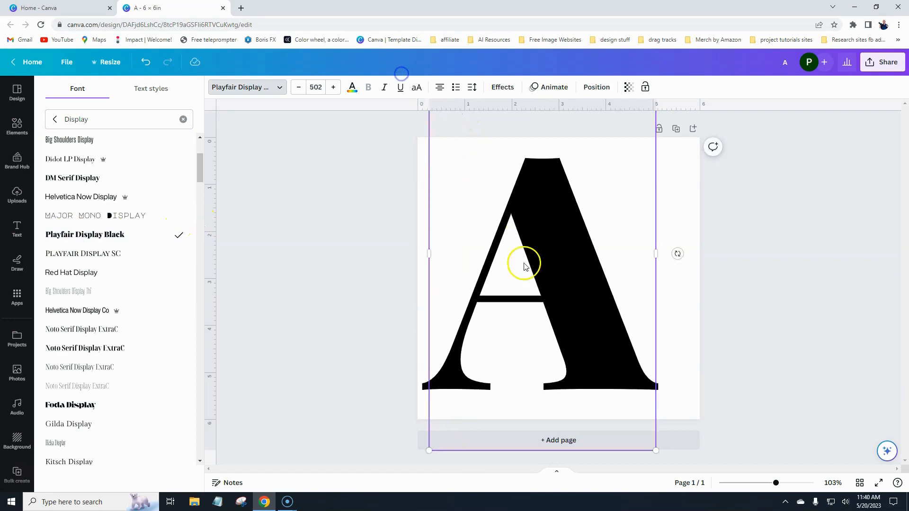
pyautogui.moveTo(524, 264); pyautogui.dragTo(547, 261)
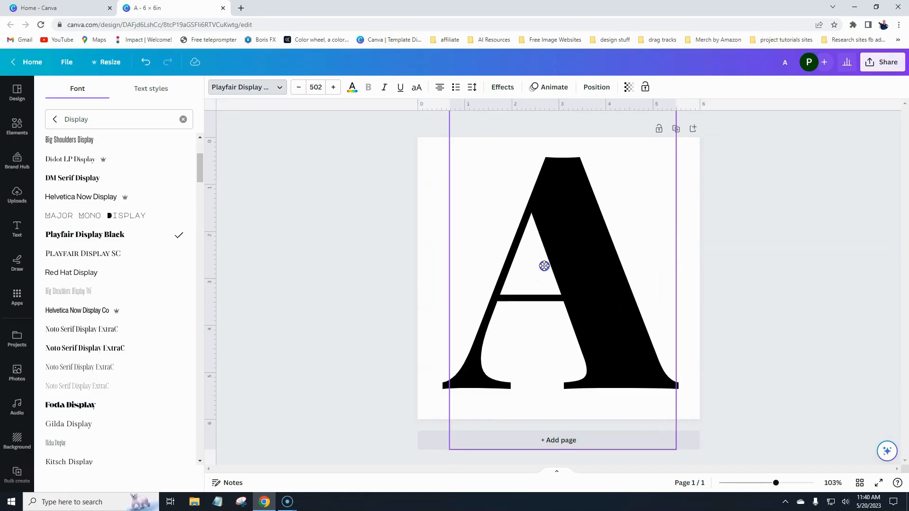
pyautogui.click(432, 270)
pyautogui.click(350, 260)
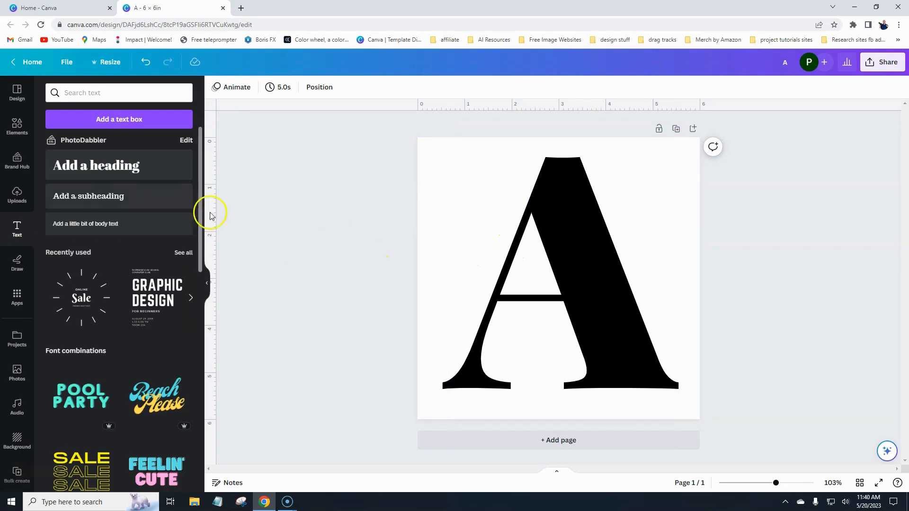
# Search the graphic elements for 'floral watercolor' and show all results.
pyautogui.click(17, 125)
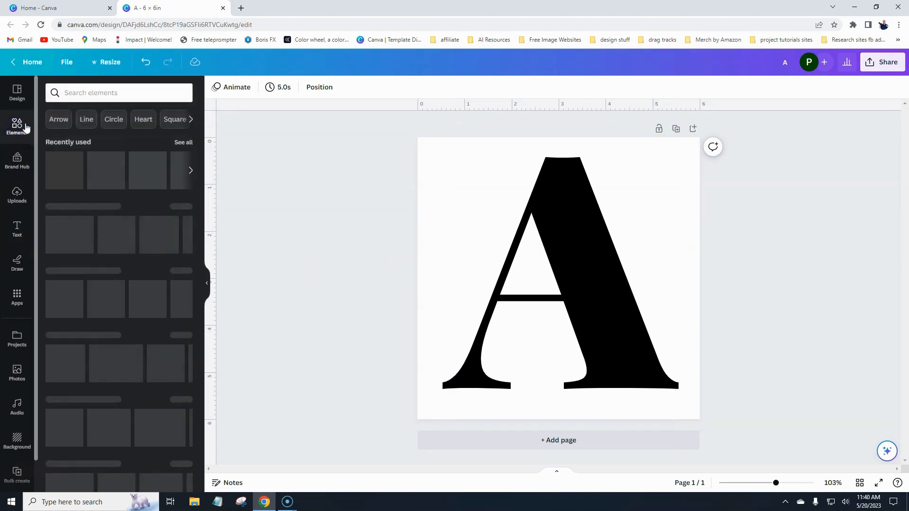
pyautogui.click(84, 94)
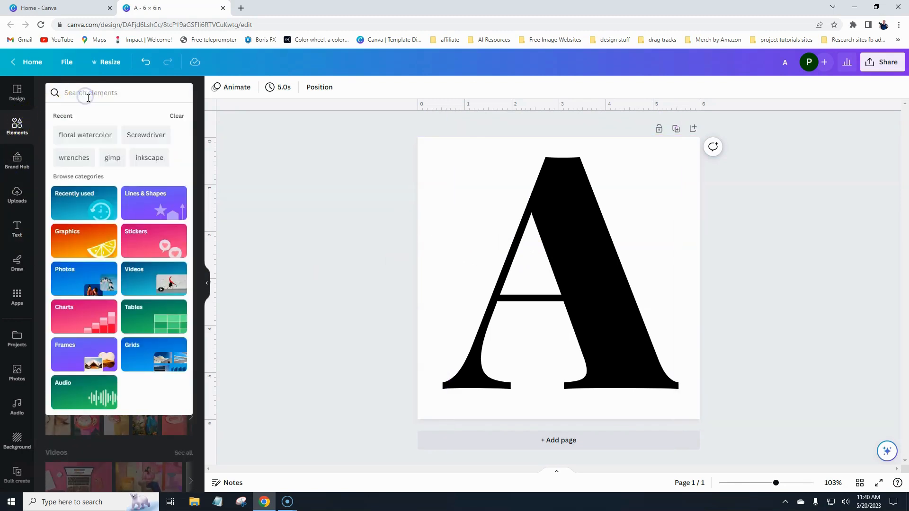
pyautogui.write('floral w')
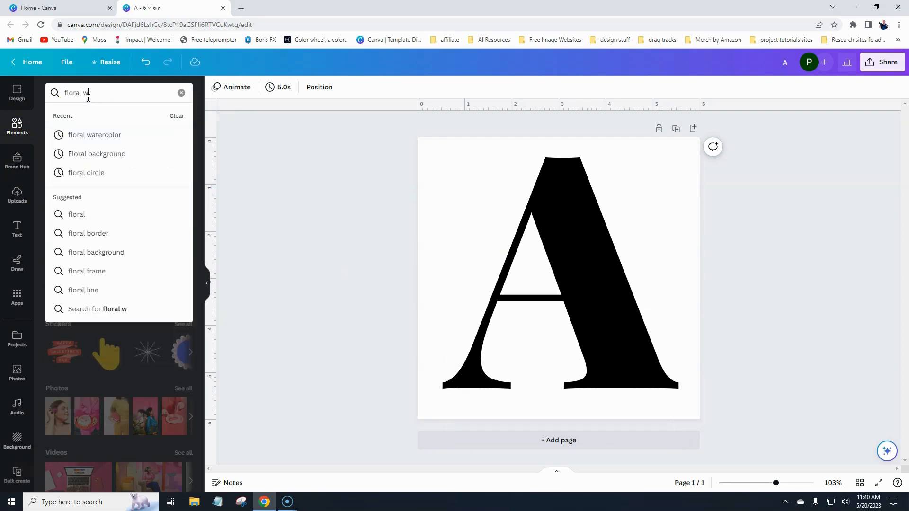
pyautogui.write('atercolor')
pyautogui.press('Return')
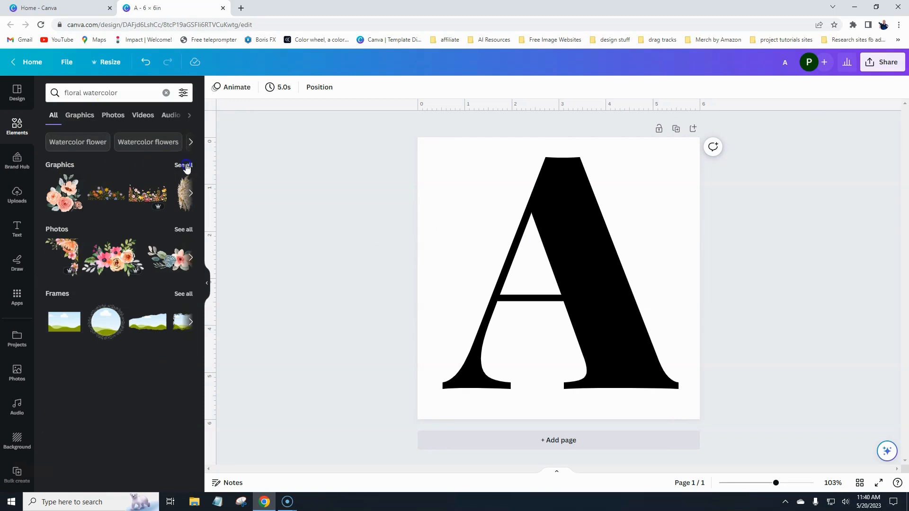
pyautogui.click(183, 165)
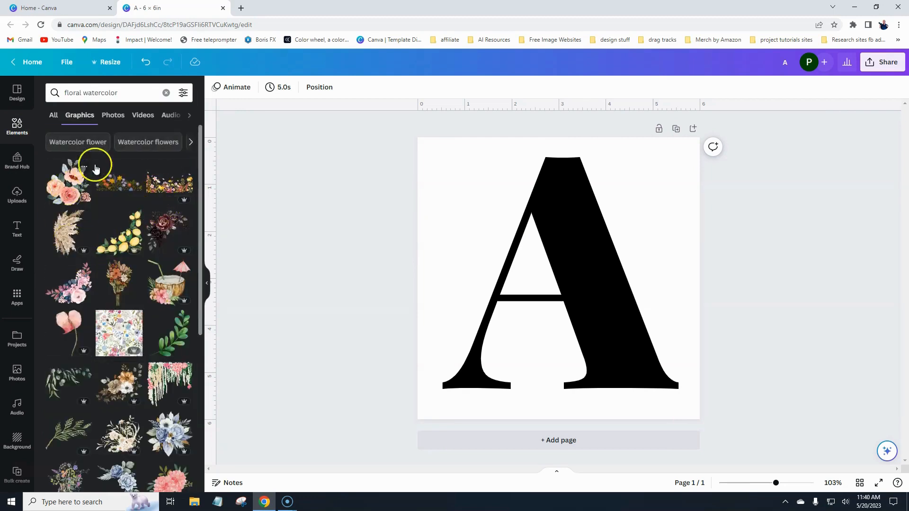
# Filter the floral watercolor graphics to Price: Free and browse them.
pyautogui.click(181, 94)
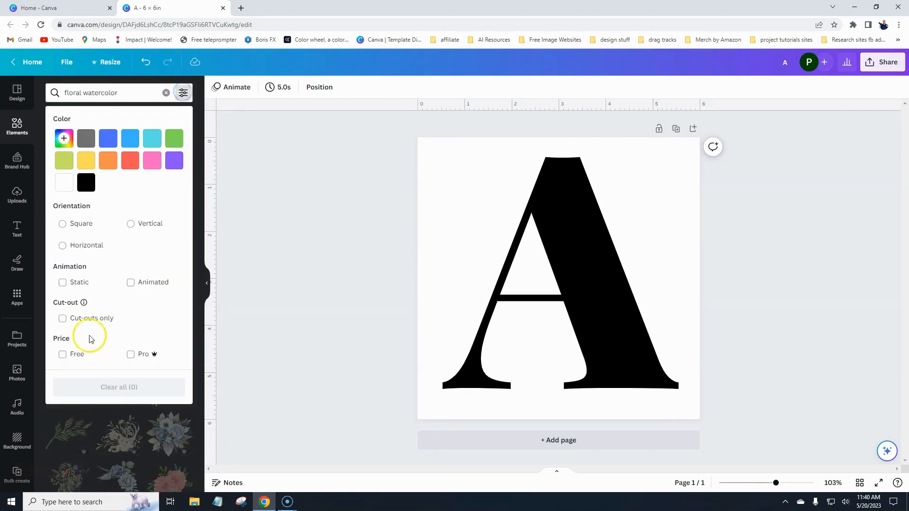
pyautogui.click(62, 354)
pyautogui.click(201, 242)
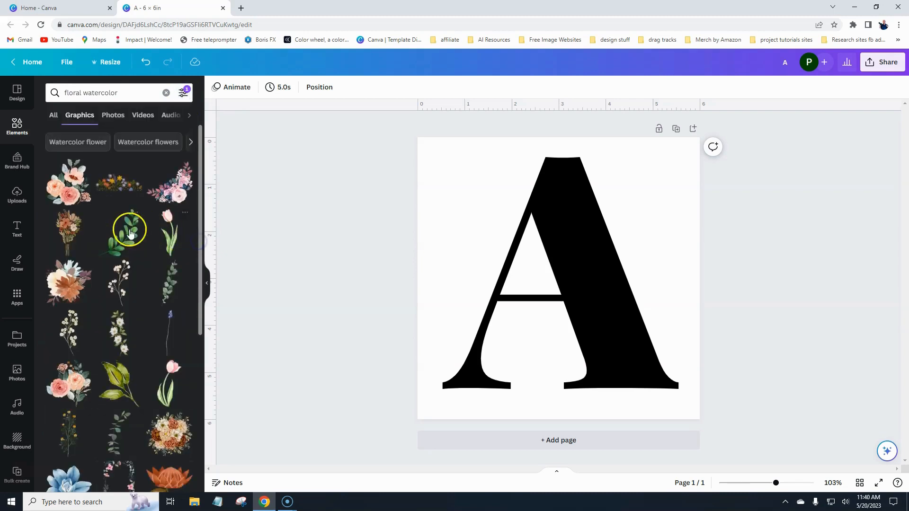
pyautogui.scroll(-1, 138, 231)
pyautogui.scroll(-1, 139, 231)
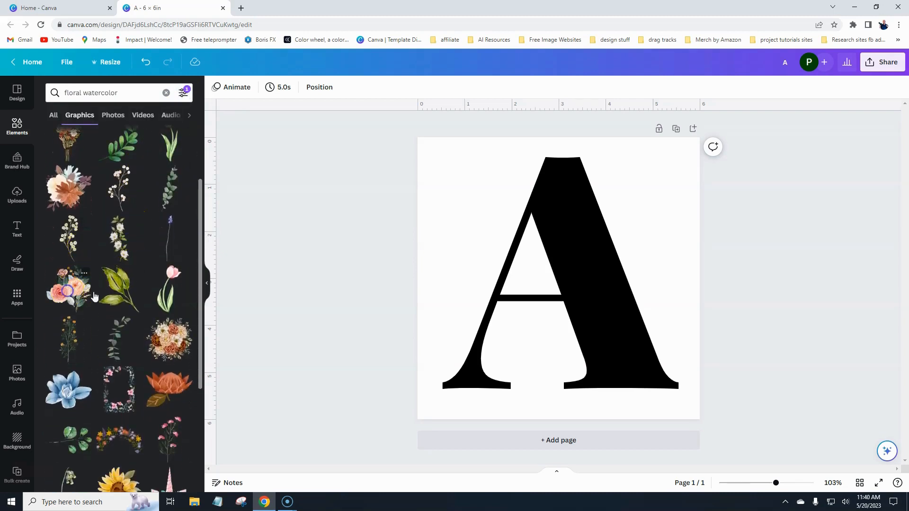
# Shrink the rose bouquet graphic and place it at the A's lower-left foot.
pyautogui.moveTo(667, 167); pyautogui.dragTo(550, 287)
pyautogui.moveTo(515, 318); pyautogui.dragTo(490, 351)
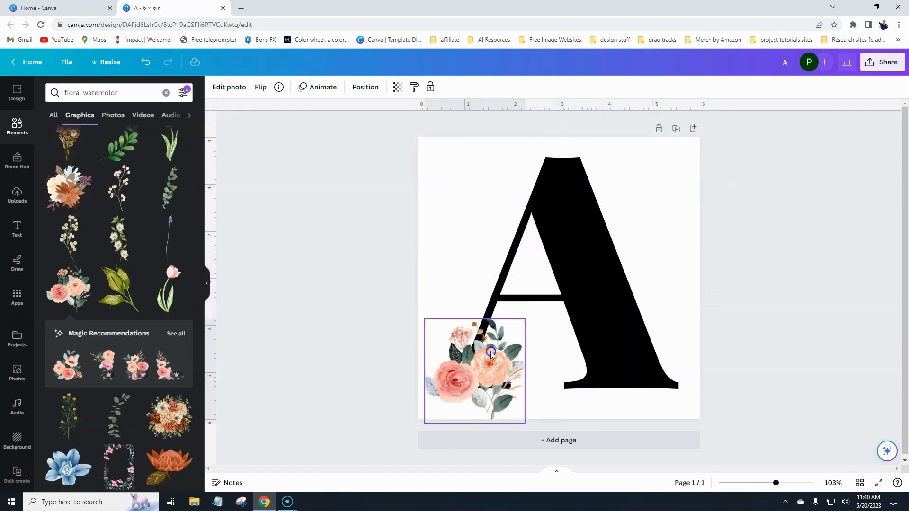
pyautogui.moveTo(524, 316); pyautogui.dragTo(645, 323)
# Duplicate the bouquet onto the A's right leg, tilted, and enlarged over its peak.
pyautogui.click(443, 322)
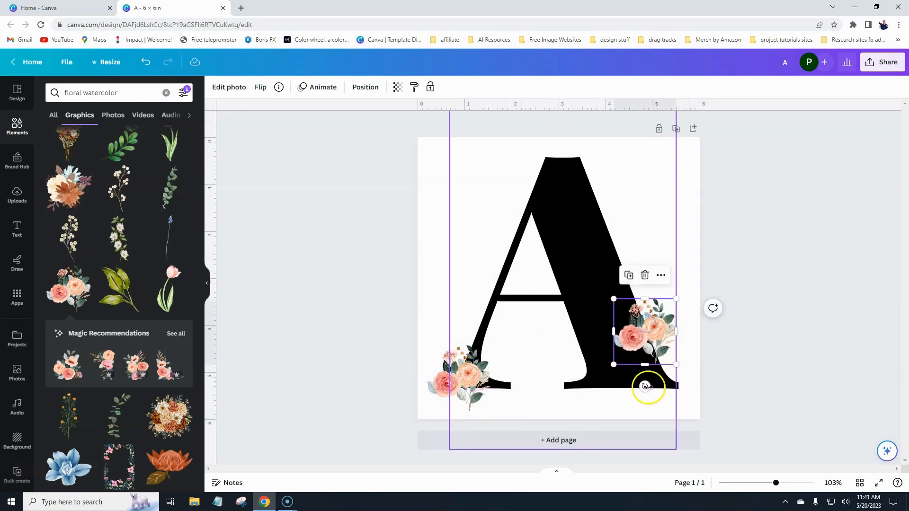
pyautogui.moveTo(646, 385); pyautogui.dragTo(662, 383)
pyautogui.click(629, 264)
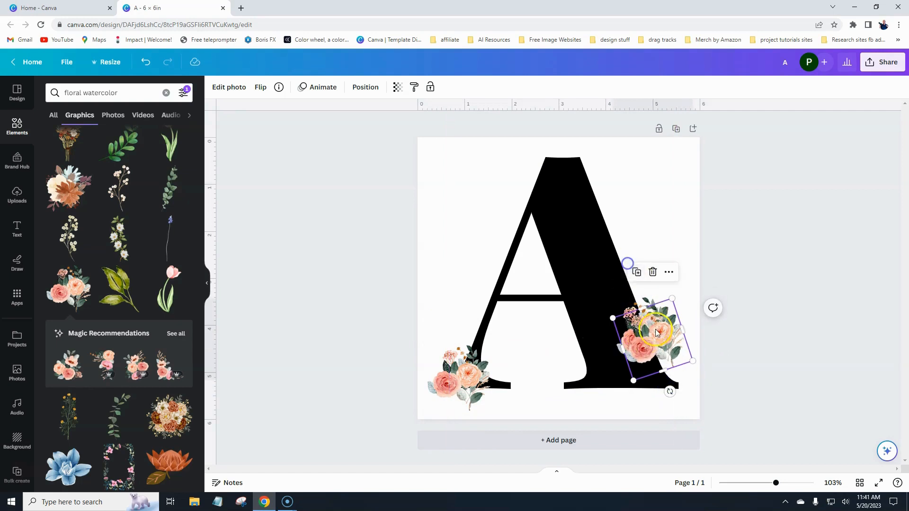
pyautogui.moveTo(656, 322); pyautogui.dragTo(575, 165)
pyautogui.moveTo(615, 196)
pyautogui.mouseDown()
pyautogui.moveTo(667, 245)
pyautogui.moveTo(605, 210)
pyautogui.mouseUp()
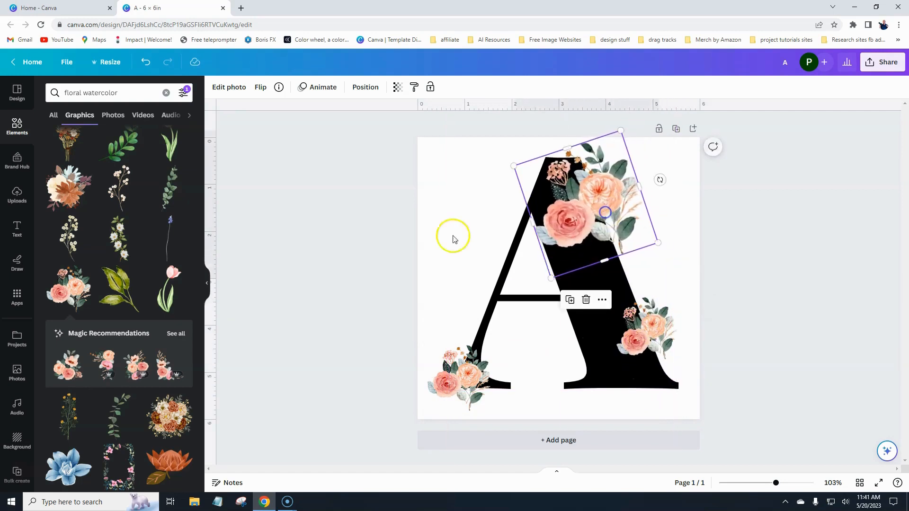
pyautogui.click(312, 237)
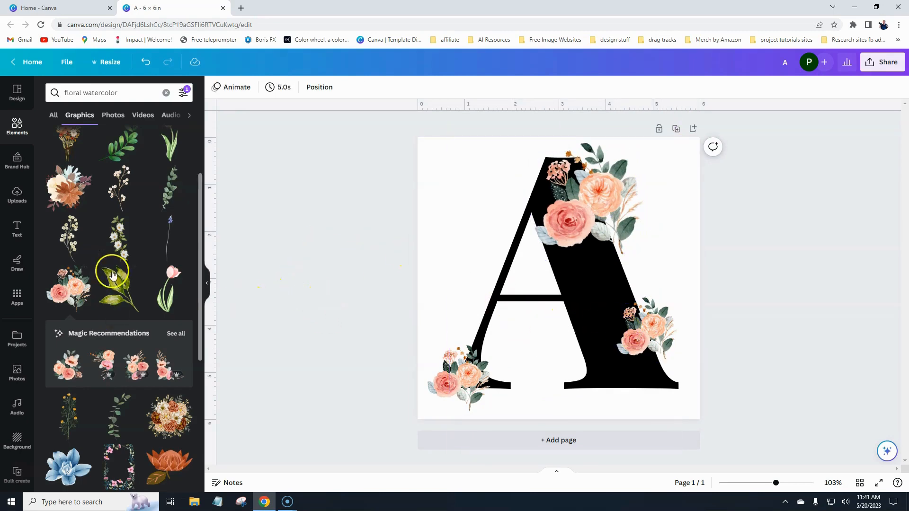
# Shrink the eucalyptus sprig, flip it horizontally, and place it inside the A.
pyautogui.scroll(-4, 118, 282)
pyautogui.scroll(-1, 122, 281)
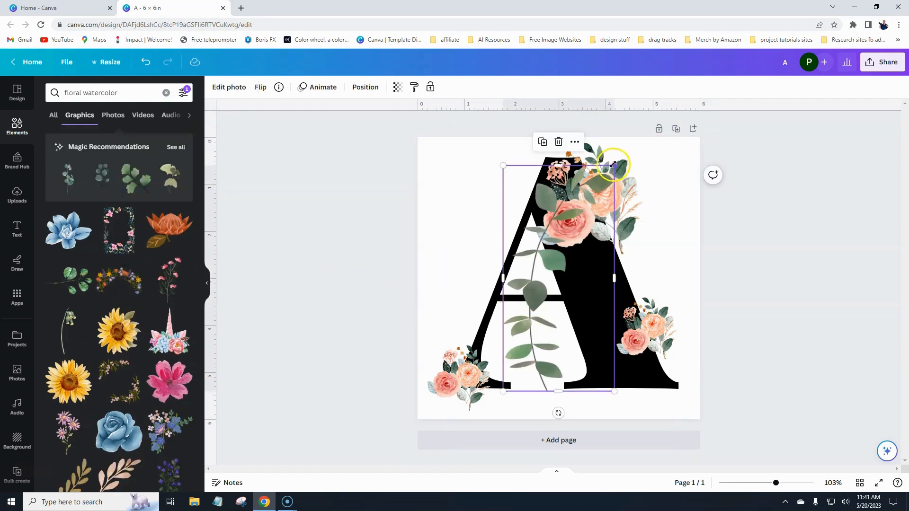
pyautogui.moveTo(614, 165); pyautogui.dragTo(563, 270)
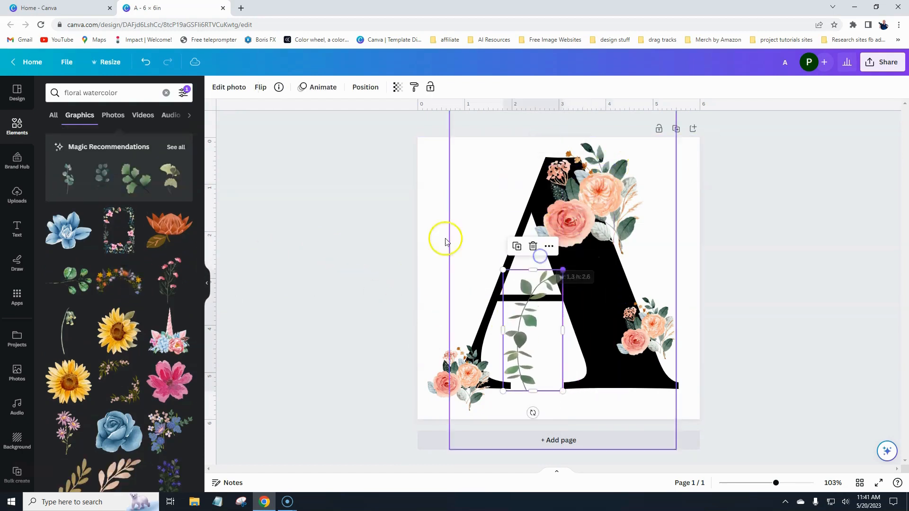
pyautogui.click(265, 88)
pyautogui.click(286, 115)
pyautogui.moveTo(552, 338); pyautogui.dragTo(582, 340)
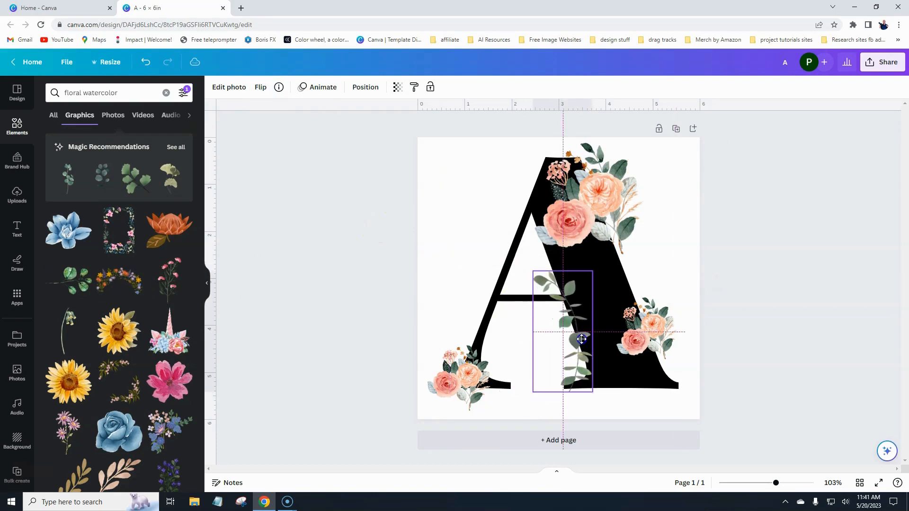
pyautogui.click(358, 293)
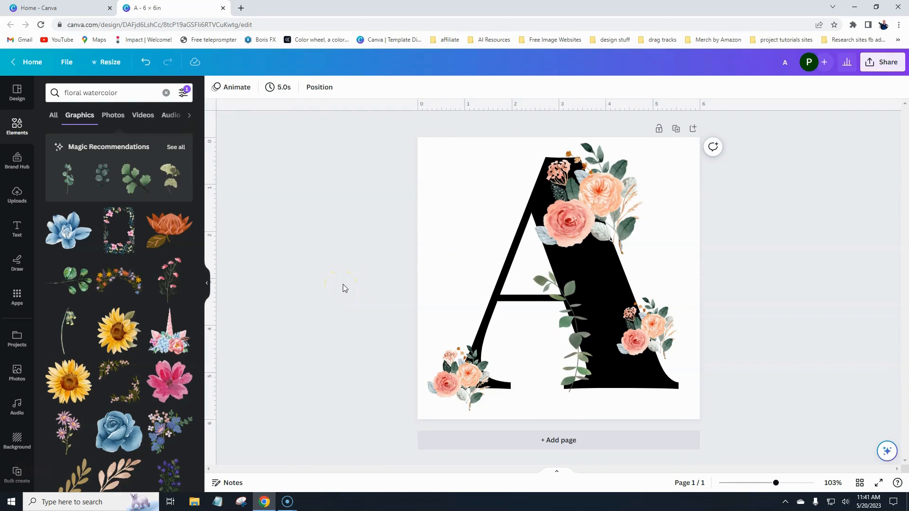
# Open the Bulk create panel at its Add your data step.
pyautogui.click(347, 282)
pyautogui.scroll(-1, 13, 274)
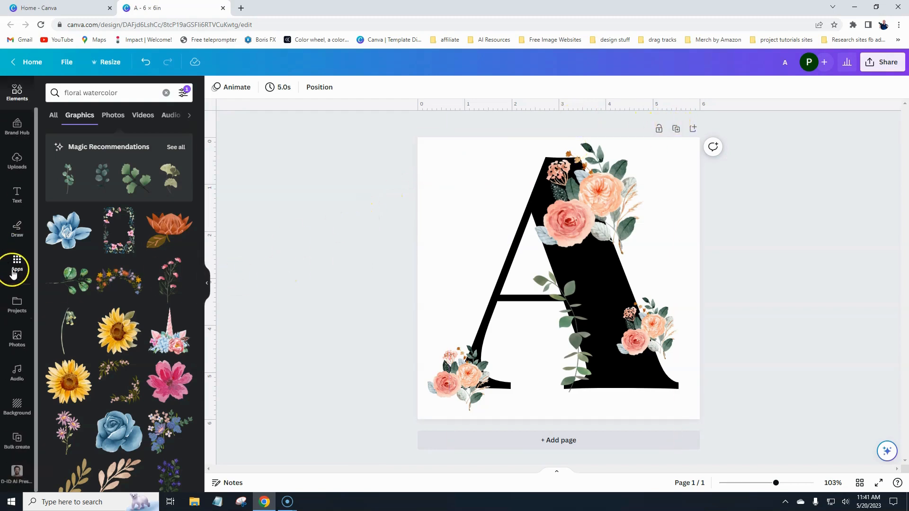
pyautogui.click(16, 438)
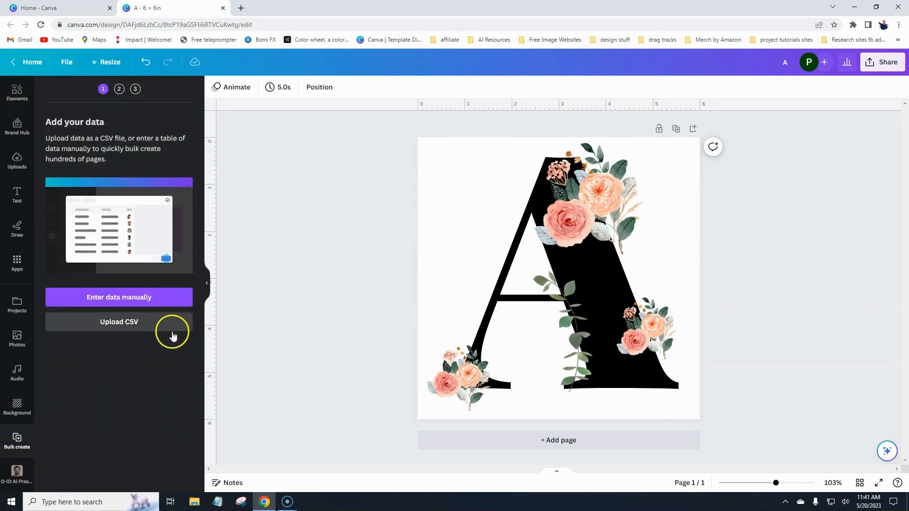
# Choose Enter data manually to open the bulk-create data table.
pyautogui.click(123, 298)
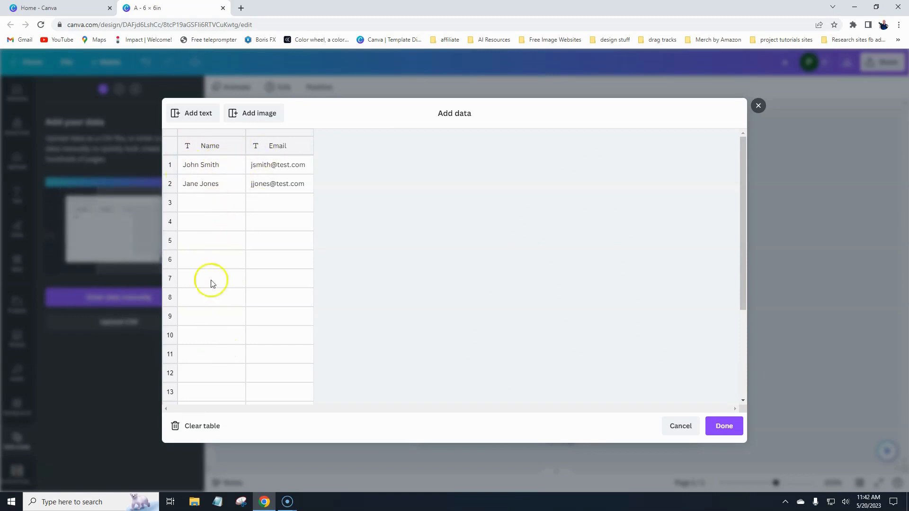
# Clear the sample table and name its column 'letter'.
pyautogui.click(202, 427)
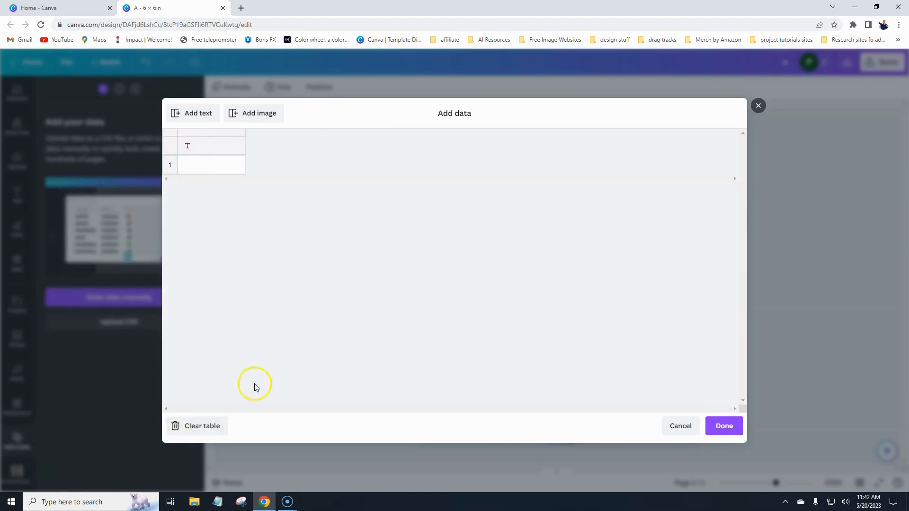
pyautogui.click(202, 151)
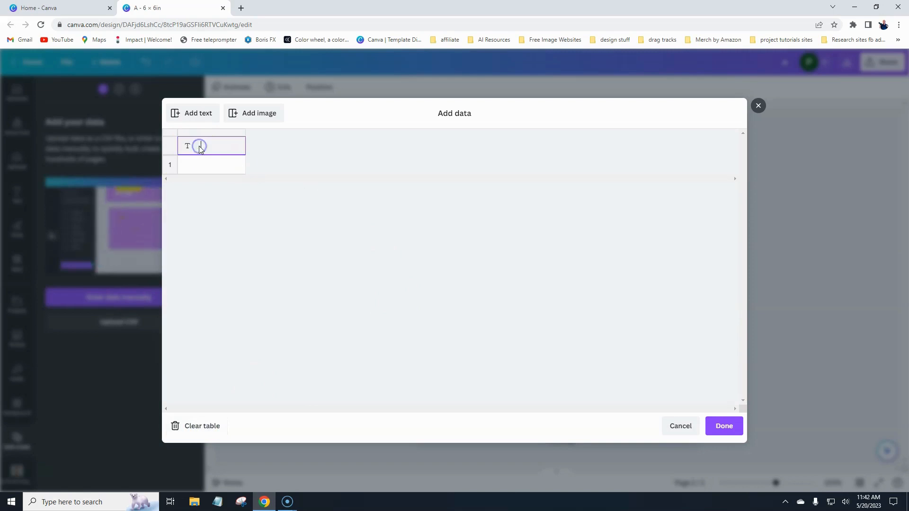
pyautogui.write('letter')
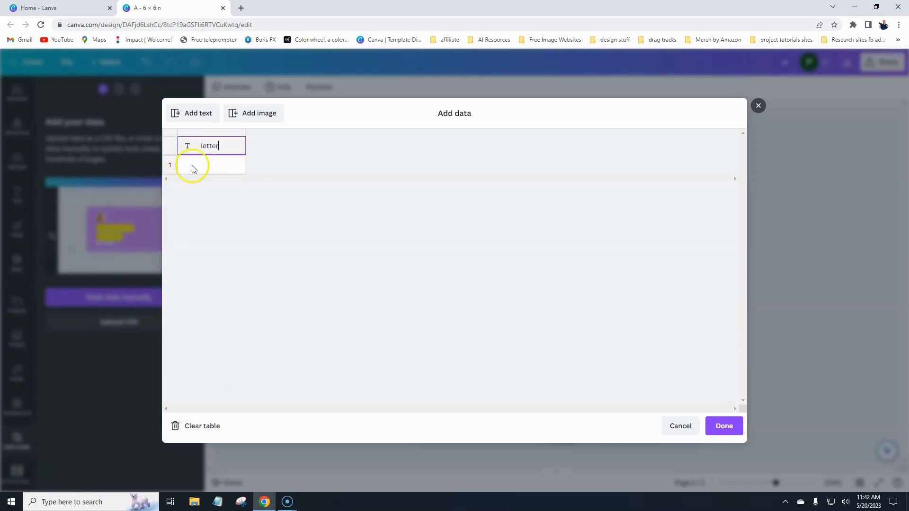
pyautogui.click(207, 165)
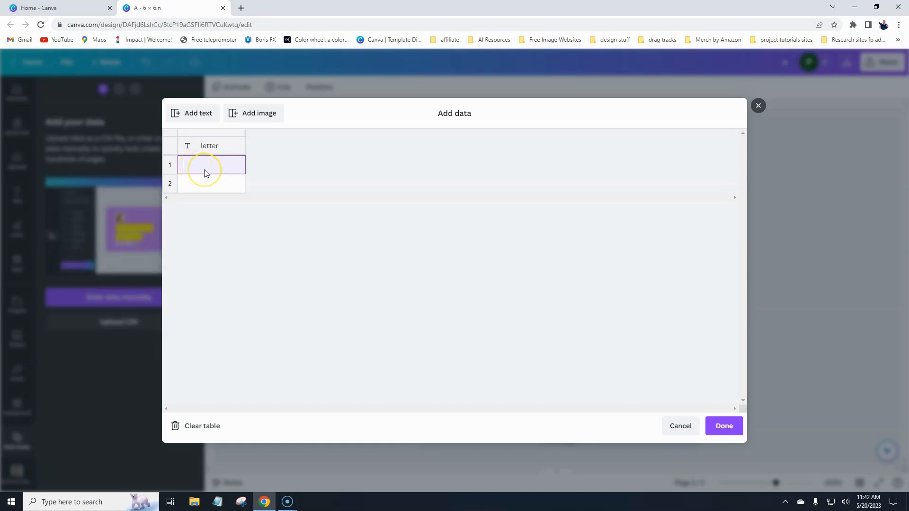
# Fill the letter column with A through Z, then 1 and 2, one per row.
pyautogui.write('A')
pyautogui.press('Return')
pyautogui.write('B')
pyautogui.press('Return')
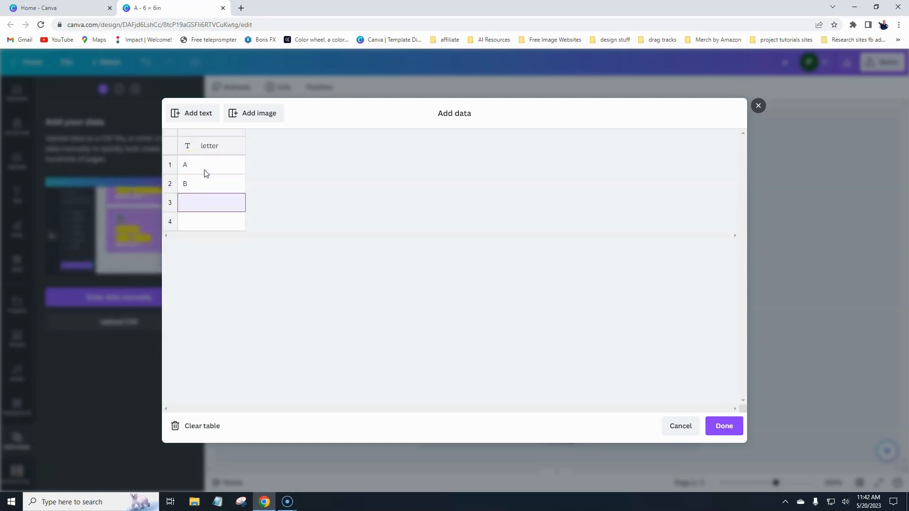
pyautogui.write('C')
pyautogui.press('Return')
pyautogui.write('D')
pyautogui.press('Return')
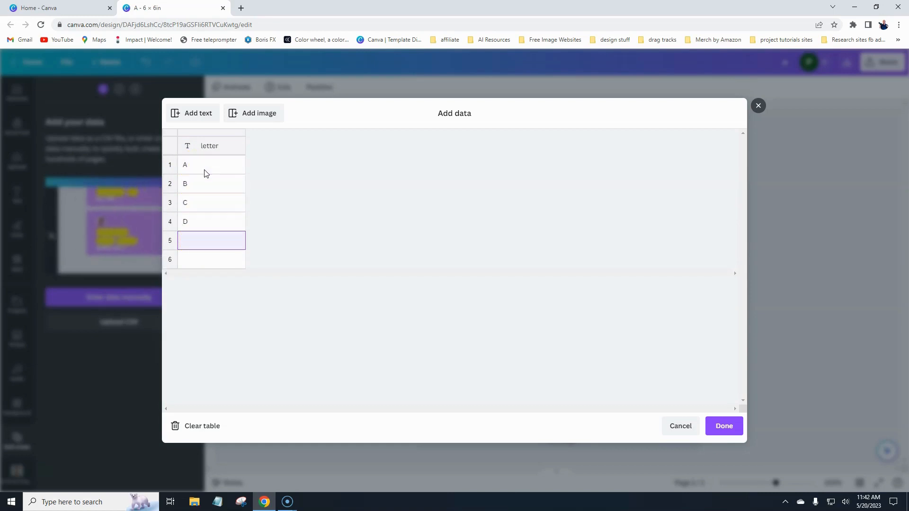
pyautogui.write('E')
pyautogui.press('Return')
pyautogui.write('F')
pyautogui.press('Return')
pyautogui.write('G')
pyautogui.press('Return')
pyautogui.write('H I')
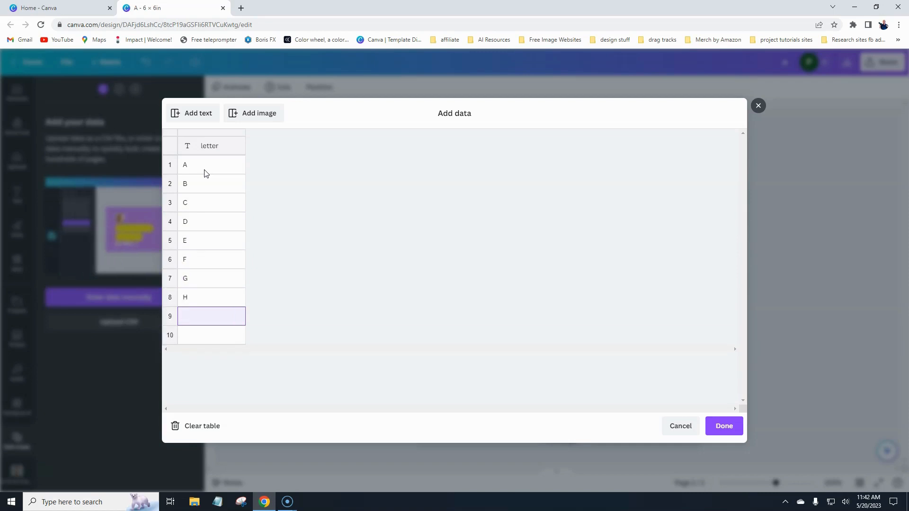
pyautogui.press('Return')
pyautogui.write('J')
pyautogui.press('Return')
pyautogui.write('K')
pyautogui.press('Return')
pyautogui.write('M')
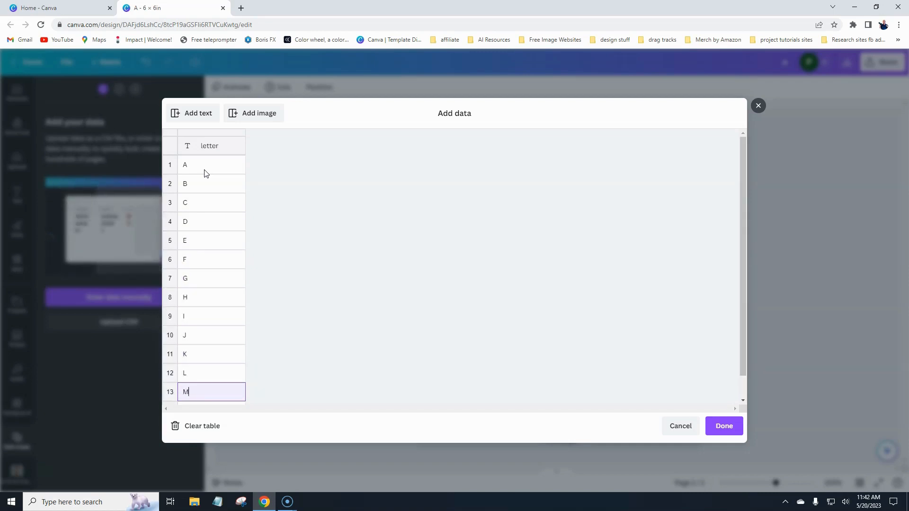
pyautogui.press('Return')
pyautogui.write('N')
pyautogui.press('Return')
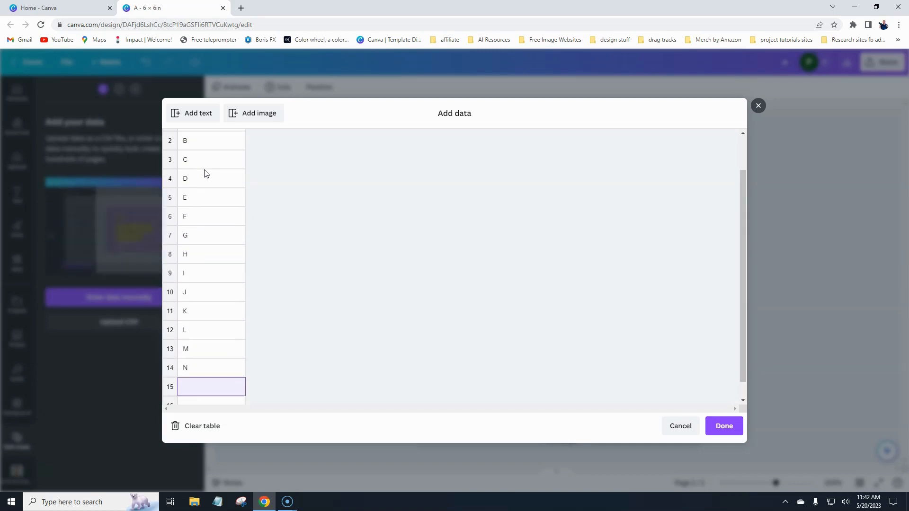
pyautogui.write('O')
pyautogui.press('Return')
pyautogui.write('P')
pyautogui.press('Return')
pyautogui.write('Q')
pyautogui.press('Return')
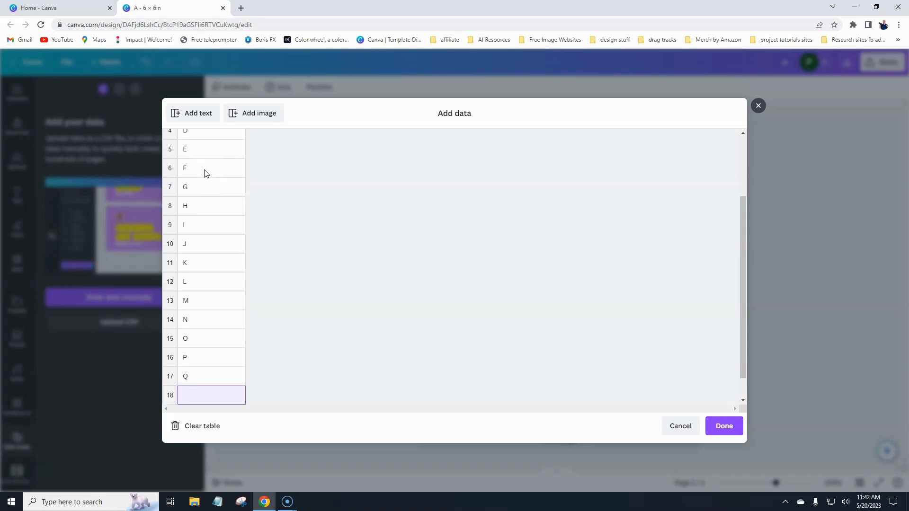
pyautogui.write('R')
pyautogui.press('Return')
pyautogui.write('S')
pyautogui.press('Return')
pyautogui.write('T')
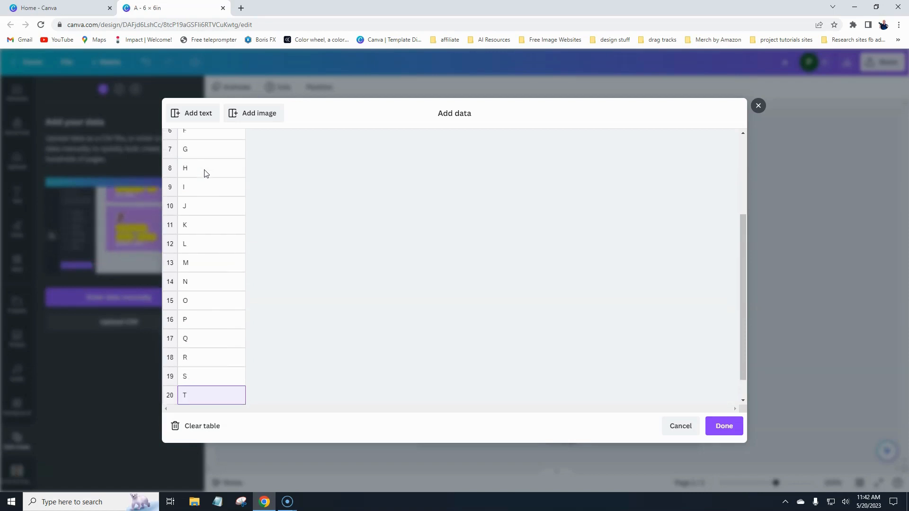
pyautogui.press('Return')
pyautogui.write('U')
pyautogui.press('Return')
pyautogui.write('V')
pyautogui.press('Return')
pyautogui.write('W')
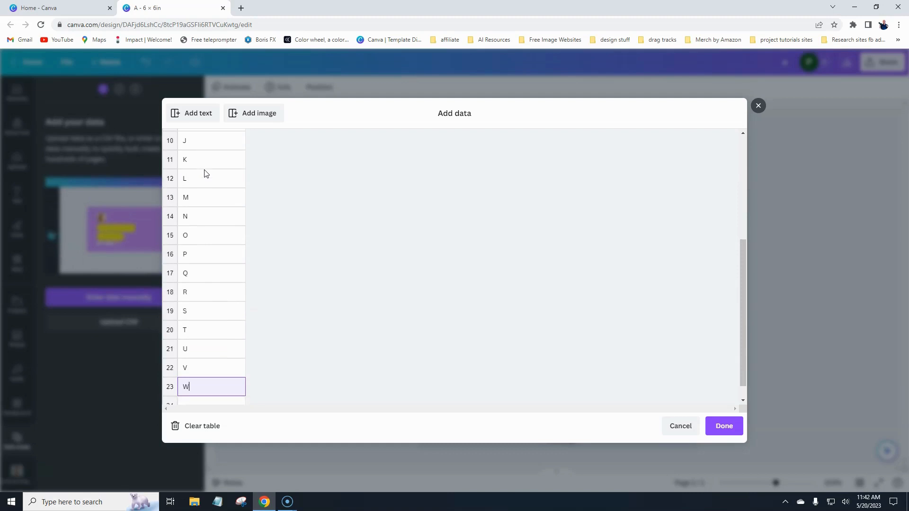
pyautogui.press('Return')
pyautogui.write('X')
pyautogui.press('Return')
pyautogui.write('Y')
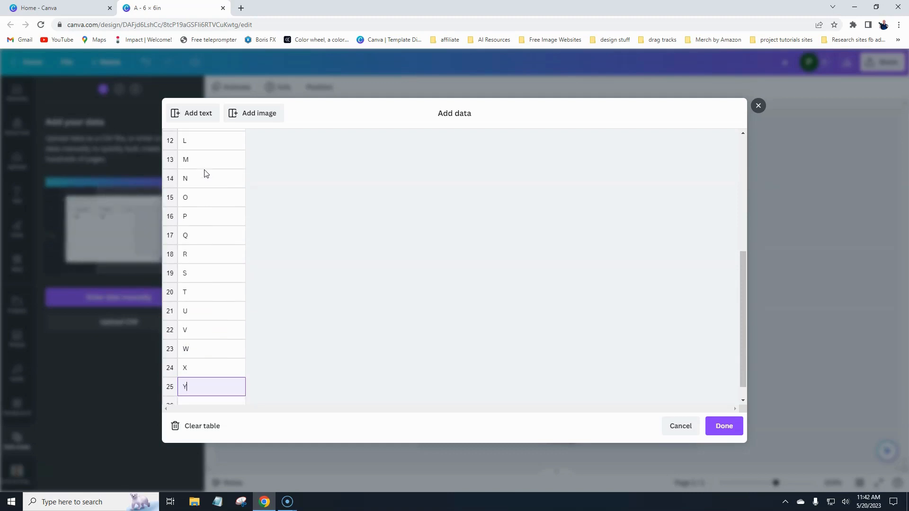
pyautogui.press('Return')
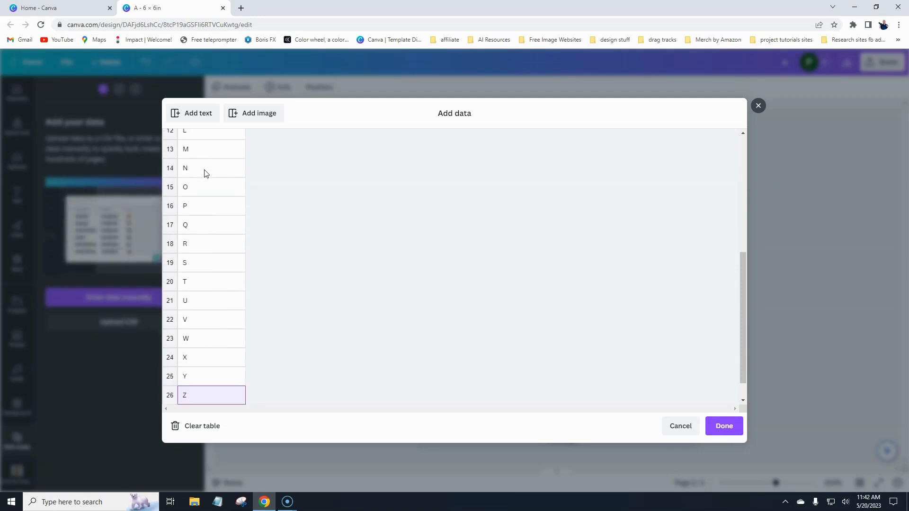
pyautogui.write('Z')
pyautogui.press('Return')
pyautogui.write('1')
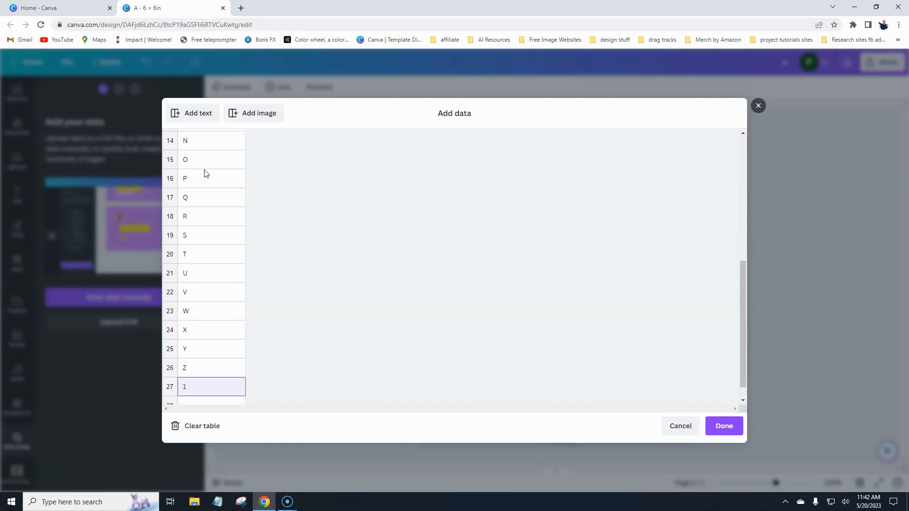
pyautogui.press('Return')
pyautogui.write('2')
pyautogui.press('Return')
# Enter the digits 3 through 9 and then 0 as new rows of the data table.
pyautogui.write('3')
pyautogui.press('Return')
pyautogui.write('4')
pyautogui.press('Return')
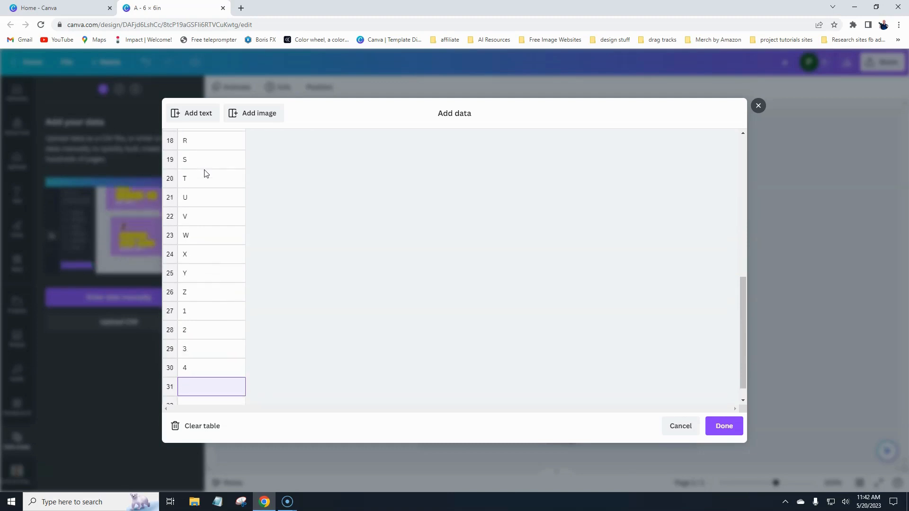
pyautogui.write('5')
pyautogui.press('Return')
pyautogui.write('6')
pyautogui.press('Return')
pyautogui.write('7')
pyautogui.press('Return')
pyautogui.write('8')
pyautogui.press('Return')
pyautogui.write('9')
pyautogui.press('Return')
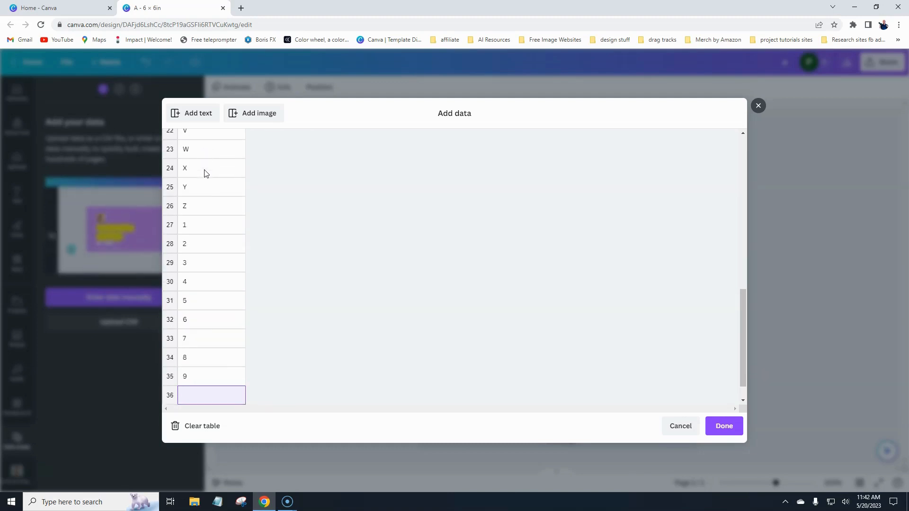
pyautogui.write('0')
pyautogui.press('Return')
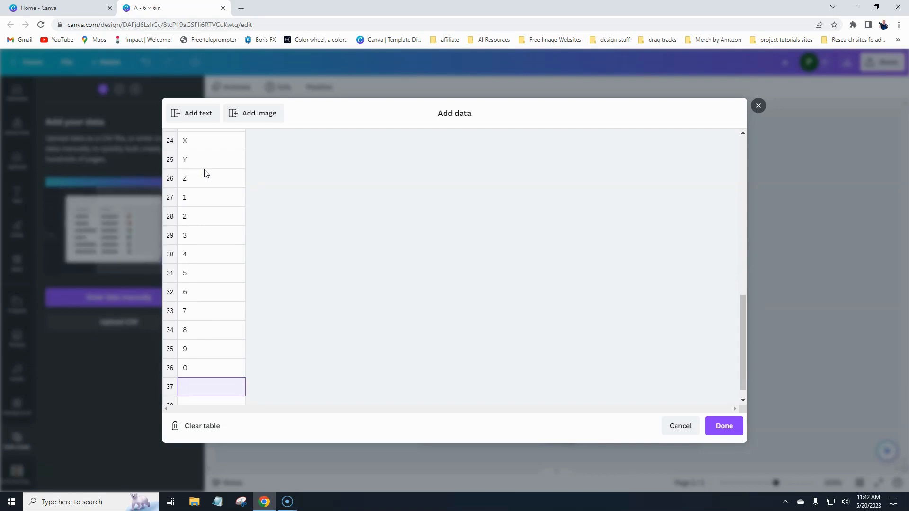
# Add the symbols ! @ # $ % ^ as the following rows.
pyautogui.write('!')
pyautogui.press('Return')
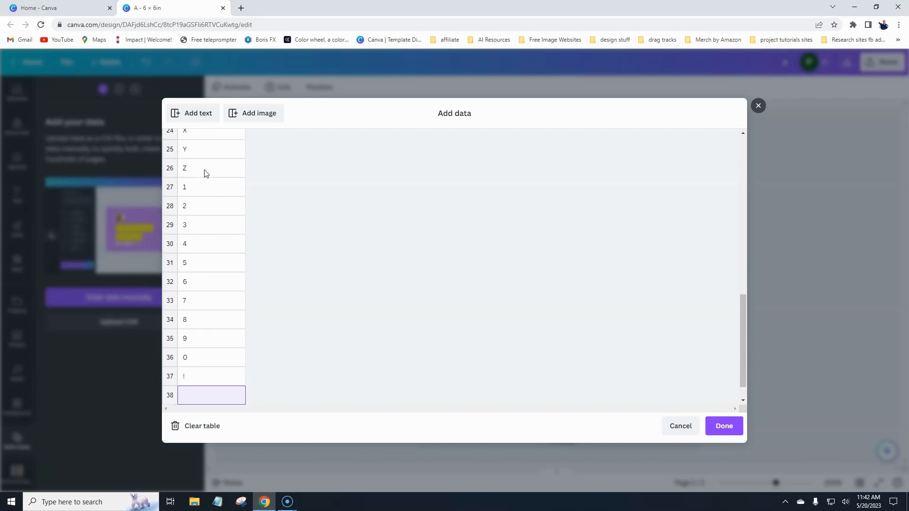
pyautogui.write('@')
pyautogui.press('Return')
pyautogui.write('#')
pyautogui.press('Return')
pyautogui.write('$')
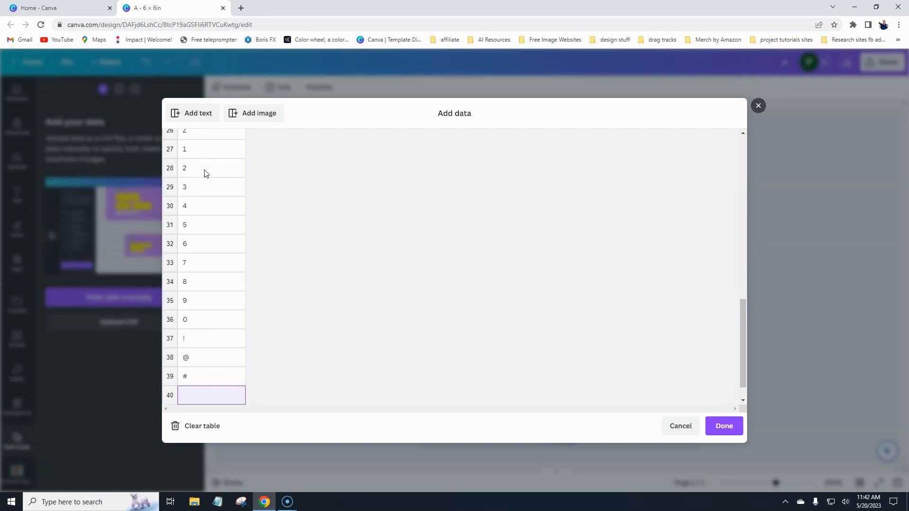
pyautogui.press('Return')
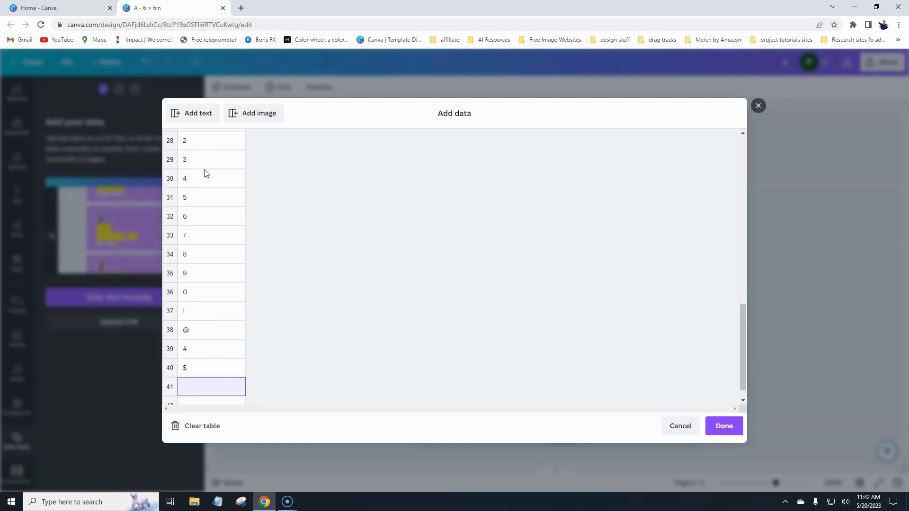
pyautogui.write('%')
pyautogui.press('Return')
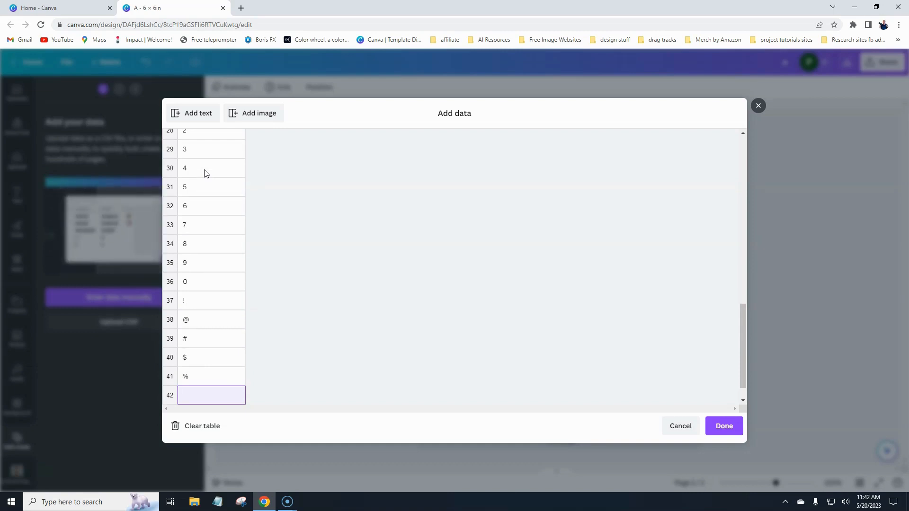
pyautogui.write('^')
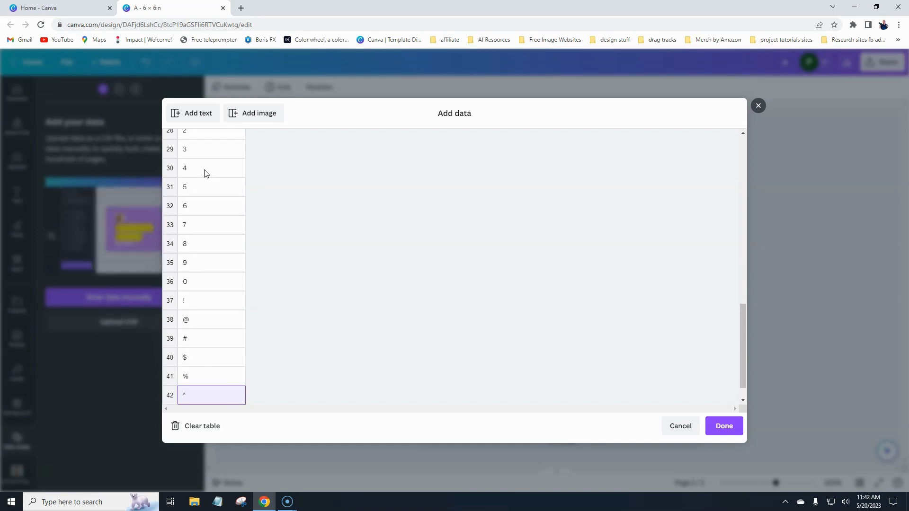
pyautogui.press('Return')
# Finish the list with the symbols & * ( ) / \ | and check the rows.
pyautogui.write('&')
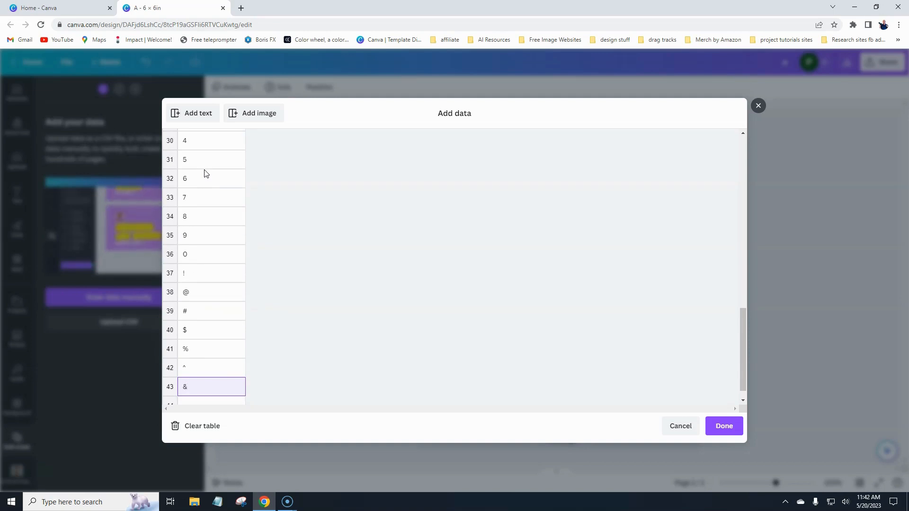
pyautogui.press('Return')
pyautogui.write('*')
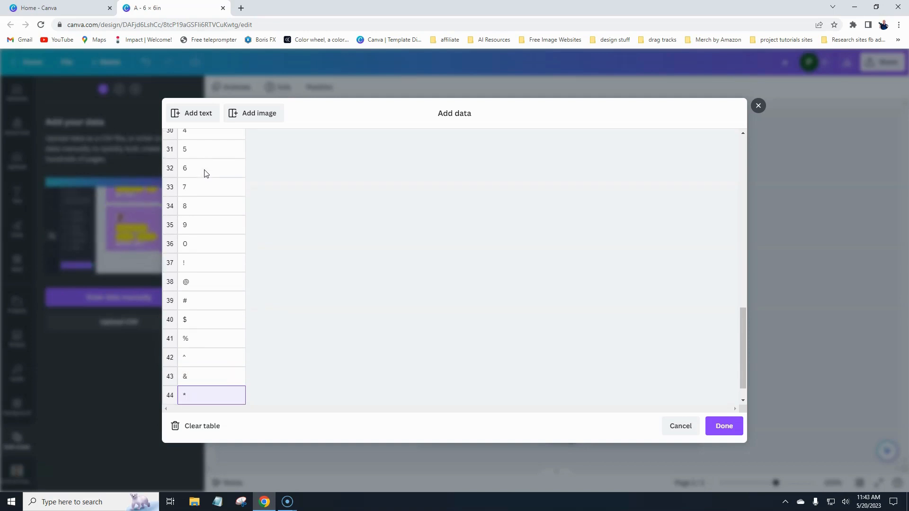
pyautogui.press('Return')
pyautogui.write('(')
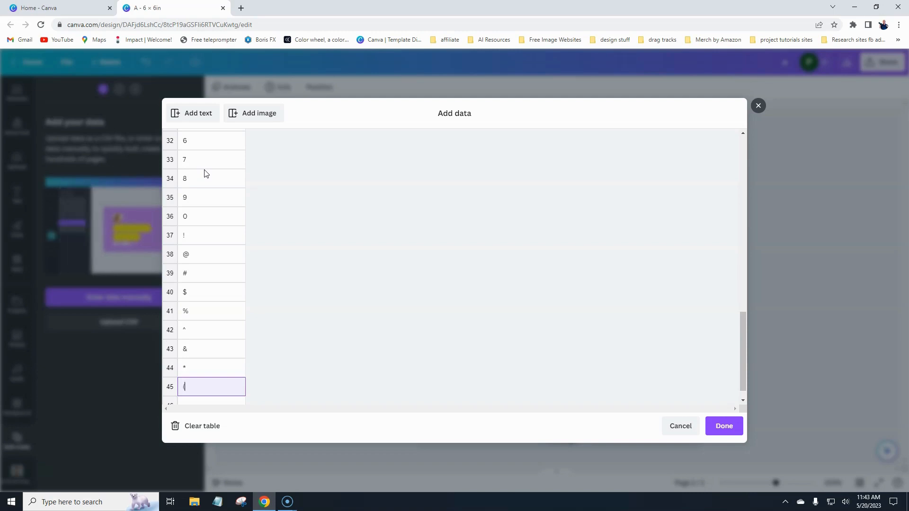
pyautogui.press('Return')
pyautogui.write(')')
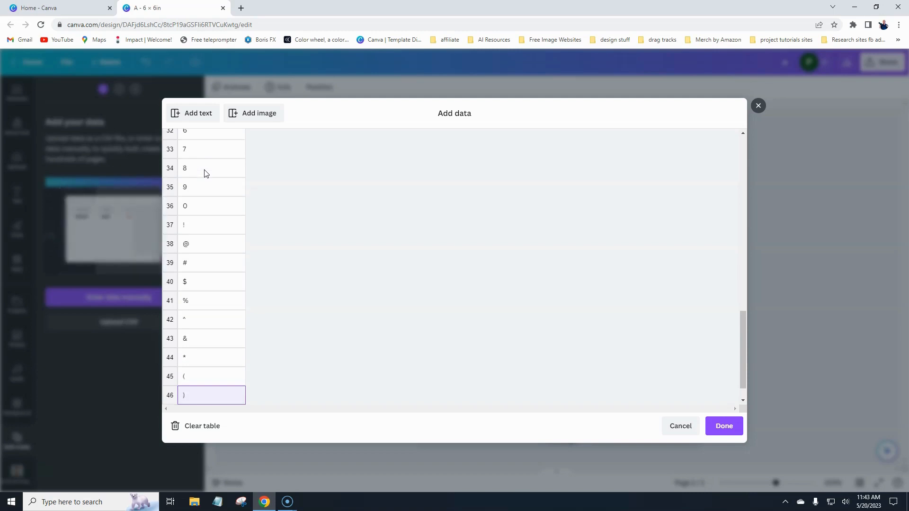
pyautogui.press('Return')
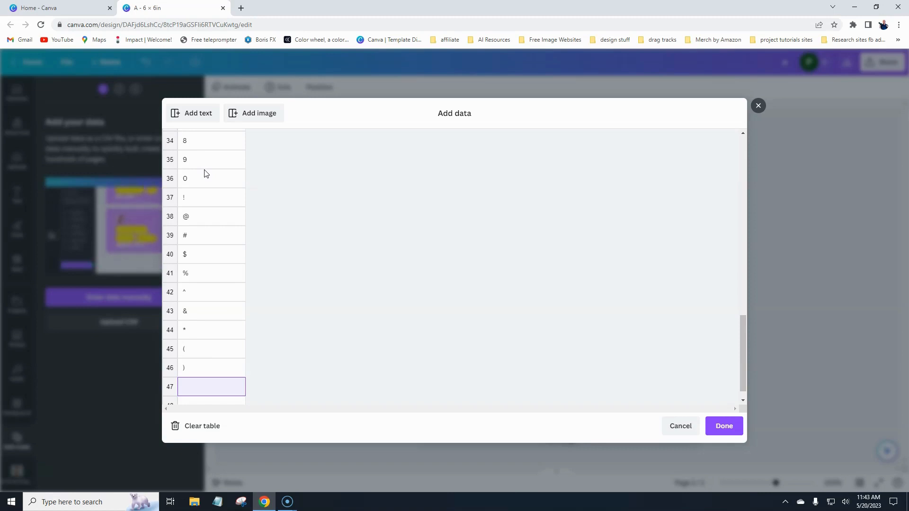
pyautogui.write('/')
pyautogui.press('Return')
pyautogui.write('\\')
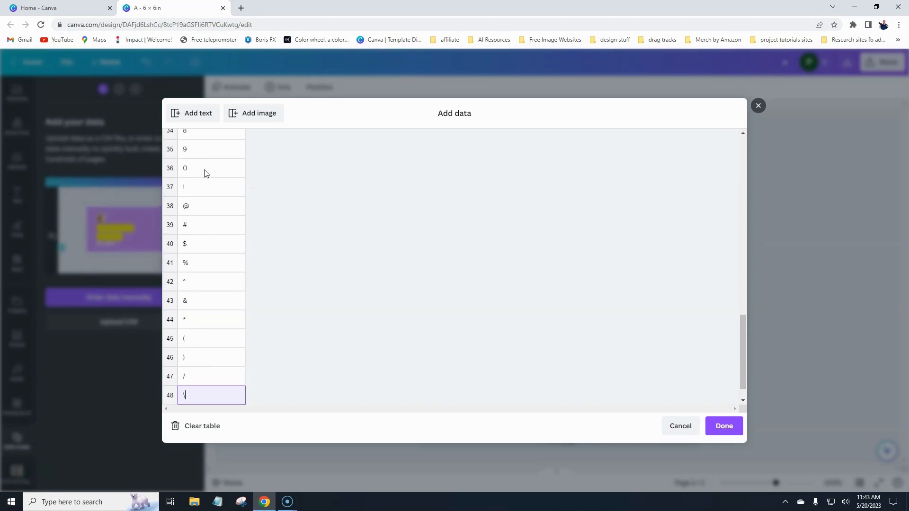
pyautogui.press('Return')
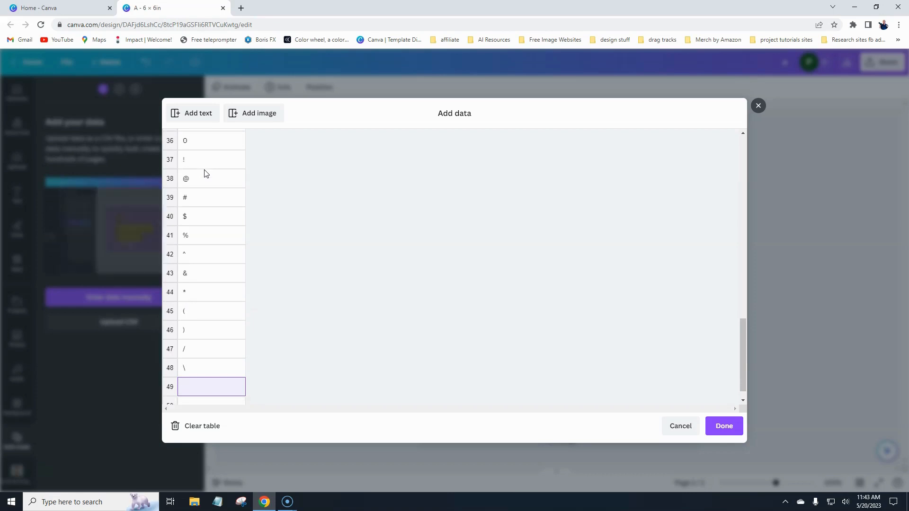
pyautogui.write('|')
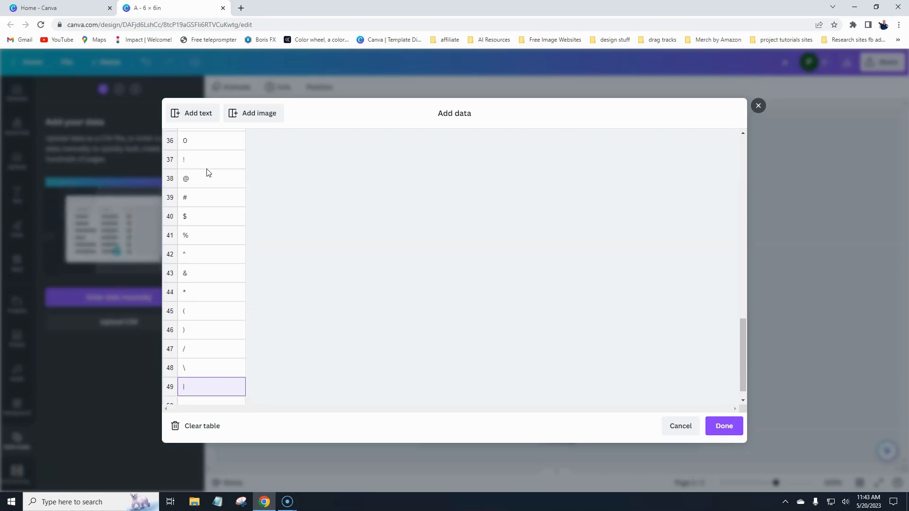
pyautogui.scroll(5, 219, 349)
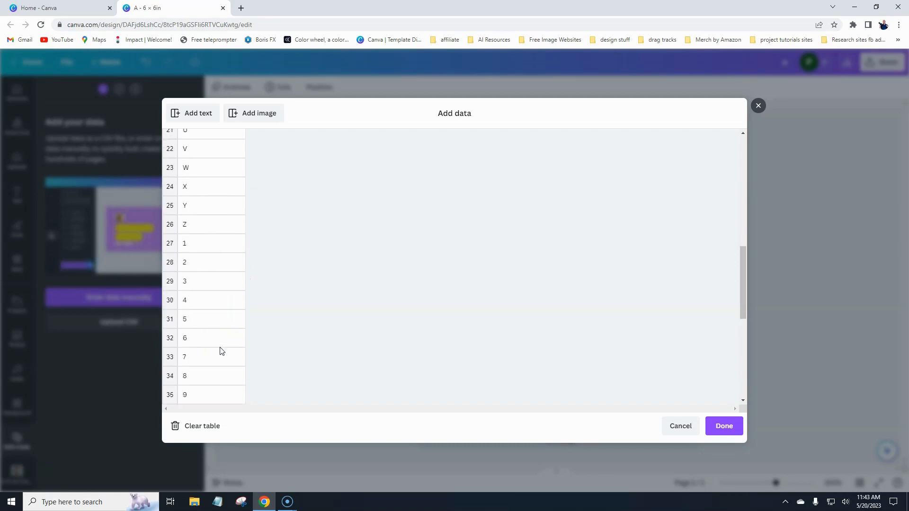
pyautogui.scroll(8, 220, 349)
pyautogui.scroll(-5, 218, 284)
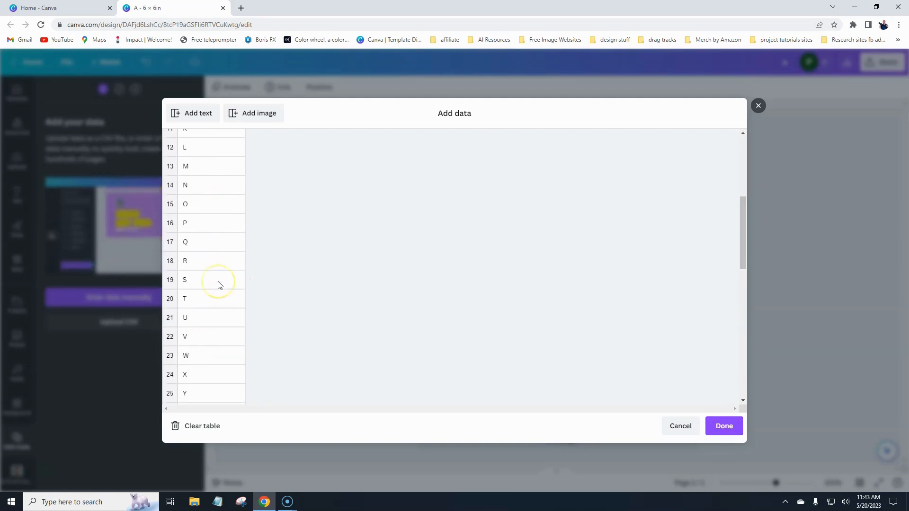
pyautogui.scroll(-10, 218, 284)
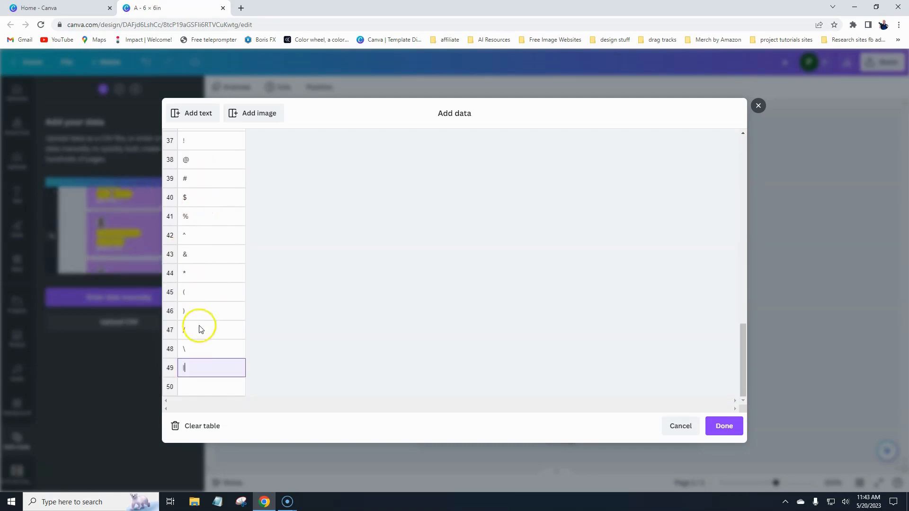
# Save the data table and connect the large letter A text to the 'letter' data field.
pyautogui.click(733, 432)
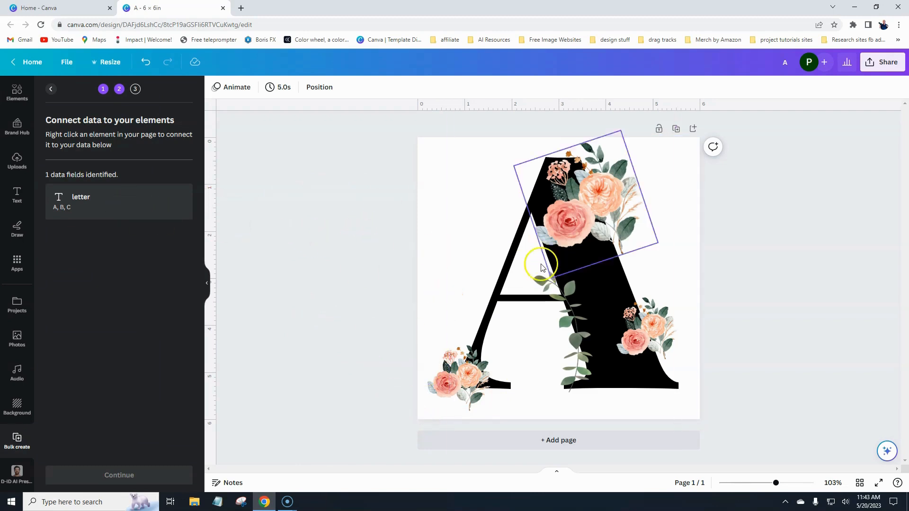
pyautogui.click(504, 282)
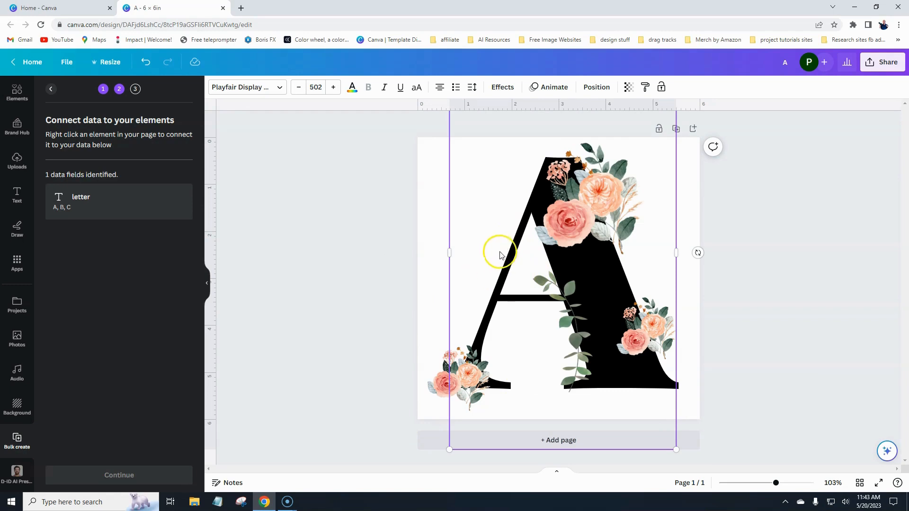
pyautogui.rightClick(507, 266)
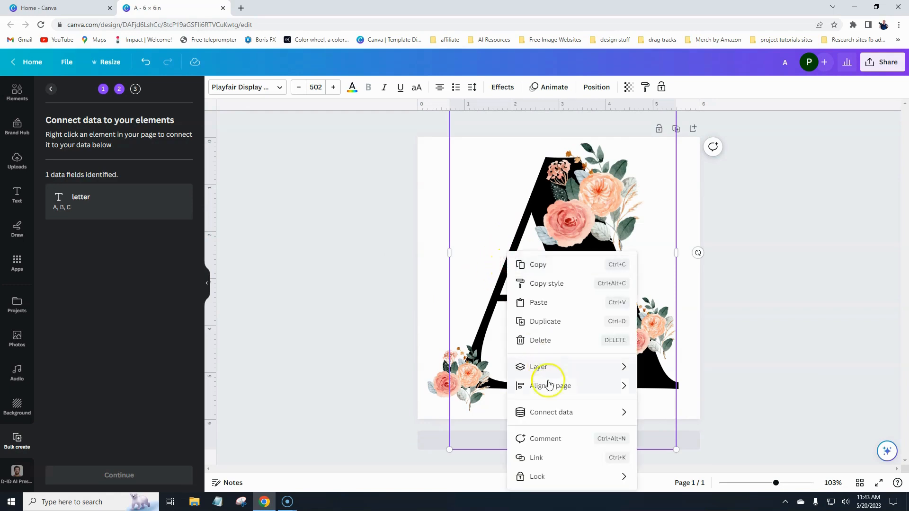
pyautogui.click(552, 416)
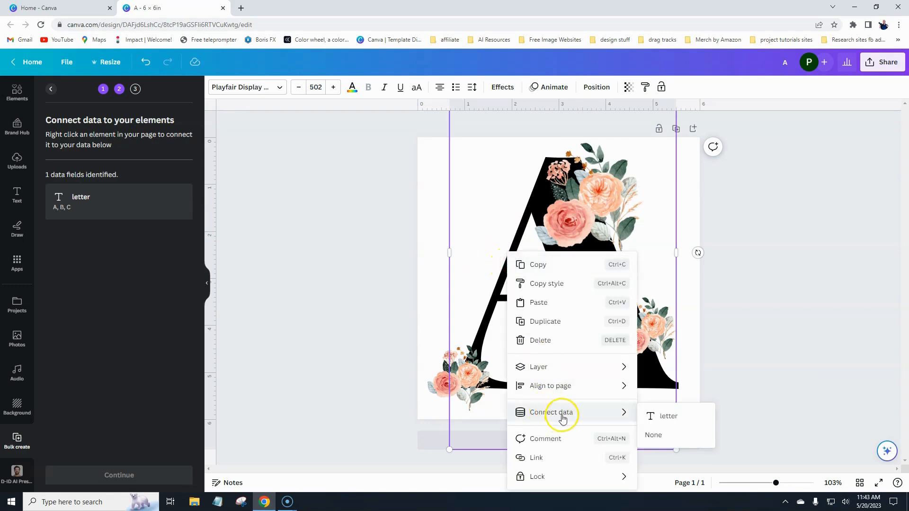
pyautogui.click(662, 419)
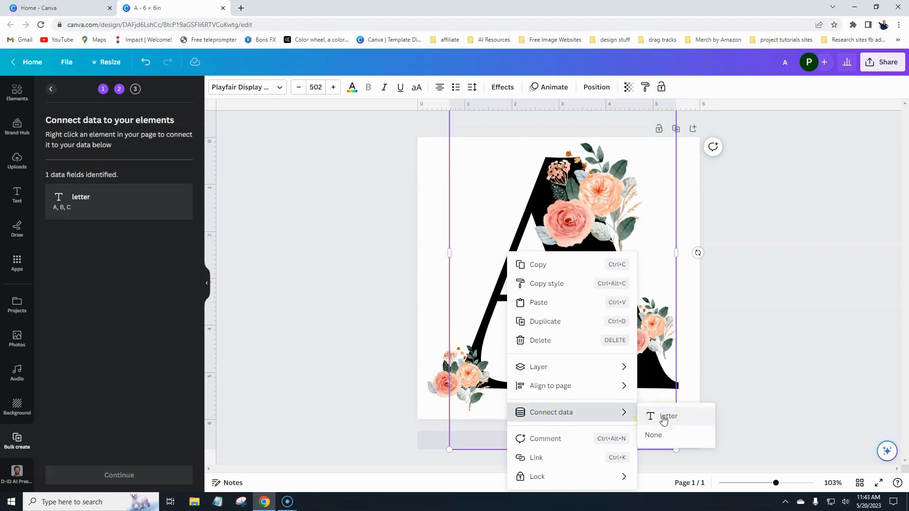
pyautogui.click(664, 419)
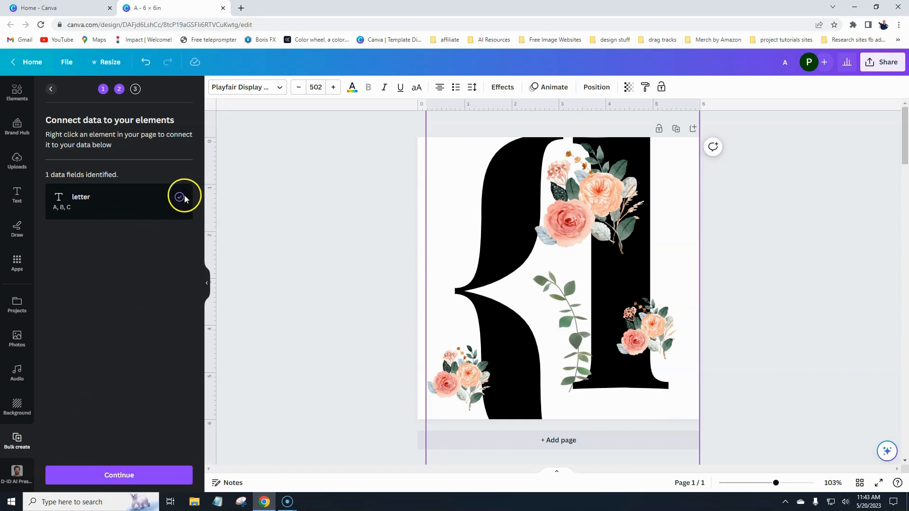
# Keep all 49 data rows selected and generate the 49 bulk pages.
pyautogui.click(122, 476)
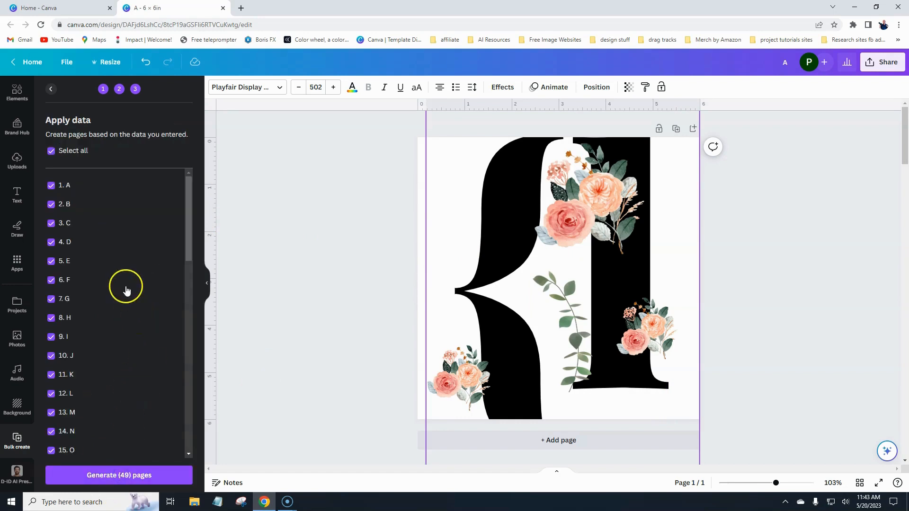
pyautogui.scroll(-12, 118, 271)
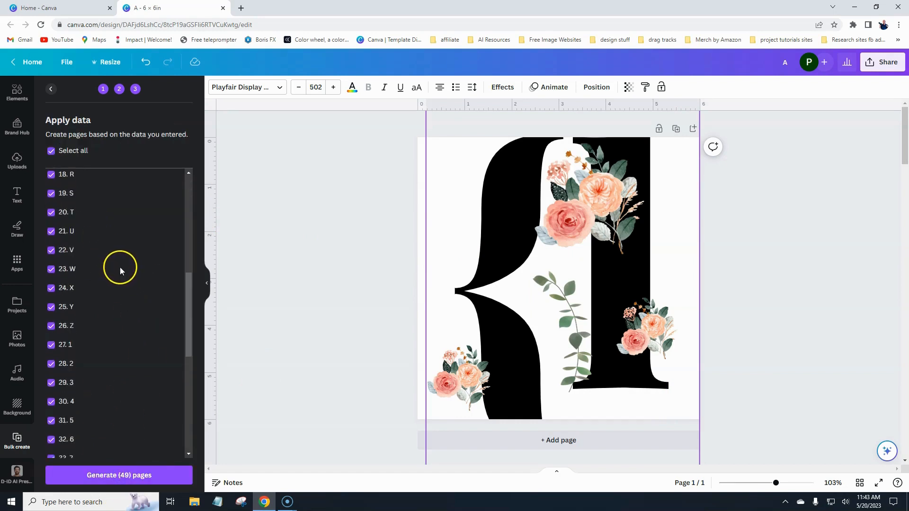
pyautogui.scroll(5, 119, 268)
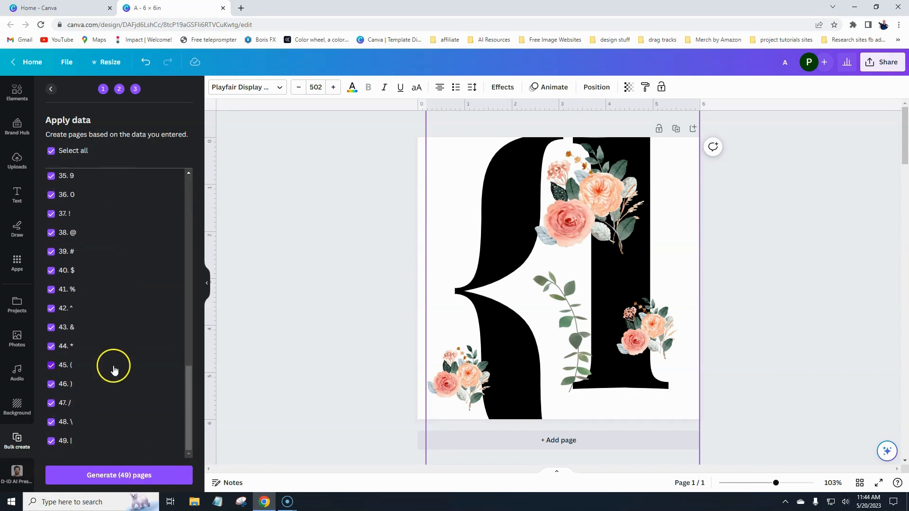
pyautogui.scroll(8, 112, 361)
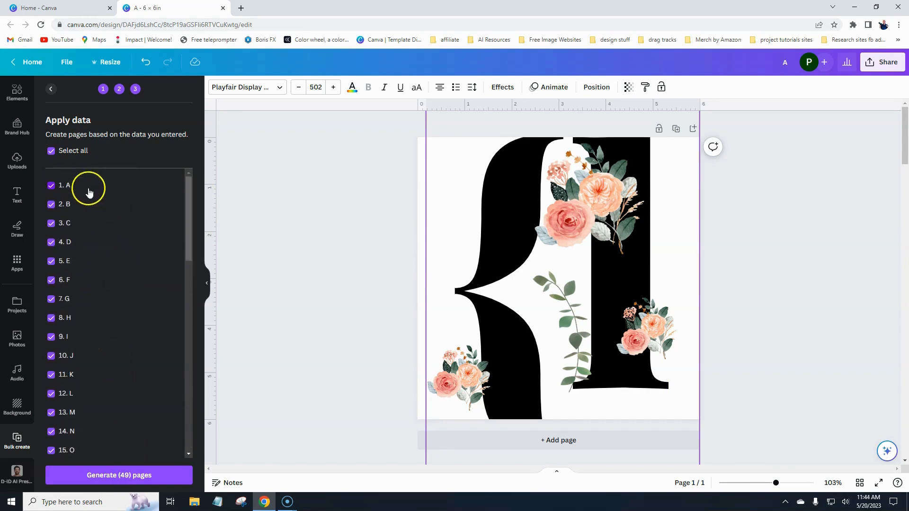
pyautogui.scroll(-7, 126, 318)
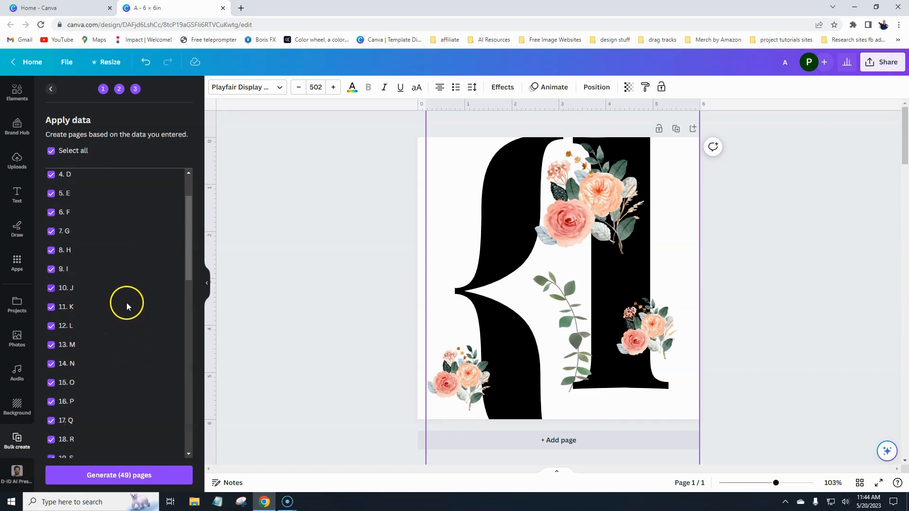
pyautogui.scroll(-6, 122, 308)
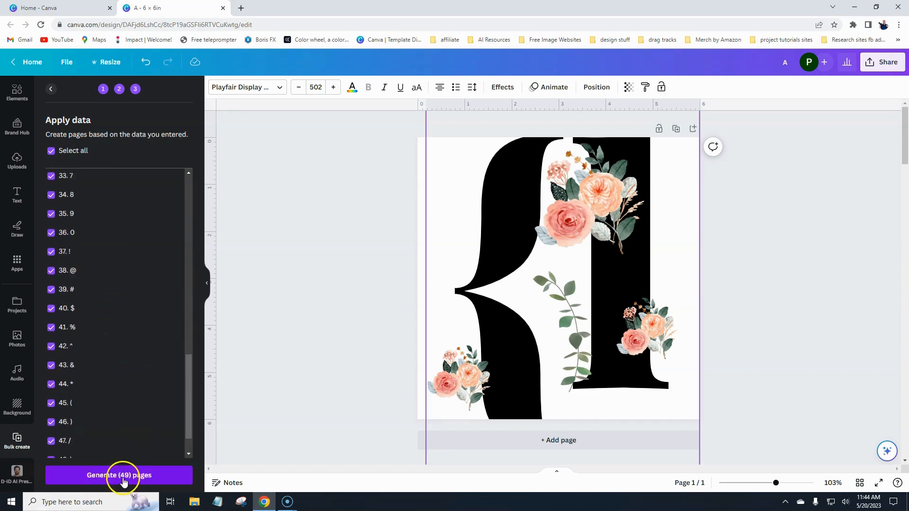
pyautogui.click(123, 480)
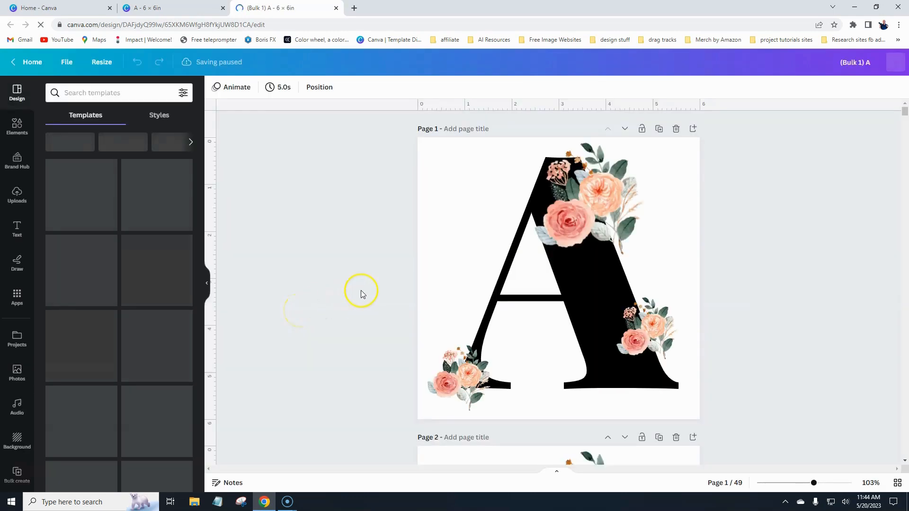
# On the C page, move the flower clusters and mirror, nudge and rotate the leaf vine.
pyautogui.scroll(-5, 361, 291)
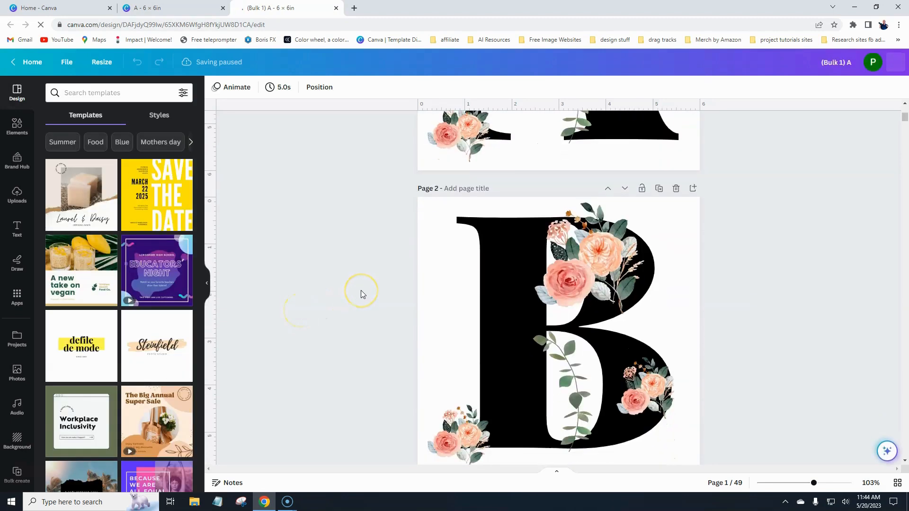
pyautogui.scroll(-5, 361, 291)
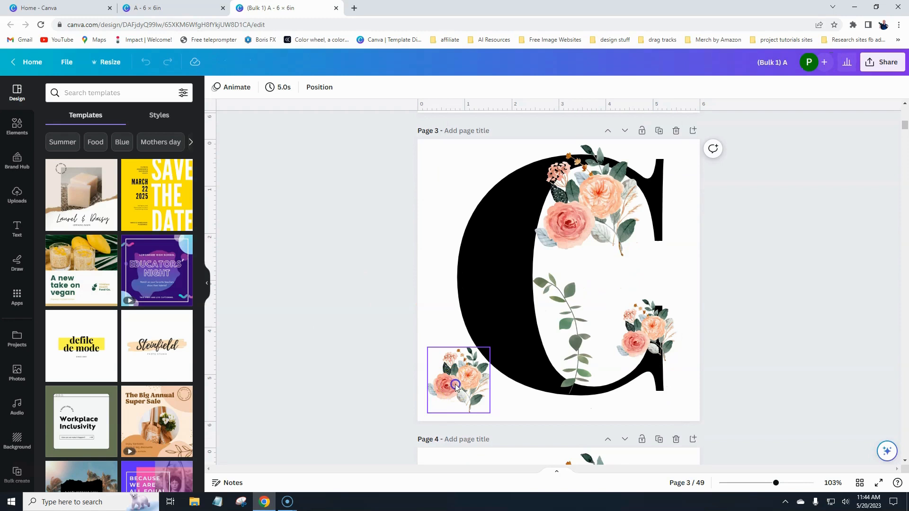
pyautogui.moveTo(454, 379); pyautogui.dragTo(470, 318)
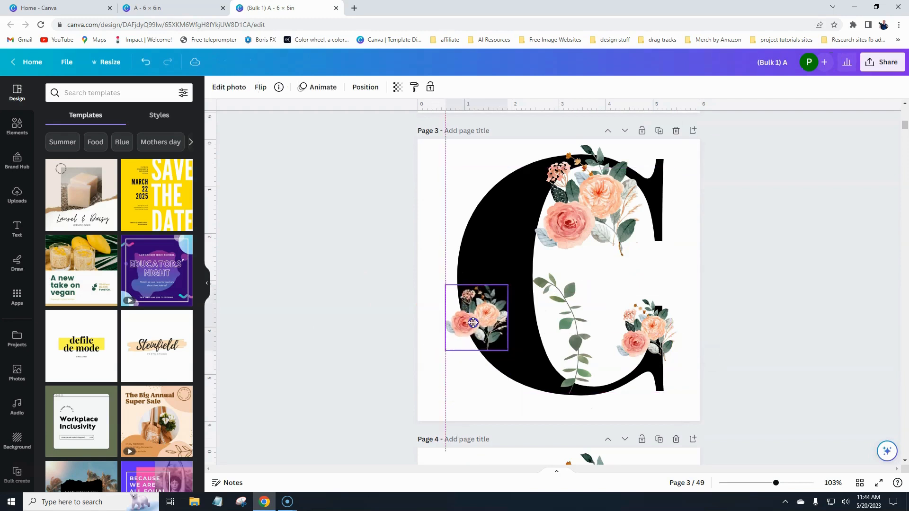
pyautogui.moveTo(574, 326); pyautogui.dragTo(545, 311)
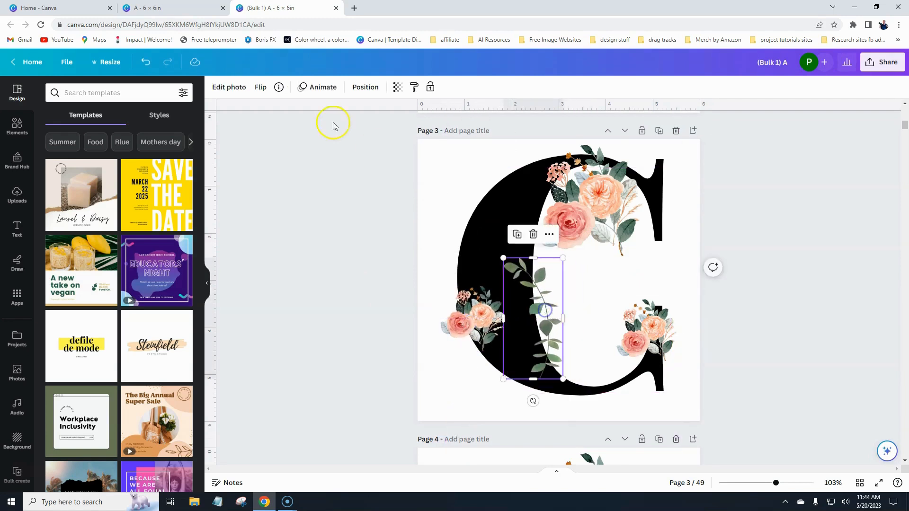
pyautogui.click(261, 87)
pyautogui.click(300, 113)
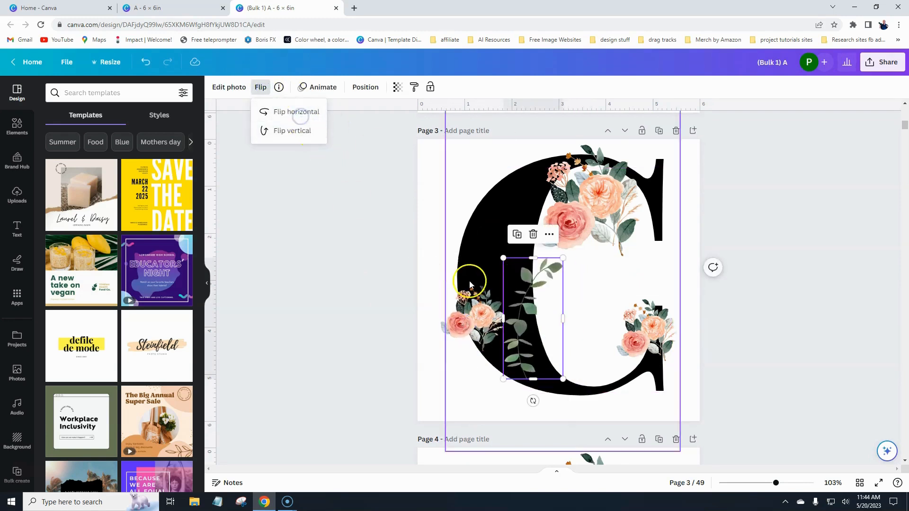
pyautogui.moveTo(517, 341); pyautogui.dragTo(528, 338)
pyautogui.moveTo(545, 398); pyautogui.dragTo(563, 394)
pyautogui.click(385, 317)
# On the B page, shift the leaf vine left and the lower-left flower cluster up.
pyautogui.scroll(7, 385, 317)
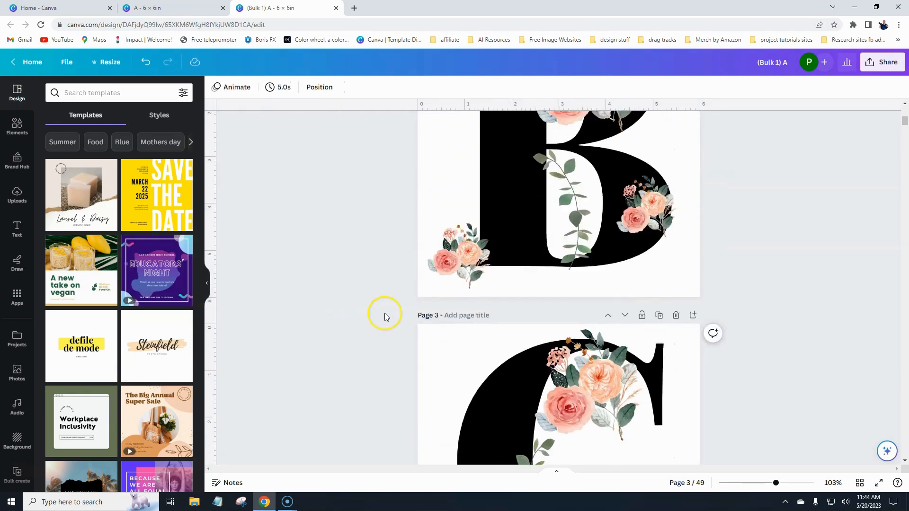
pyautogui.moveTo(588, 370); pyautogui.dragTo(562, 369)
pyautogui.click(472, 396)
pyautogui.moveTo(471, 397); pyautogui.dragTo(482, 385)
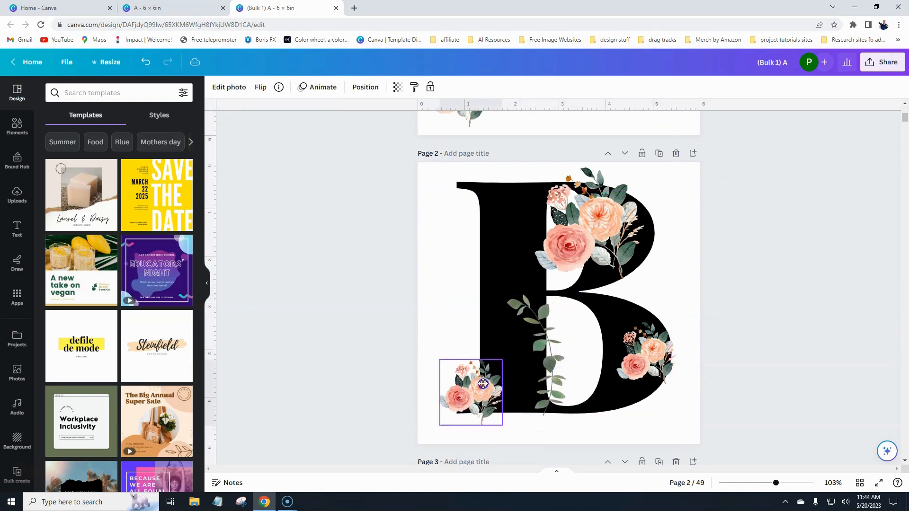
pyautogui.click(383, 361)
# Move the D page's leaf vine up-left inside the letter, then scroll through the pages.
pyautogui.scroll(-8, 381, 348)
pyautogui.scroll(-6, 382, 341)
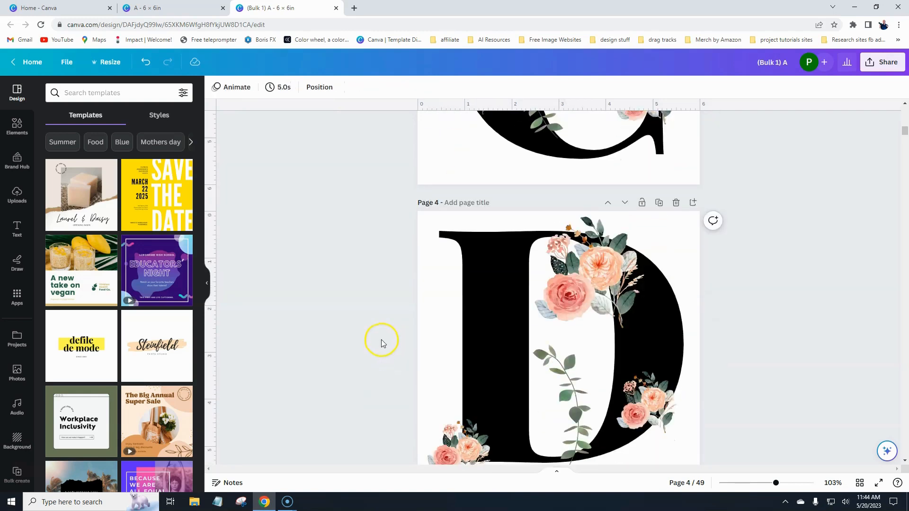
pyautogui.moveTo(544, 338); pyautogui.dragTo(499, 245)
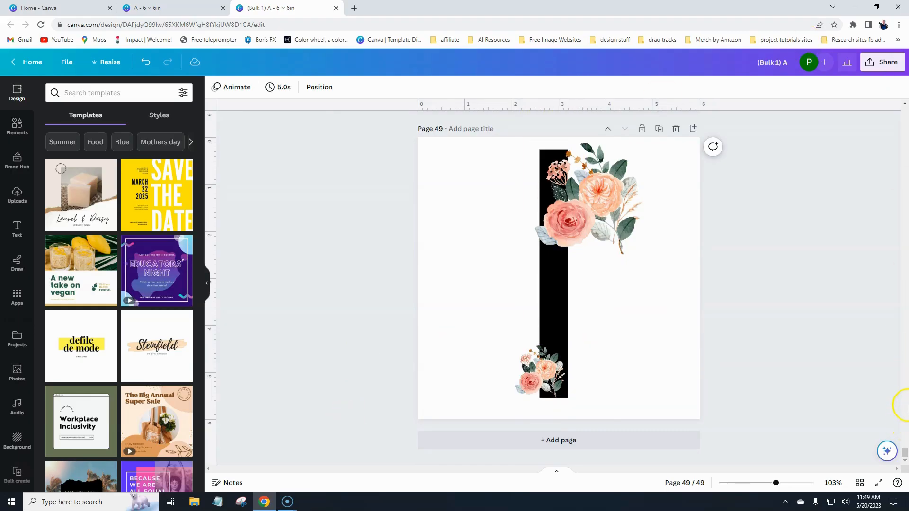
pyautogui.click(907, 411)
pyautogui.moveTo(907, 448); pyautogui.dragTo(908, 275)
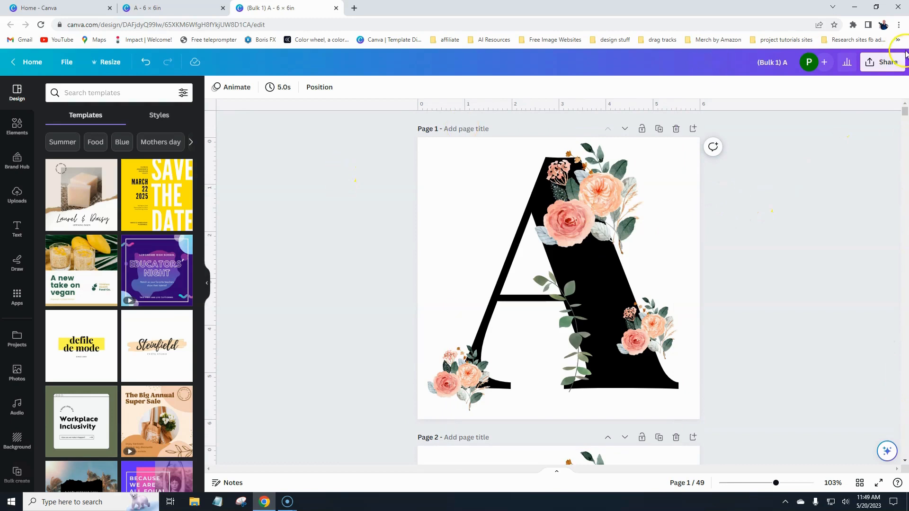
# Download all 49 pages as transparent-background PNGs enlarged to 4,500 × 4,500 px.
pyautogui.click(886, 63)
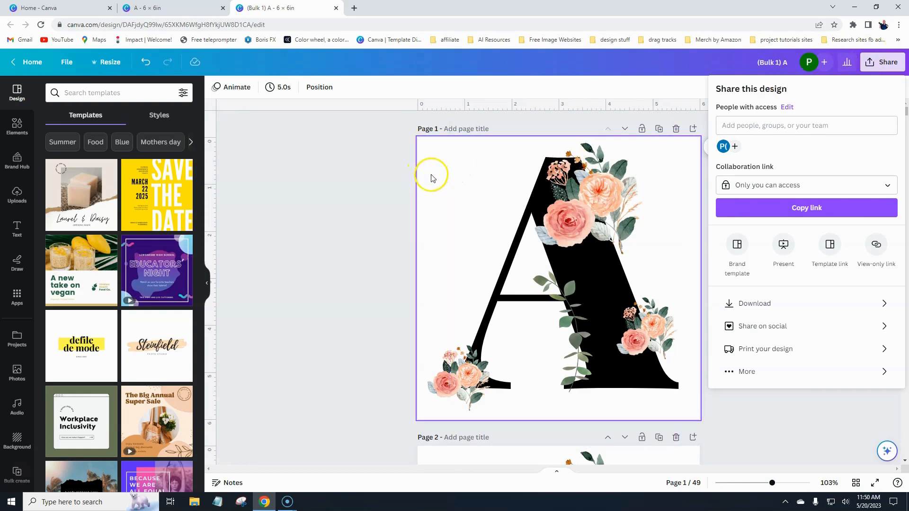
pyautogui.click(767, 304)
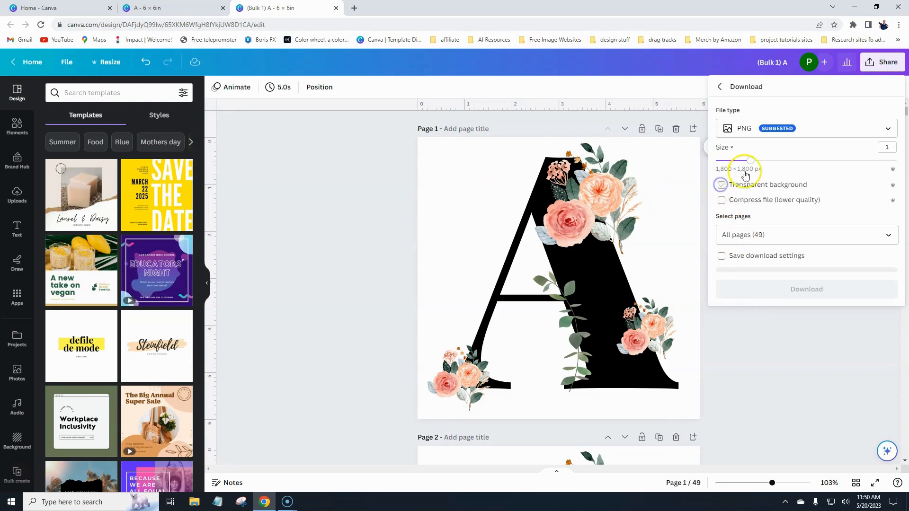
pyautogui.moveTo(751, 160); pyautogui.dragTo(856, 162)
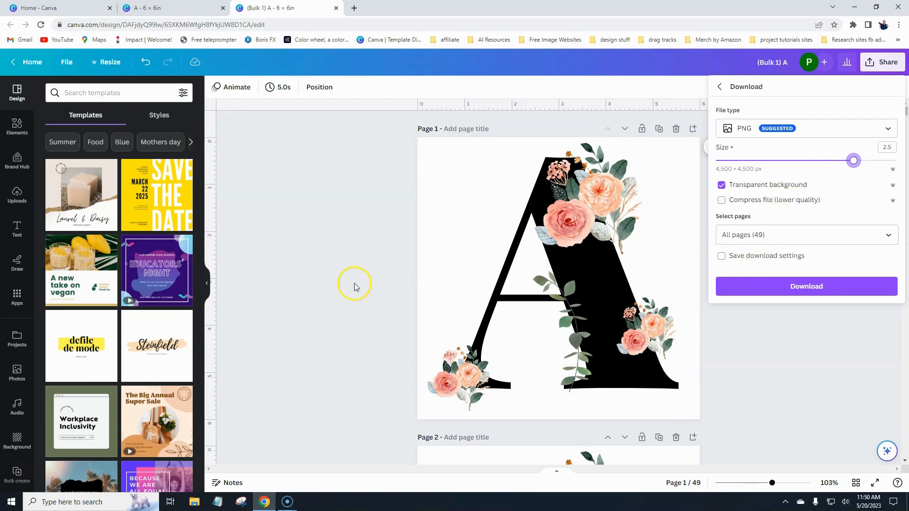
pyautogui.click(811, 290)
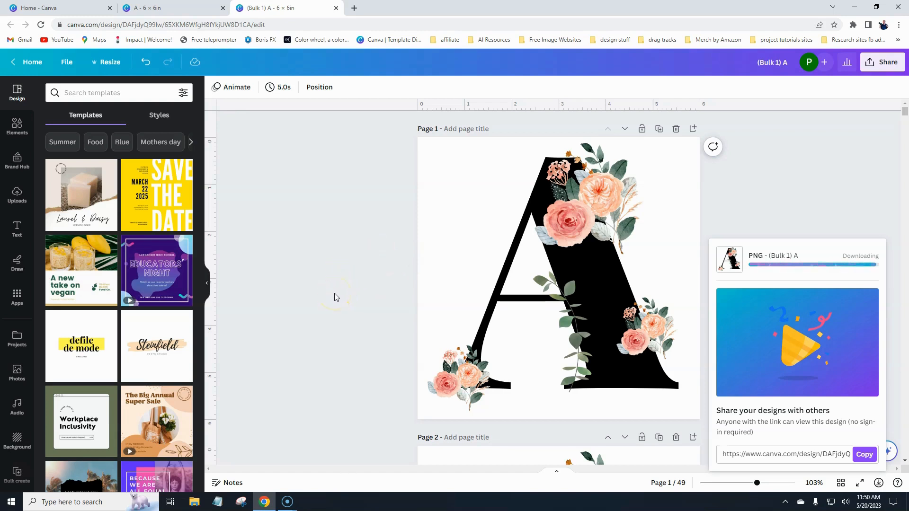
# Dismiss the download popup and open the finished (Bulk 1) A.zip from Chrome's download bar.
pyautogui.click(327, 259)
pyautogui.click(319, 246)
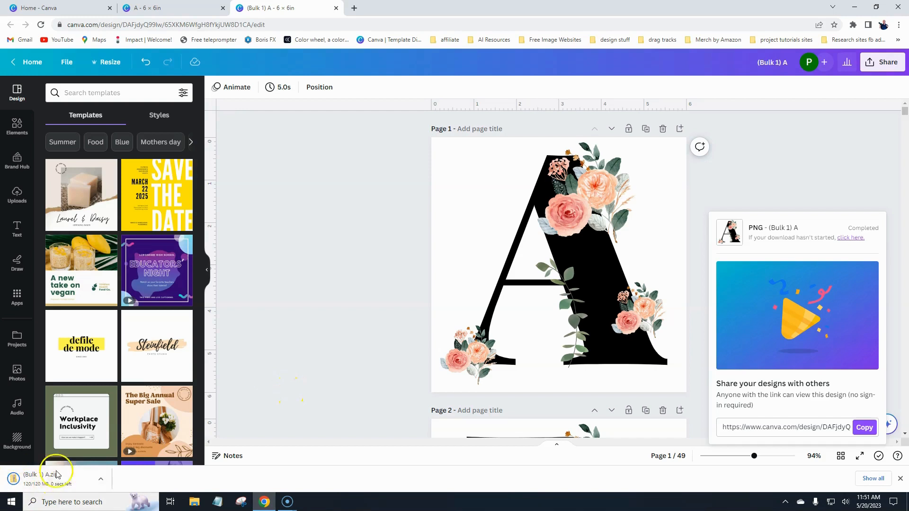
pyautogui.click(313, 430)
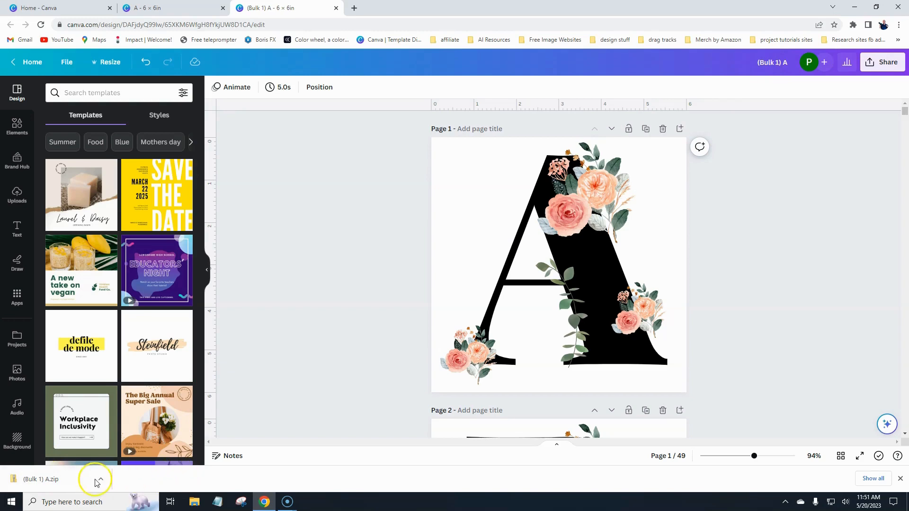
pyautogui.click(57, 480)
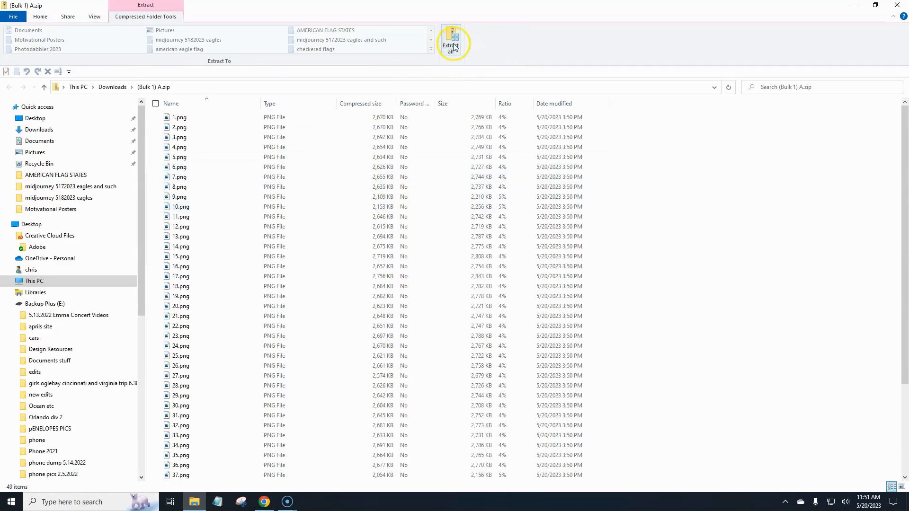
# Extract the 49 PNGs into a new 'floral alpha' folder inside number file, then return to Canva.
pyautogui.click(451, 47)
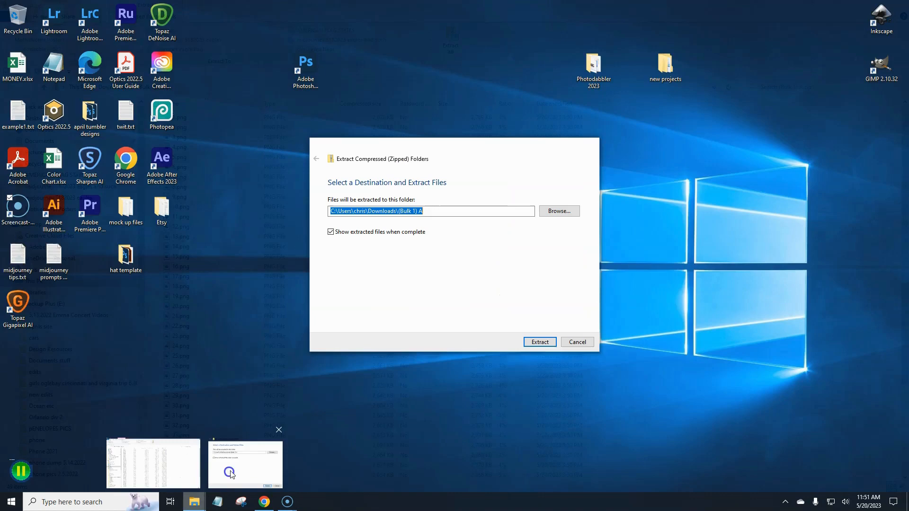
pyautogui.click(230, 472)
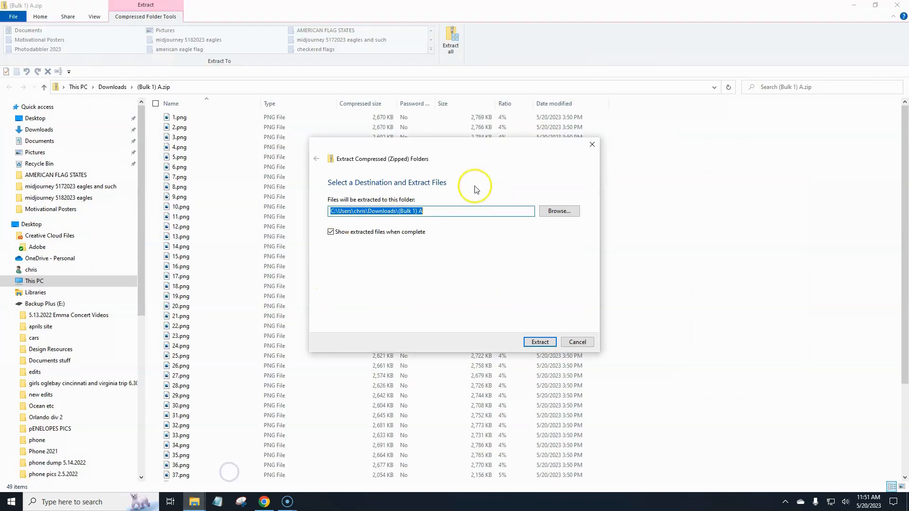
pyautogui.click(557, 211)
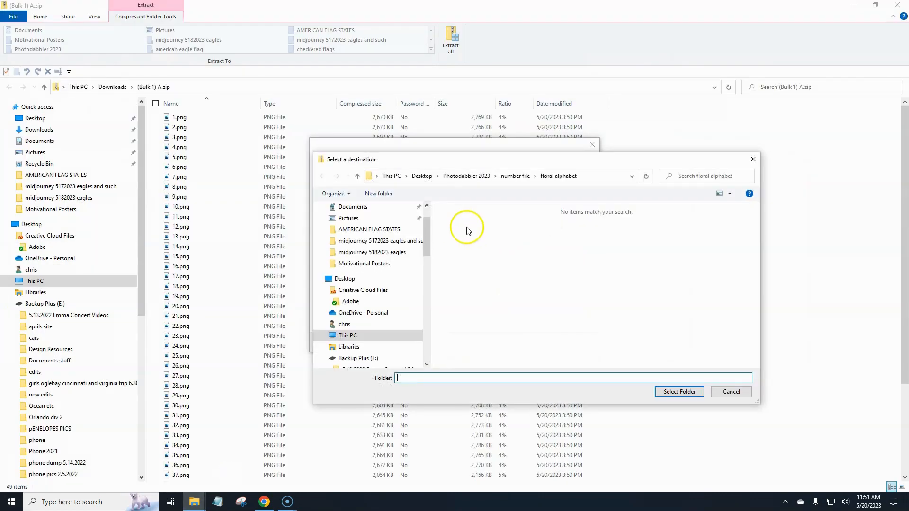
pyautogui.click(507, 177)
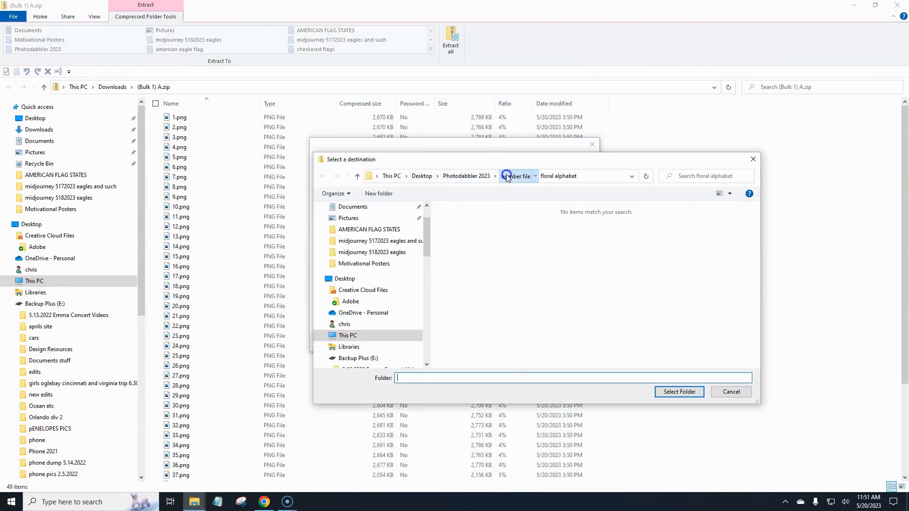
pyautogui.click(376, 194)
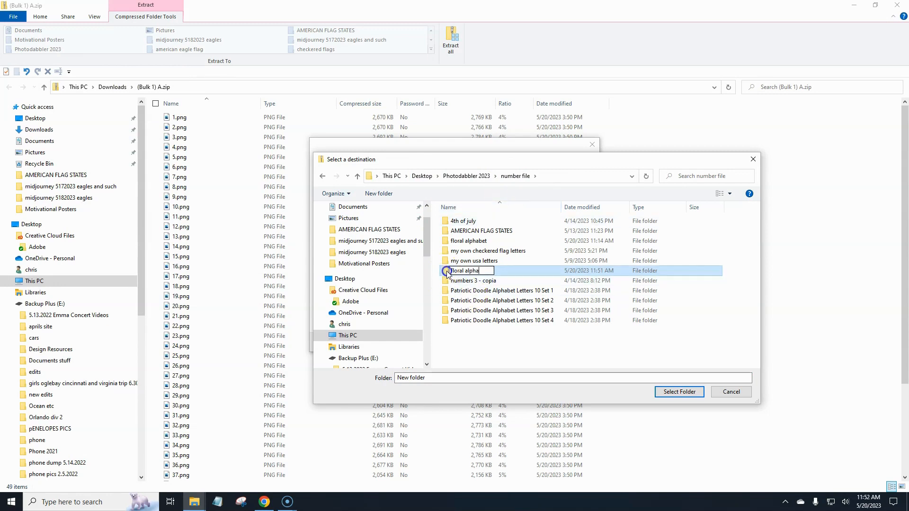
pyautogui.press('Return')
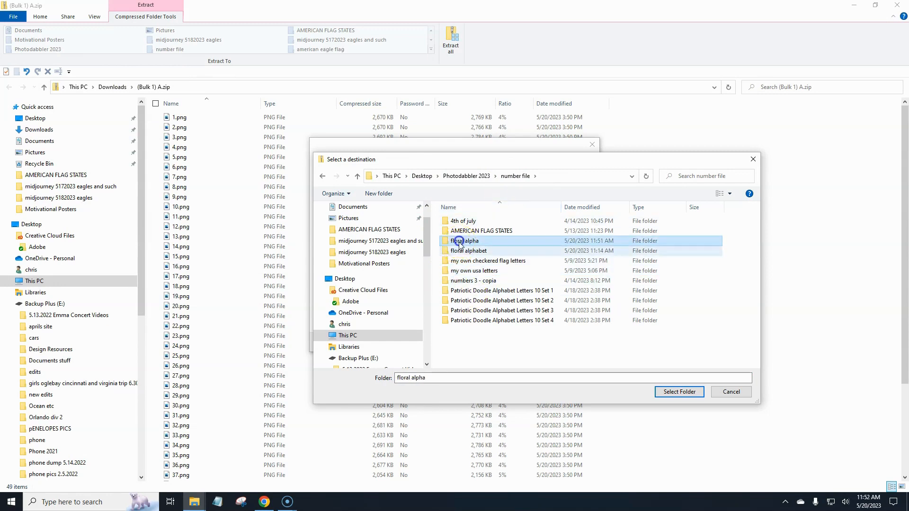
pyautogui.click(675, 393)
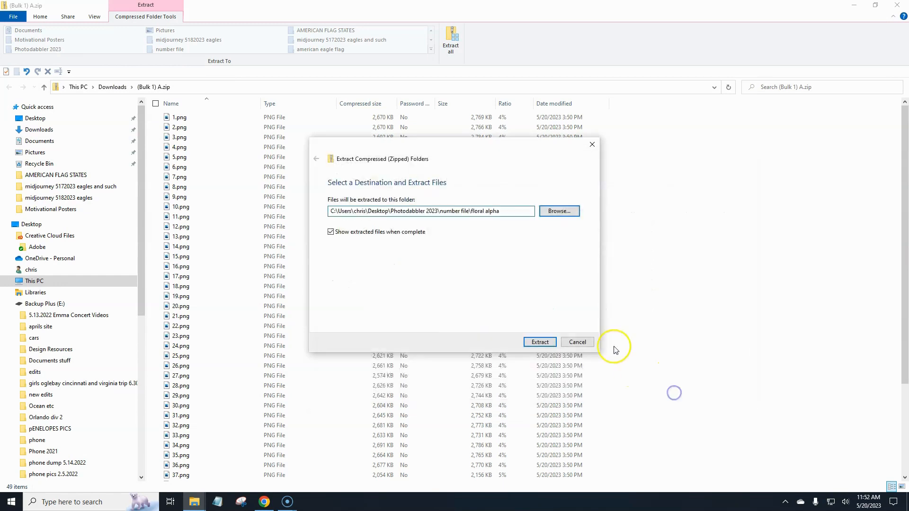
pyautogui.click(555, 342)
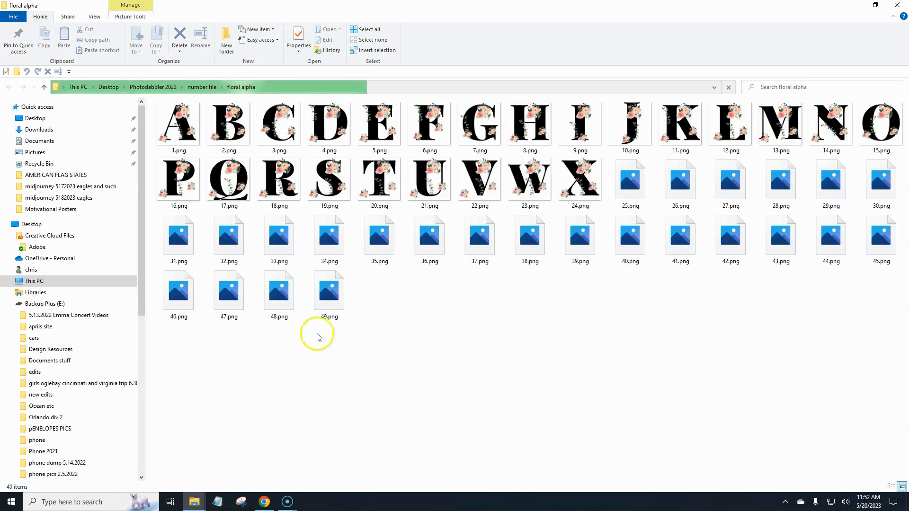
pyautogui.click(264, 502)
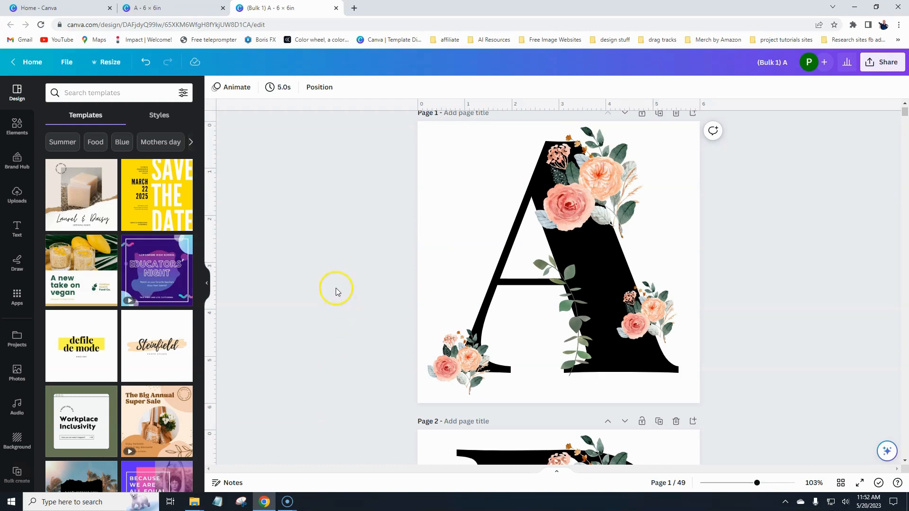
# Select the letter A and try various photo colour swatches as its fill.
pyautogui.click(516, 239)
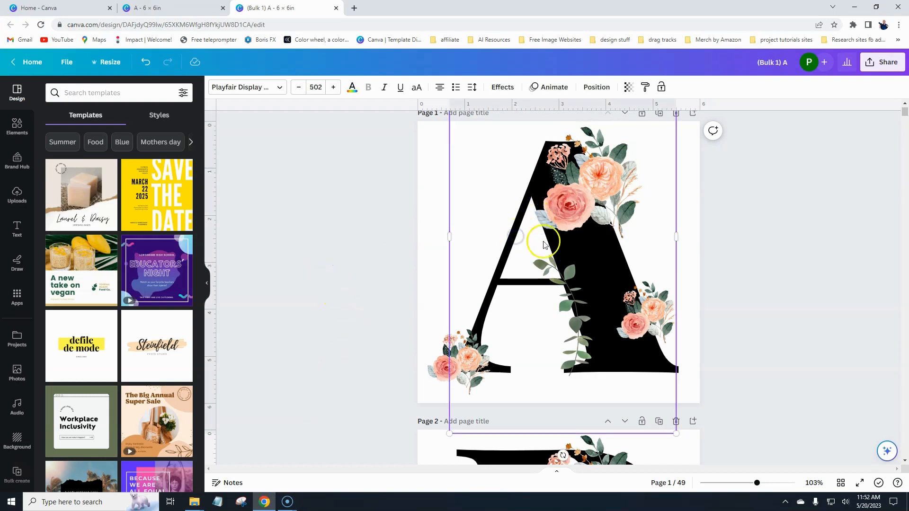
pyautogui.click(352, 90)
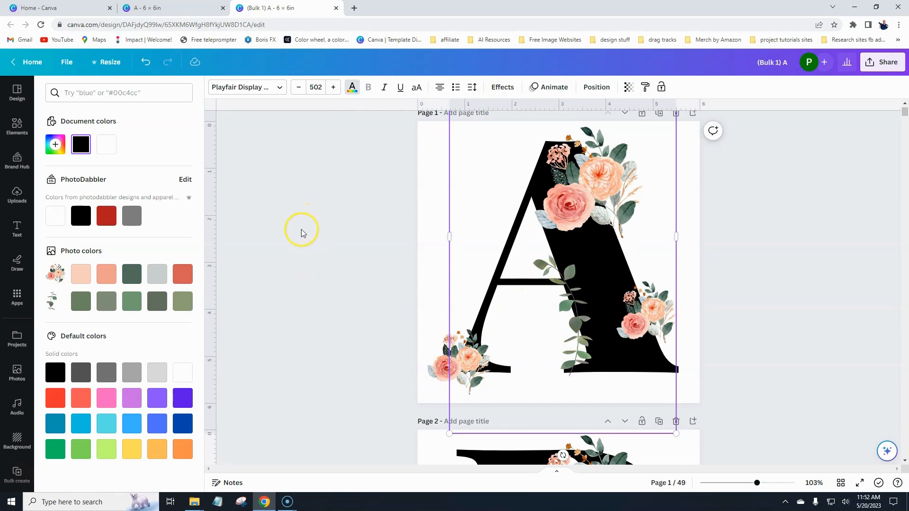
pyautogui.click(81, 281)
pyautogui.click(106, 276)
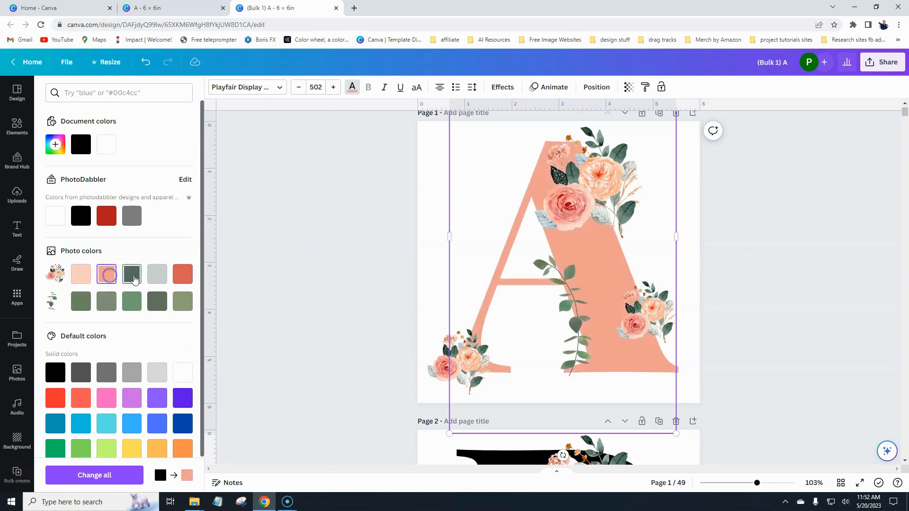
pyautogui.click(133, 279)
pyautogui.click(157, 274)
pyautogui.click(182, 275)
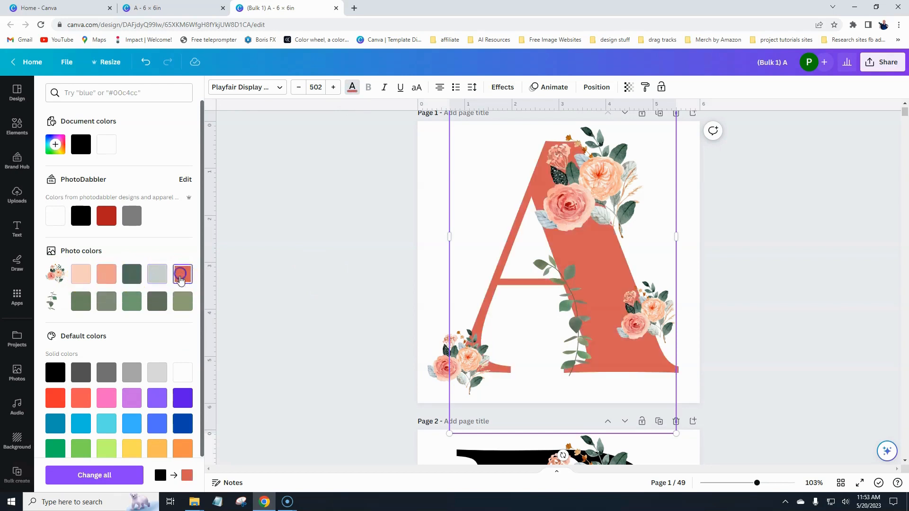
pyautogui.click(185, 307)
pyautogui.click(158, 307)
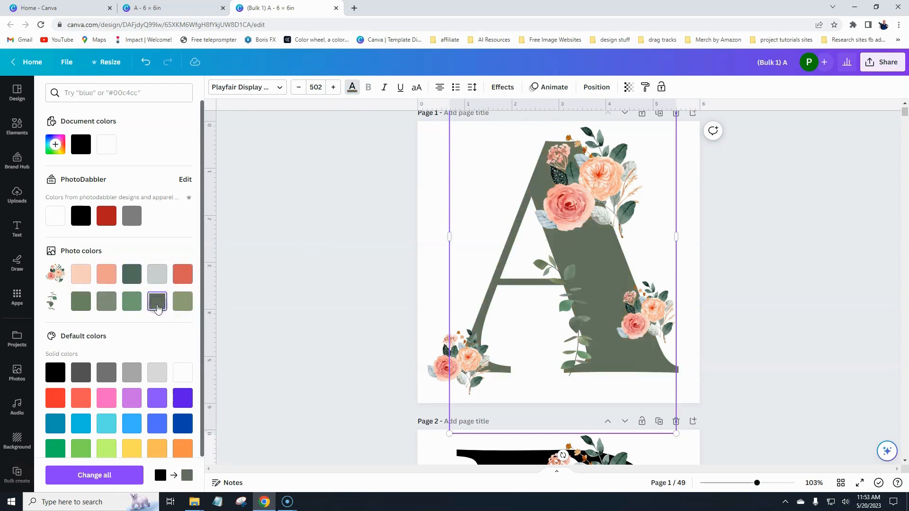
pyautogui.click(129, 306)
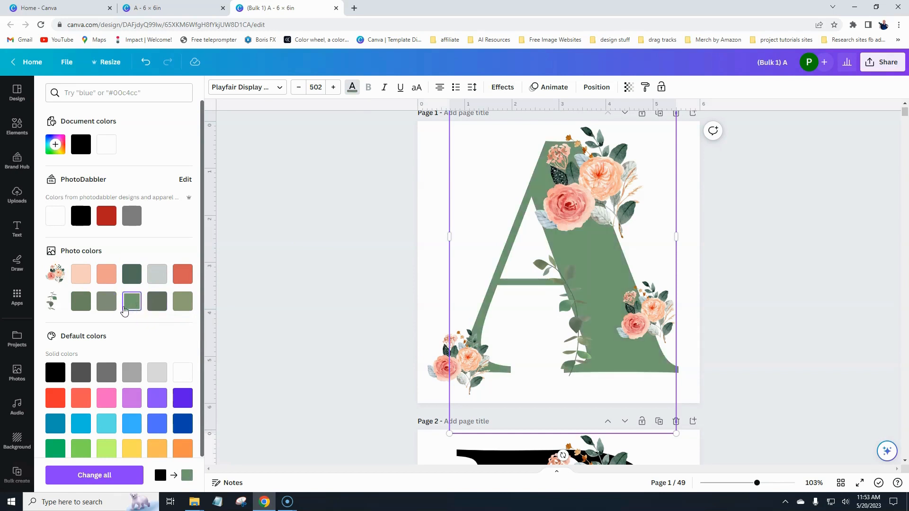
pyautogui.click(106, 279)
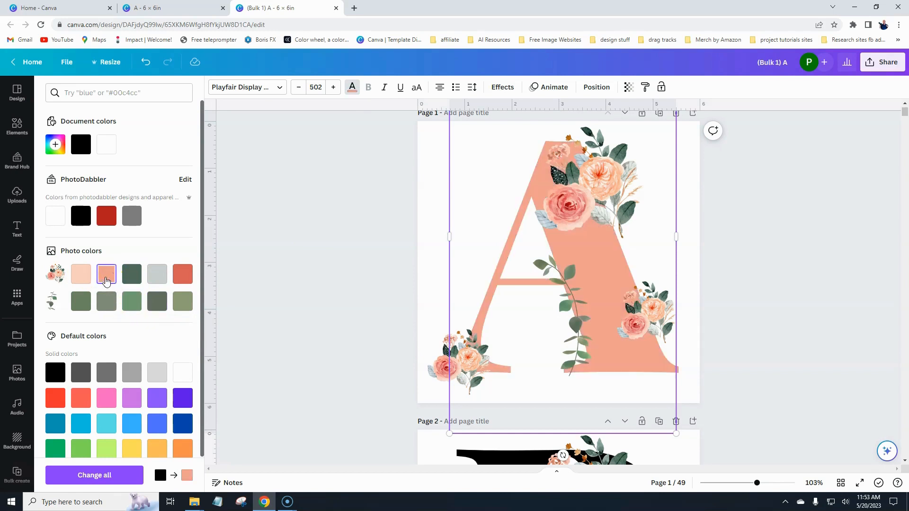
# Pick custom magenta #AD3AAF for the letter and apply it to all 49 pages.
pyautogui.click(55, 144)
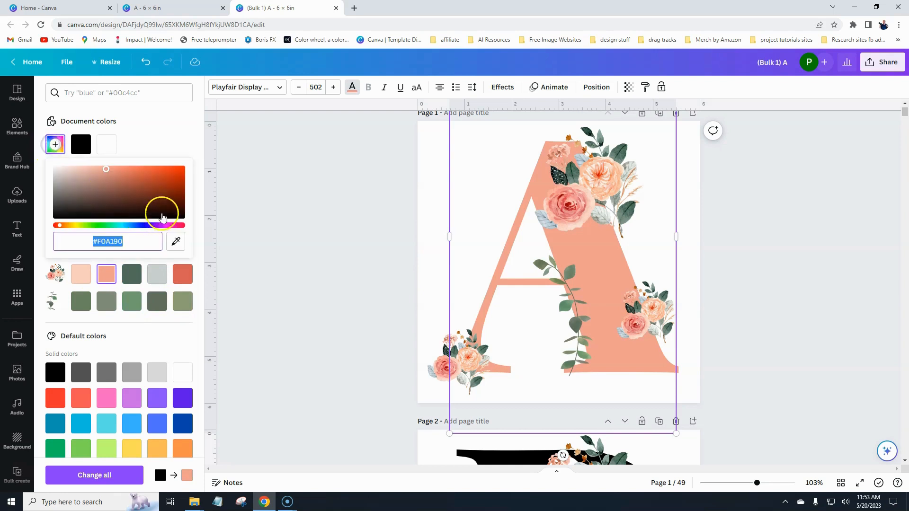
pyautogui.click(168, 178)
pyautogui.click(138, 208)
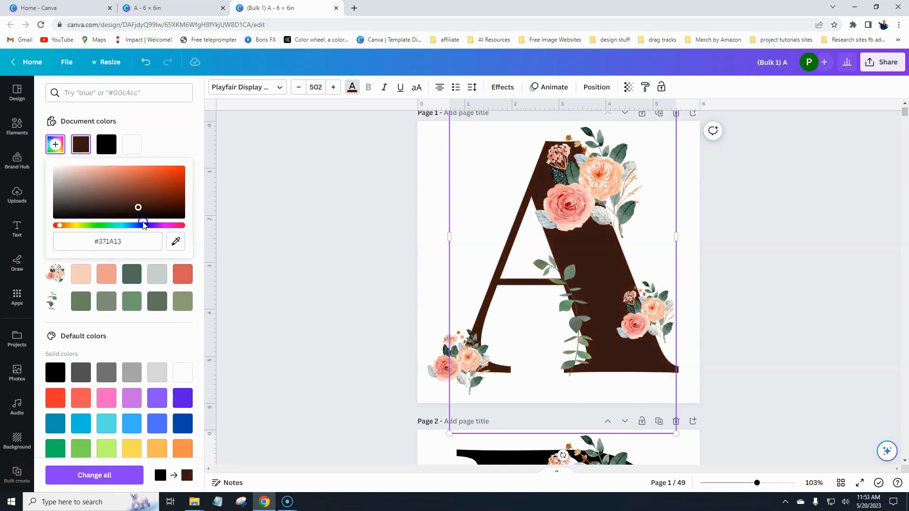
pyautogui.moveTo(152, 230); pyautogui.dragTo(141, 182)
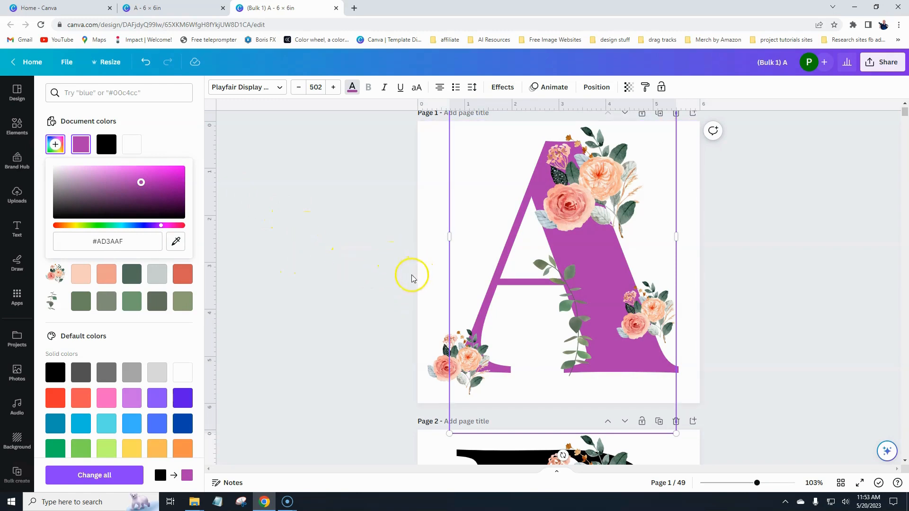
pyautogui.click(95, 475)
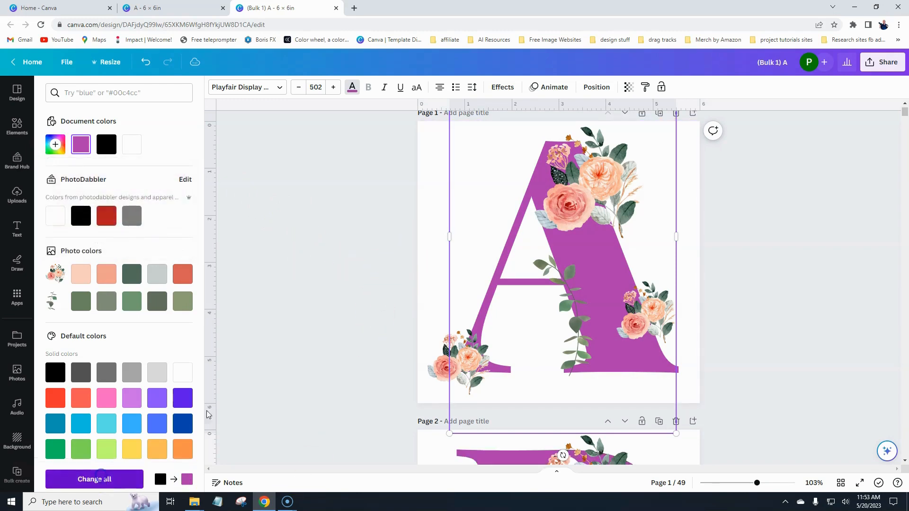
pyautogui.scroll(-20, 331, 280)
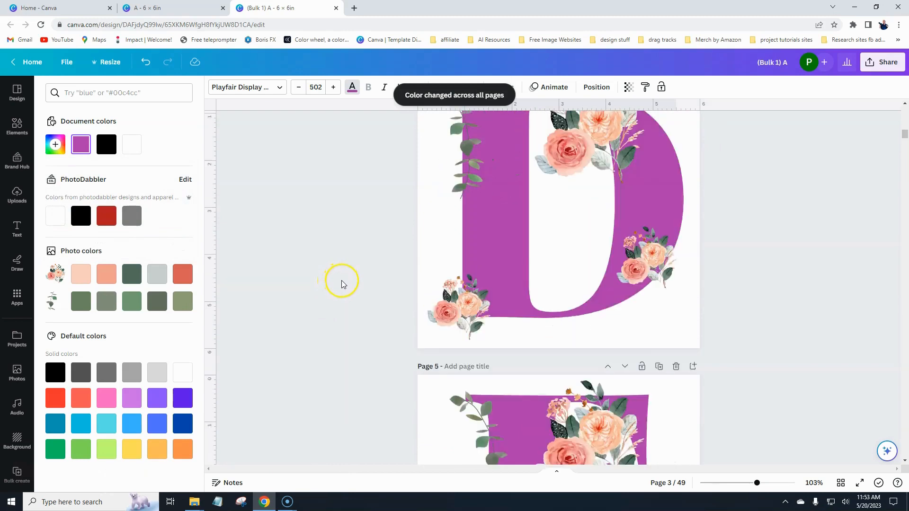
pyautogui.scroll(-20, 343, 281)
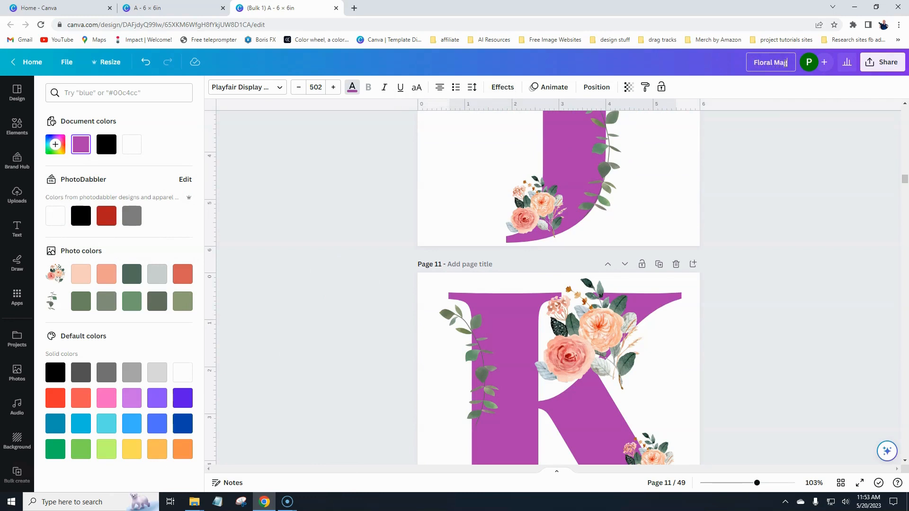
# Download all Floral Magenta pages as transparent PNGs at size 2.5 (4,500 × 4,500 px).
pyautogui.click(882, 62)
pyautogui.click(762, 303)
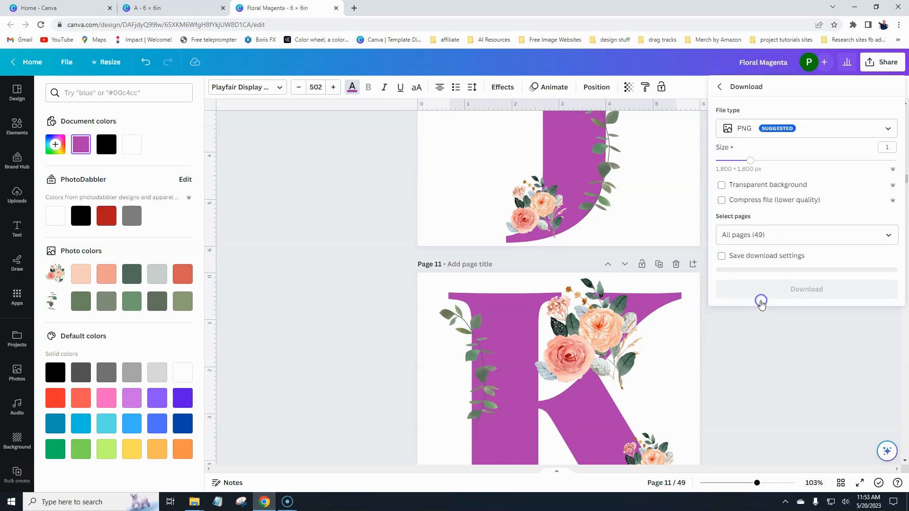
pyautogui.moveTo(756, 161); pyautogui.dragTo(854, 161)
pyautogui.click(740, 189)
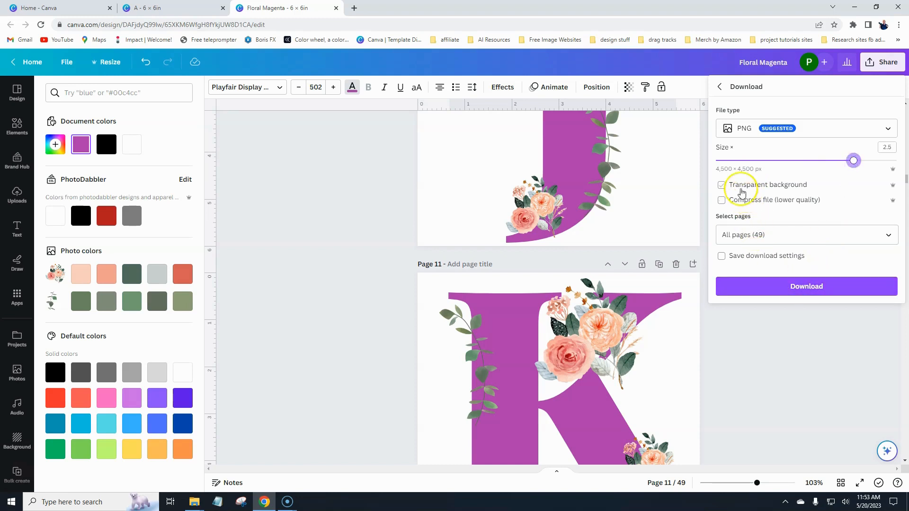
pyautogui.click(806, 289)
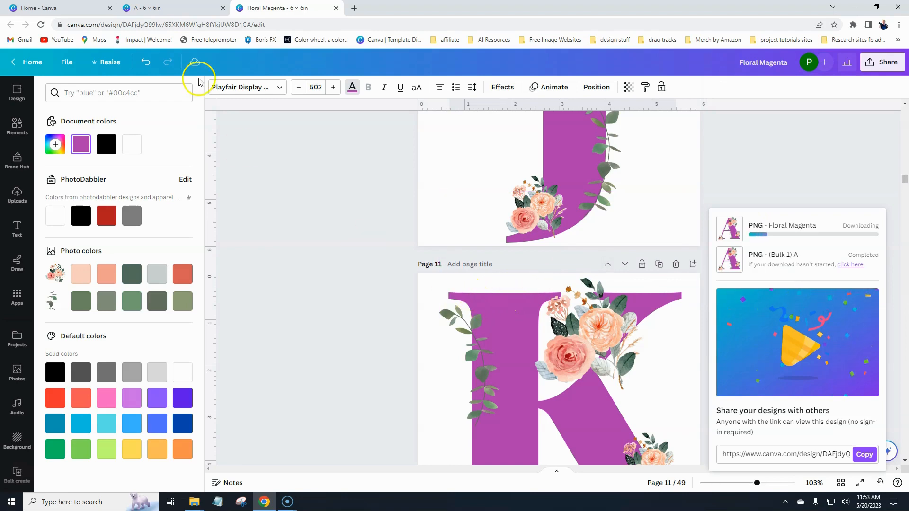
pyautogui.click(194, 502)
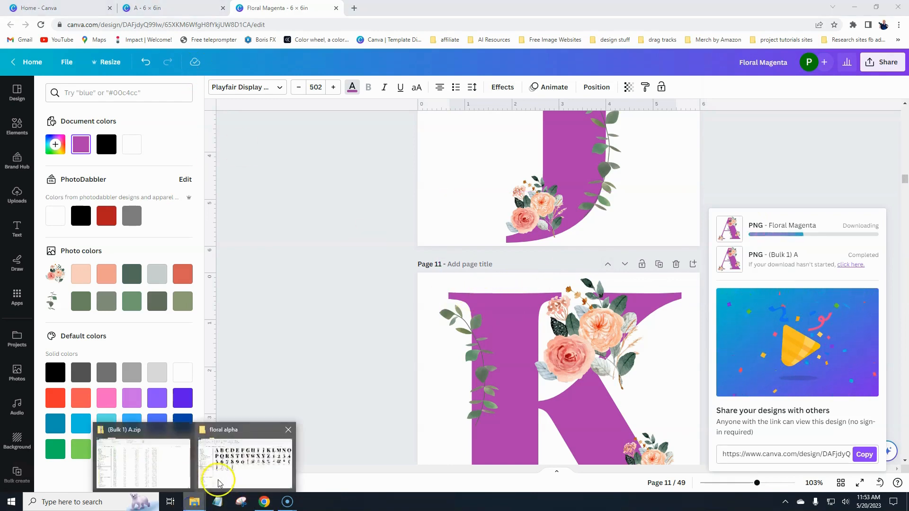
# Review the black floral letters from 1.png in Photos, confirming 4500 × 4500 px at 750 dpi.
pyautogui.click(217, 483)
pyautogui.click(177, 136)
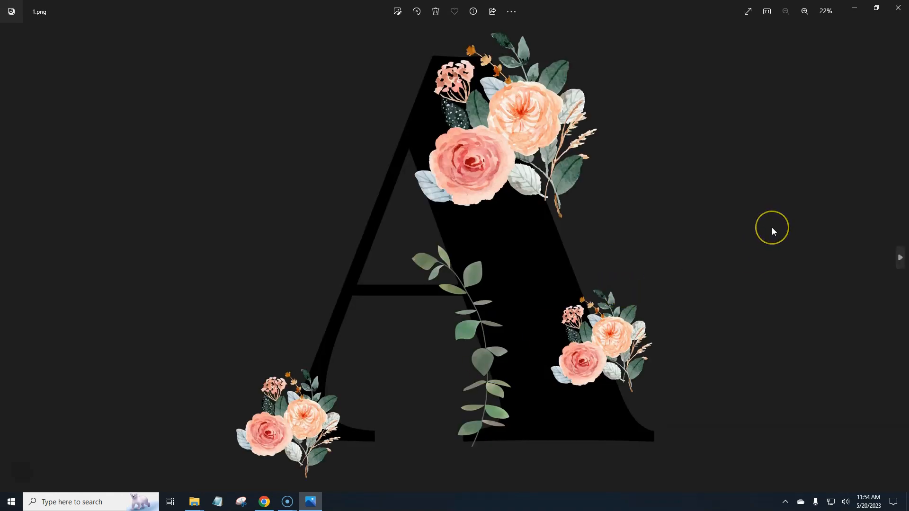
pyautogui.press('Right')
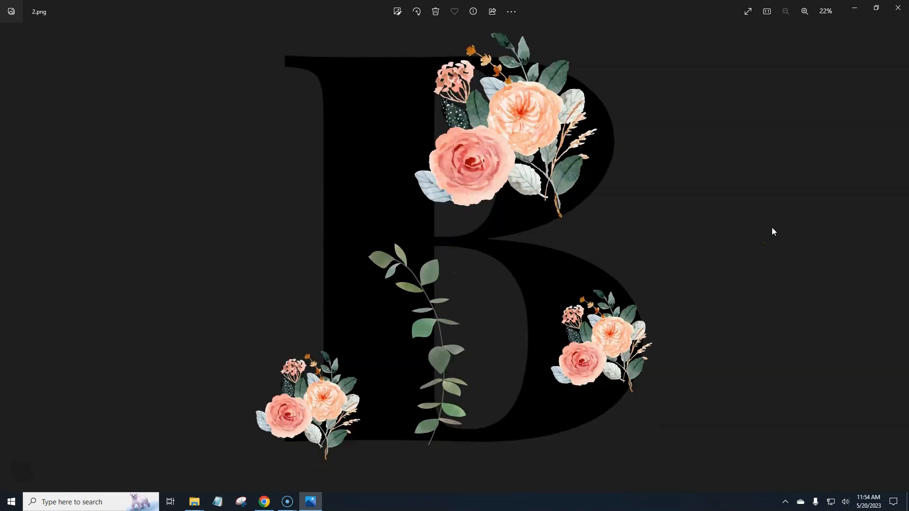
pyautogui.press('Right')
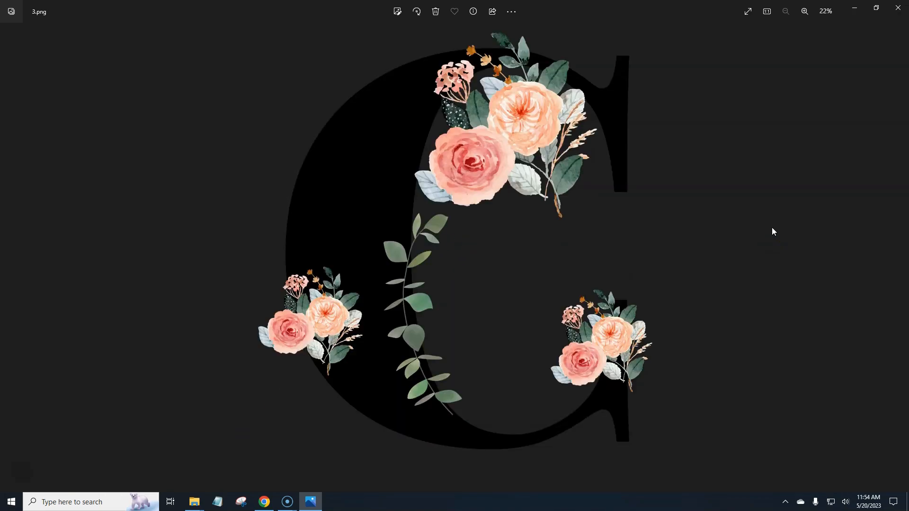
pyautogui.press('Right')
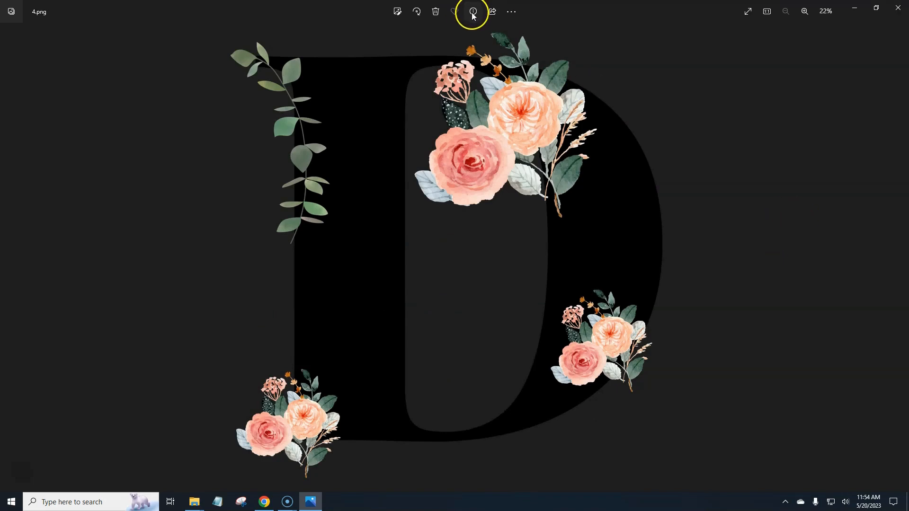
pyautogui.hotkey('alt', 'Return')
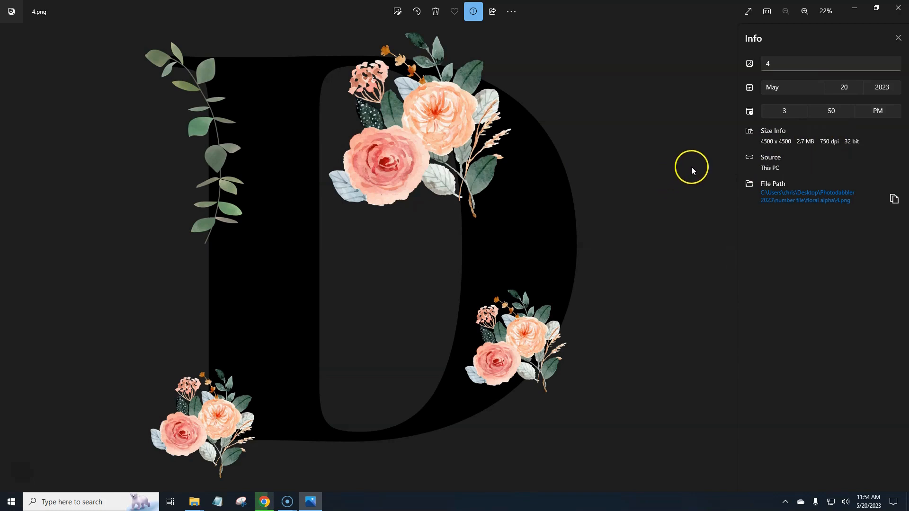
pyautogui.press('Right')
pyautogui.press('Right')
pyautogui.press('Right')
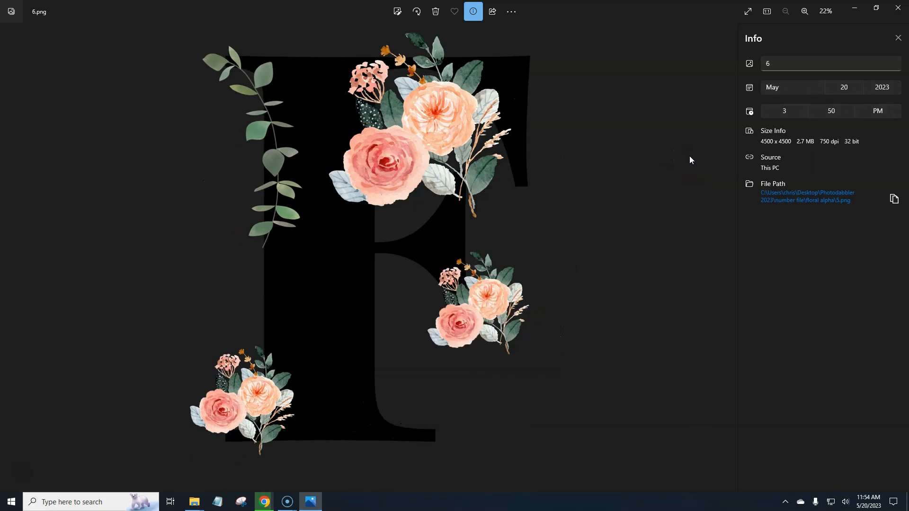
pyautogui.press('Right')
pyautogui.press('Right')
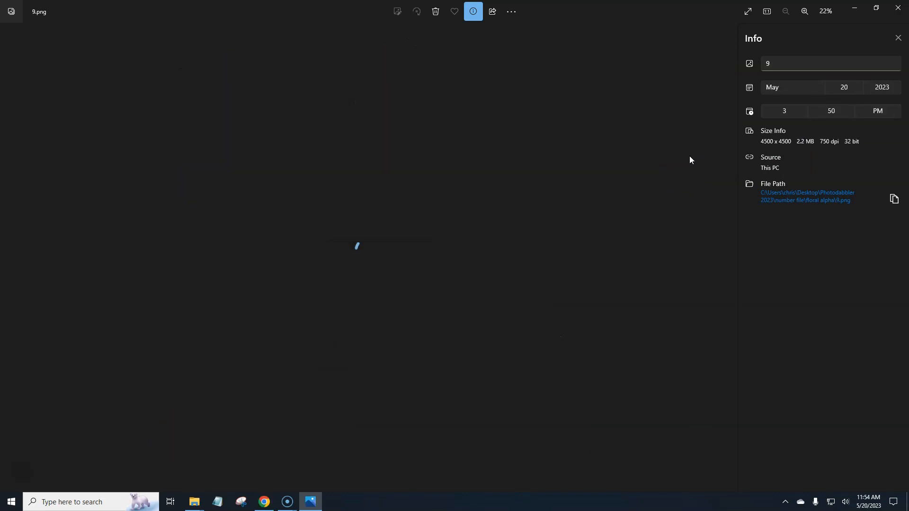
pyautogui.click(862, 10)
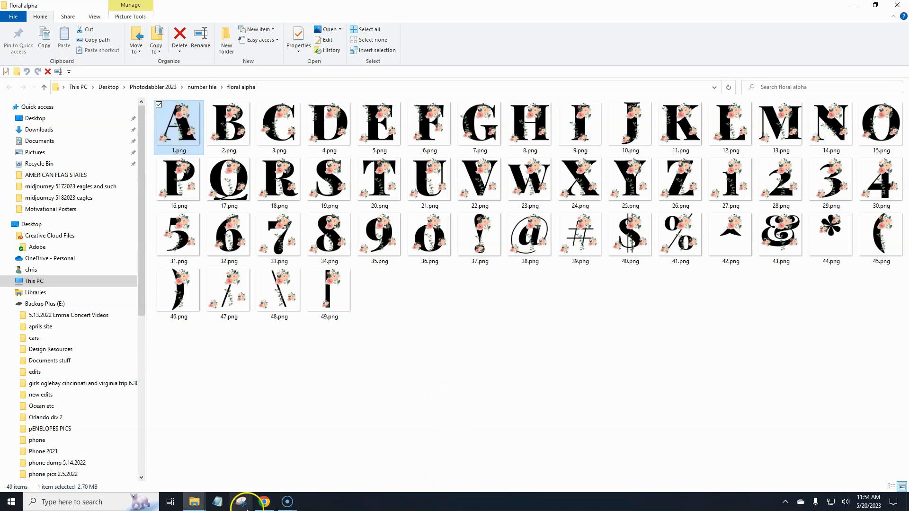
# Extract Floral Magenta.zip with the floral alpha folder as the destination.
pyautogui.click(264, 502)
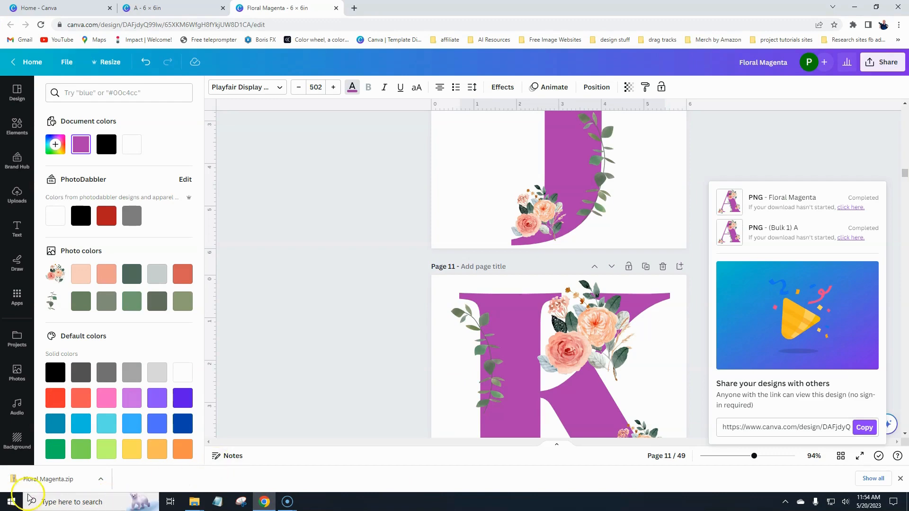
pyautogui.click(41, 483)
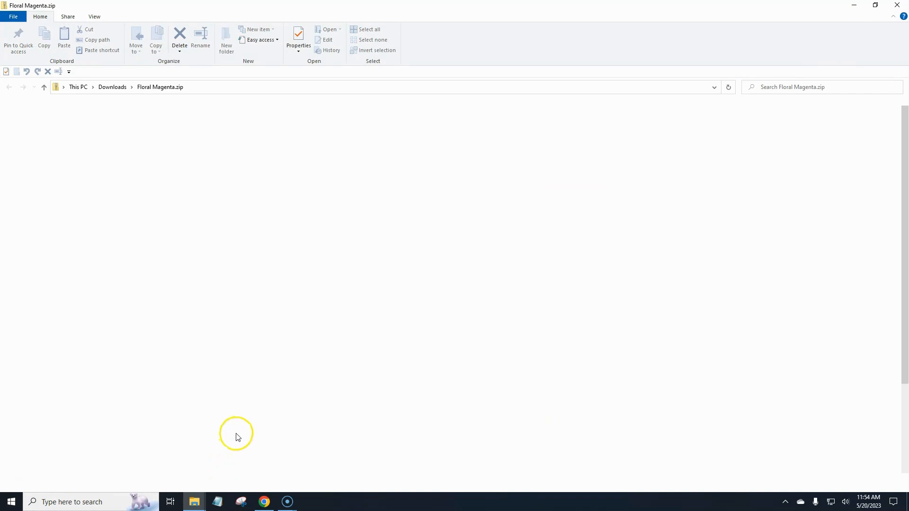
pyautogui.click(458, 39)
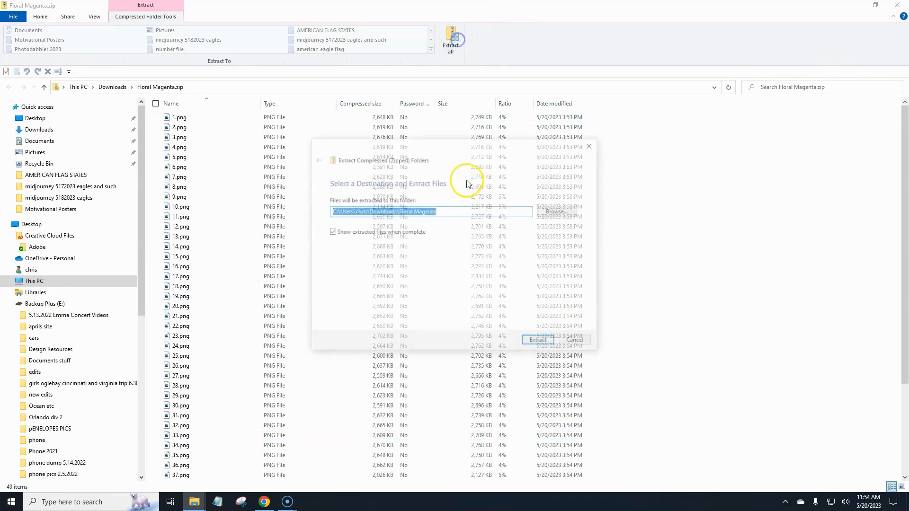
pyautogui.click(570, 209)
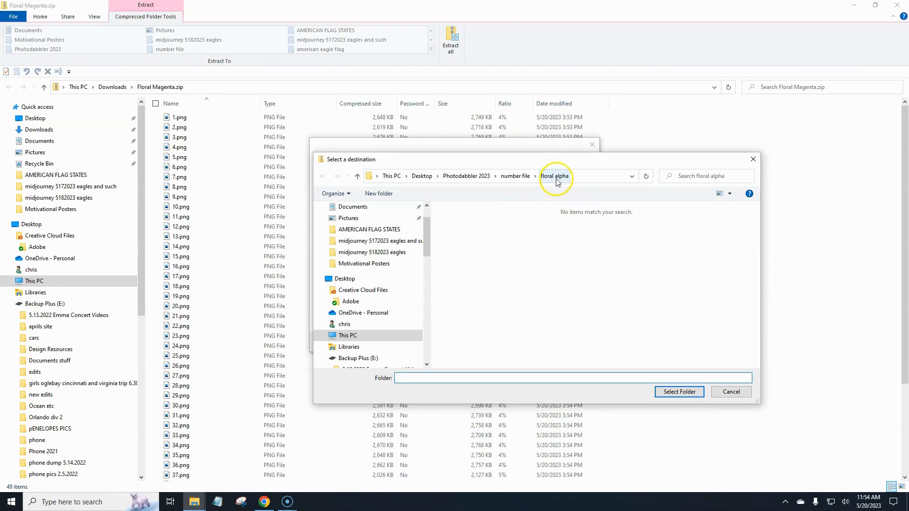
pyautogui.click(557, 176)
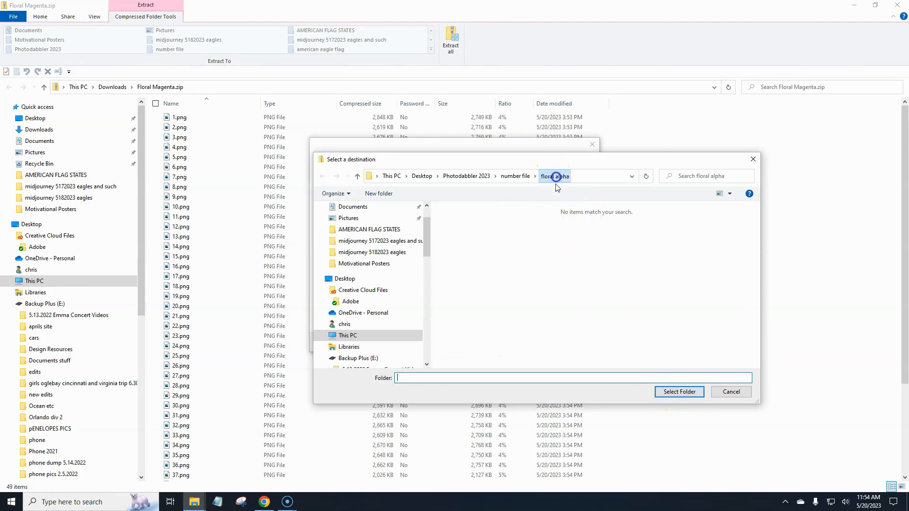
pyautogui.click(680, 392)
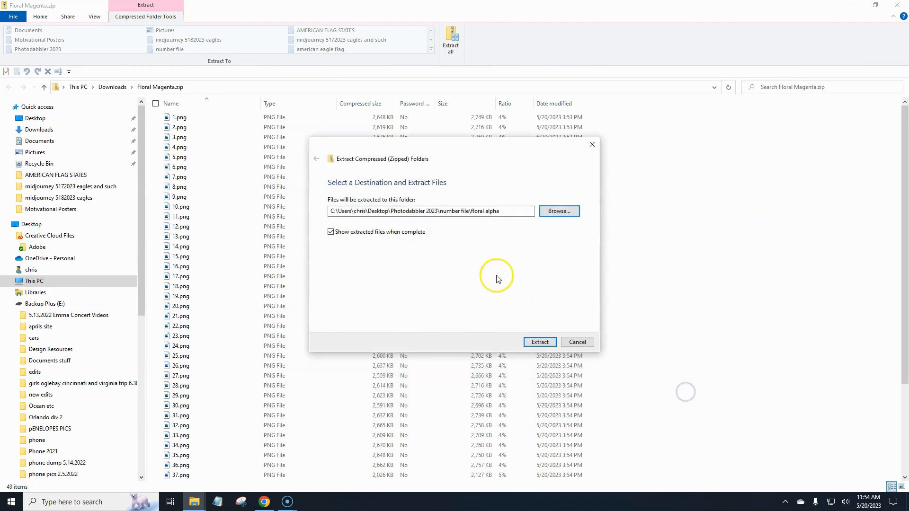
pyautogui.click(538, 345)
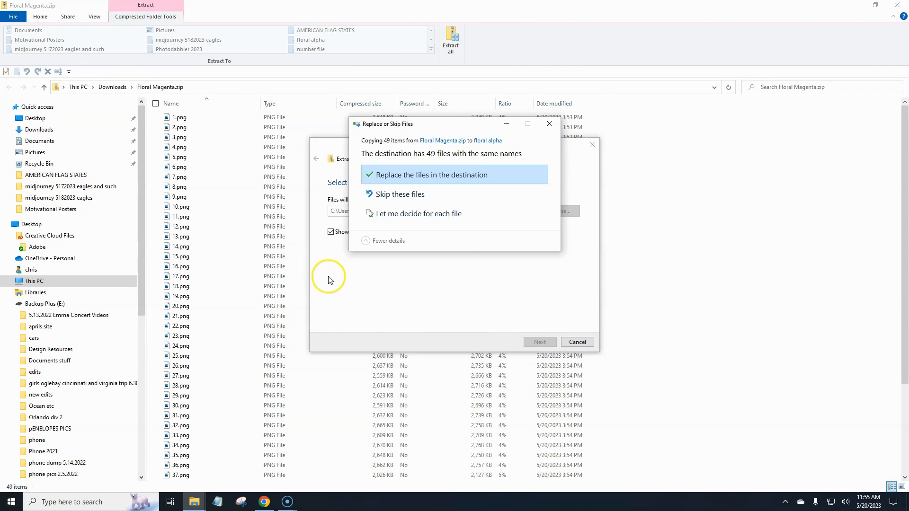
# Dismiss the replace-or-skip prompt and close the floral alpha folder window.
pyautogui.click(550, 125)
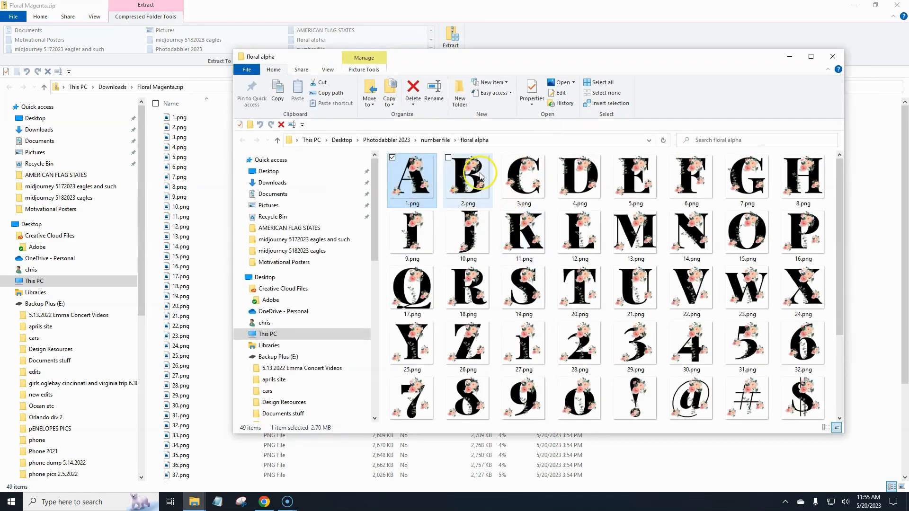
pyautogui.click(468, 141)
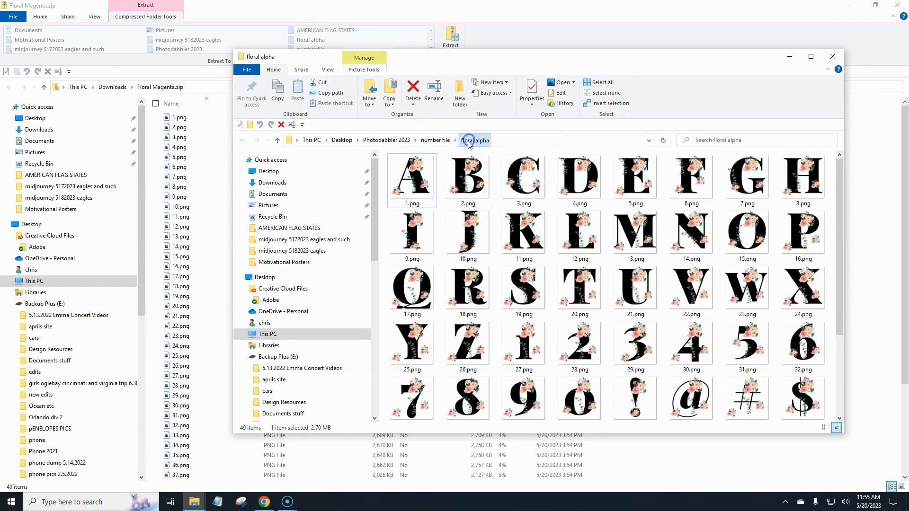
pyautogui.click(833, 57)
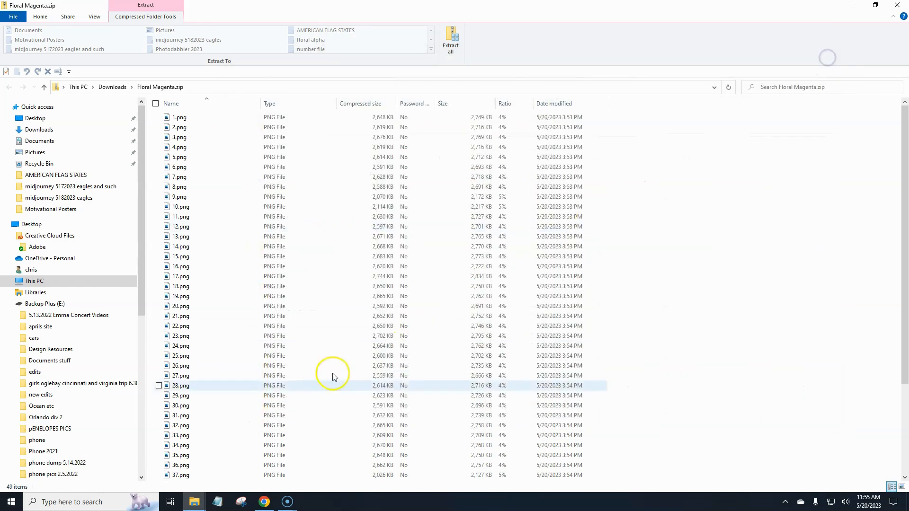
# Extract the 49 zip PNGs into a new 'magenta' folder inside floral alpha, then close that window.
pyautogui.click(452, 40)
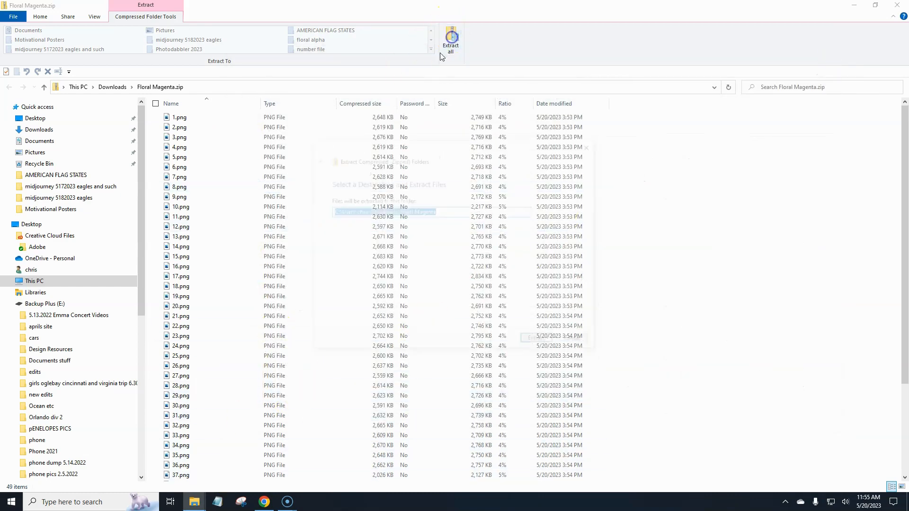
pyautogui.click(555, 210)
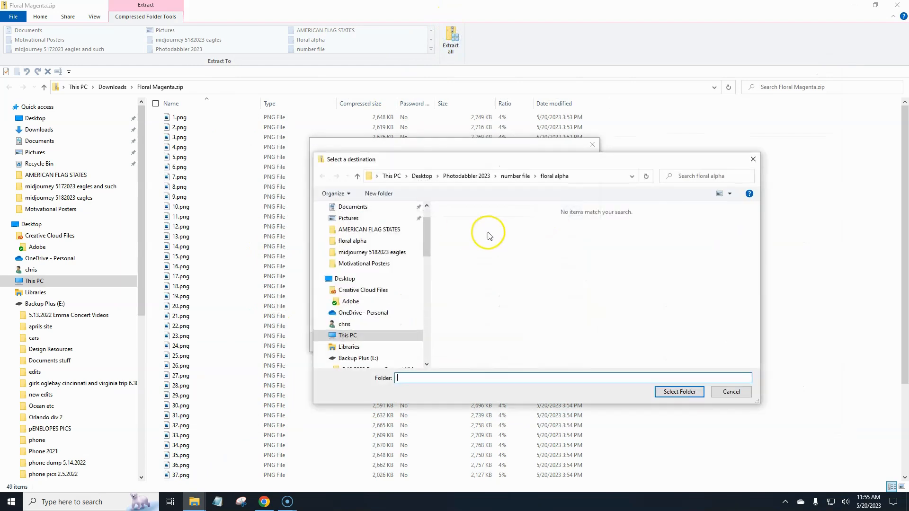
pyautogui.click(551, 177)
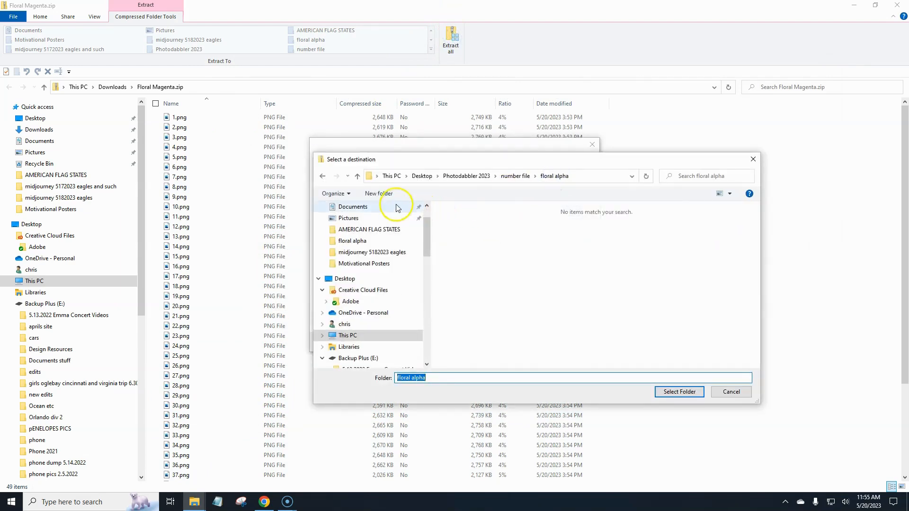
pyautogui.click(379, 193)
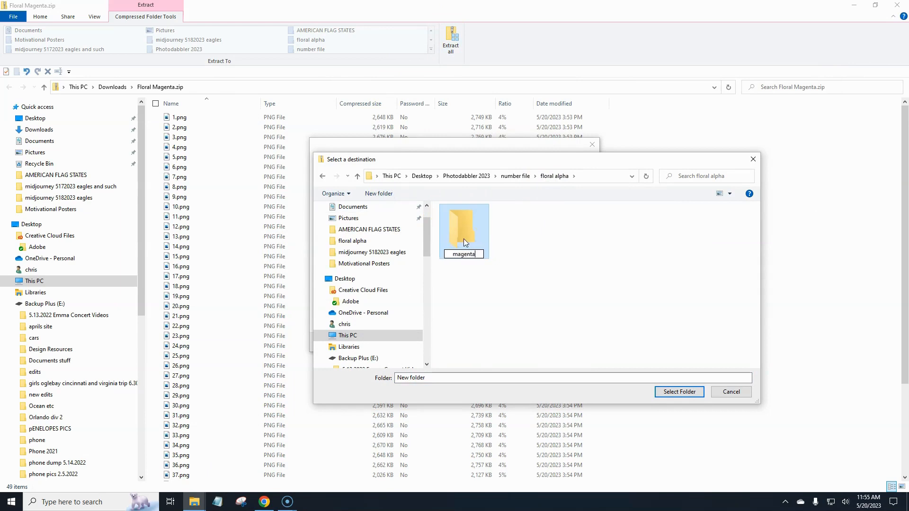
pyautogui.press('Return')
pyautogui.doubleClick(460, 251)
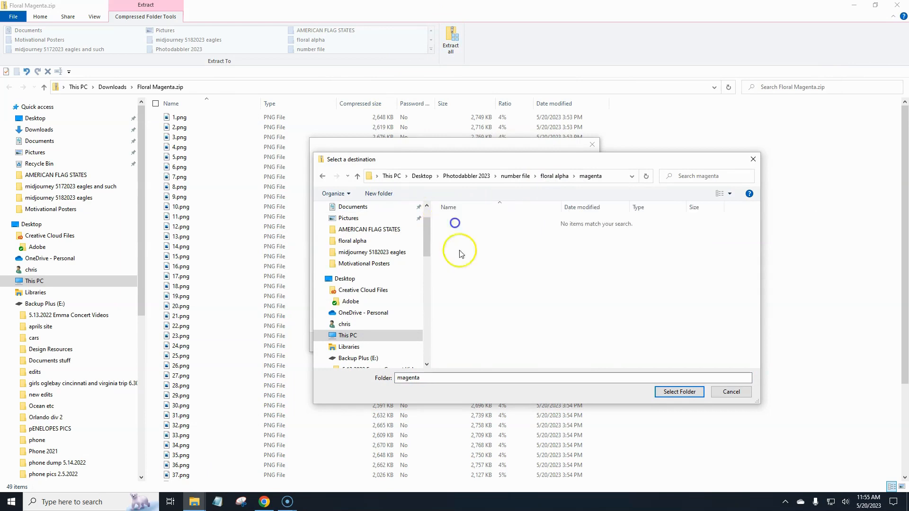
pyautogui.click(680, 392)
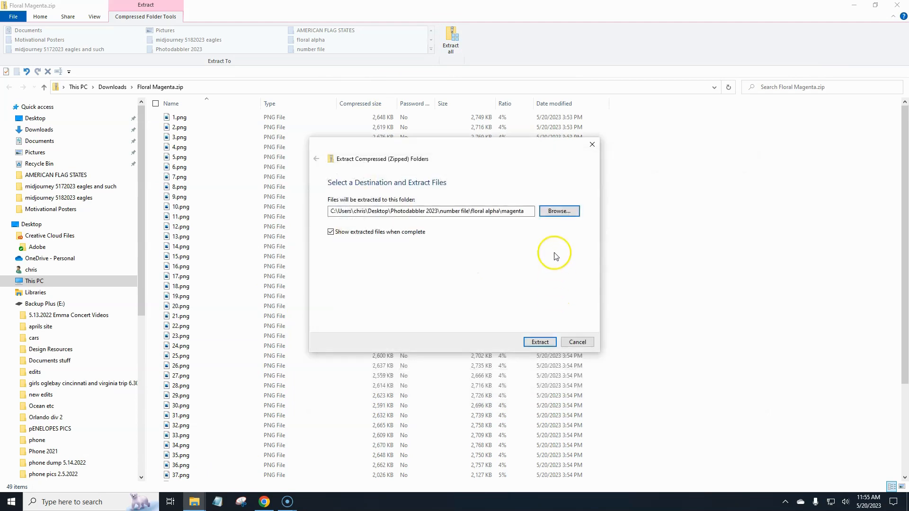
pyautogui.click(538, 342)
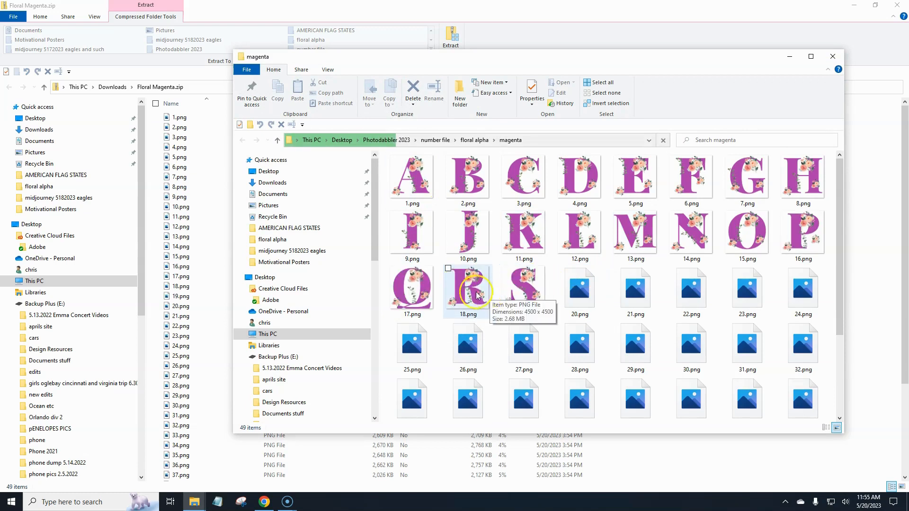
pyautogui.scroll(-2, 568, 303)
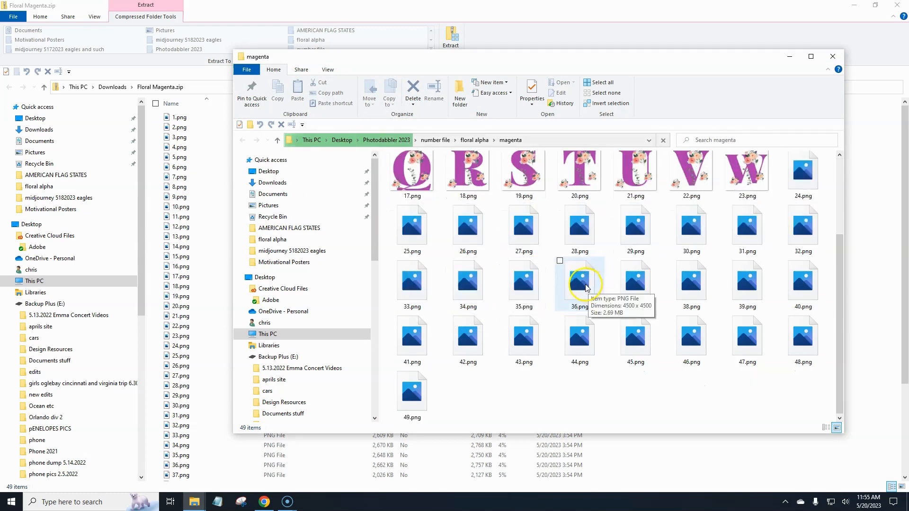
pyautogui.click(833, 57)
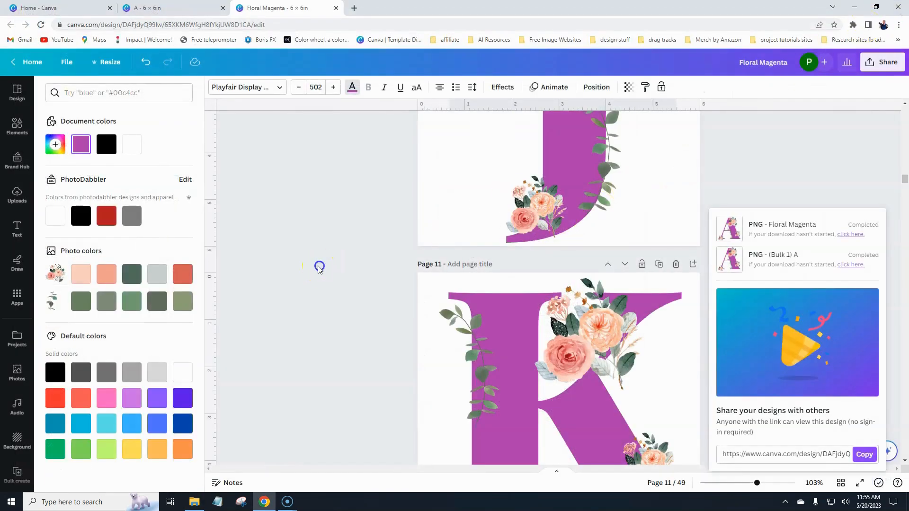
# Go to the Canva home page and check the custom size measurement units.
pyautogui.click(320, 266)
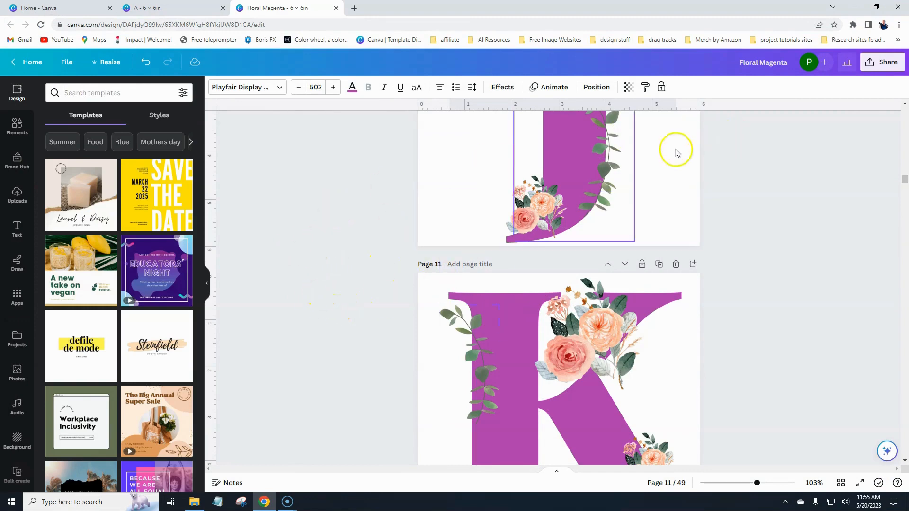
pyautogui.click(52, 6)
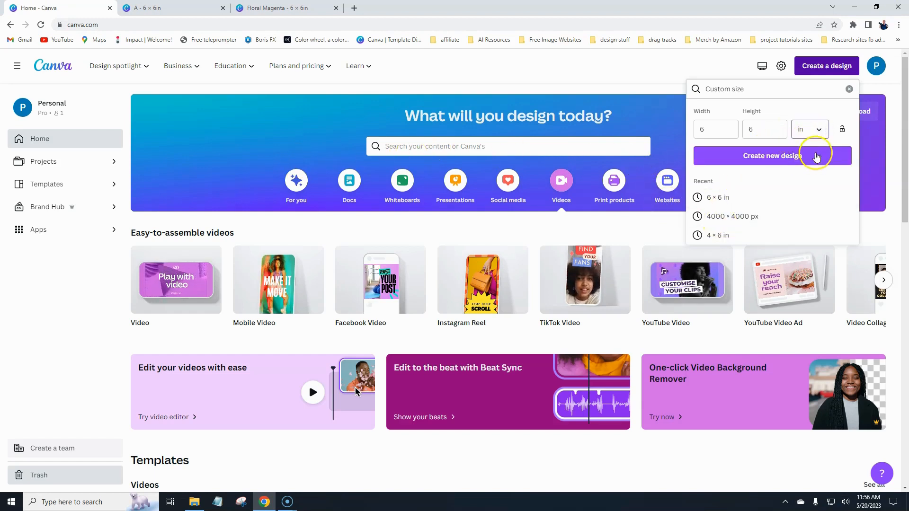
pyautogui.click(819, 131)
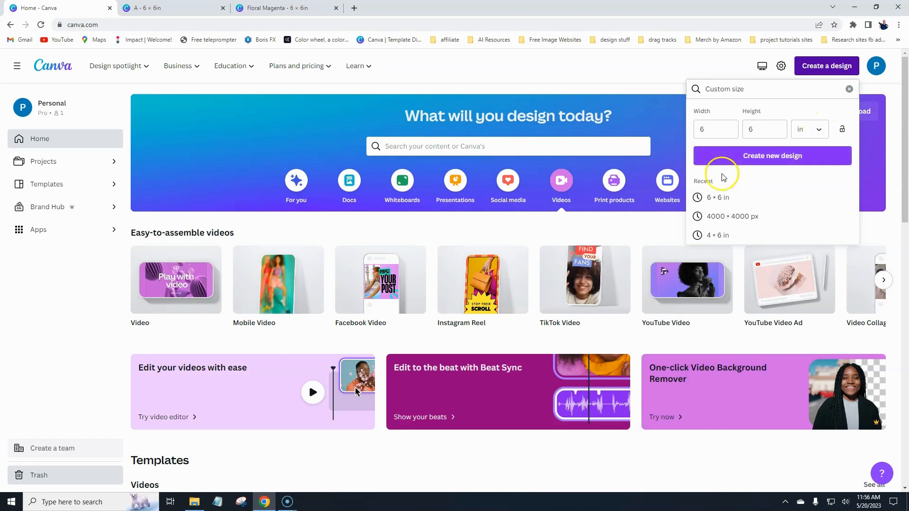
pyautogui.click(639, 64)
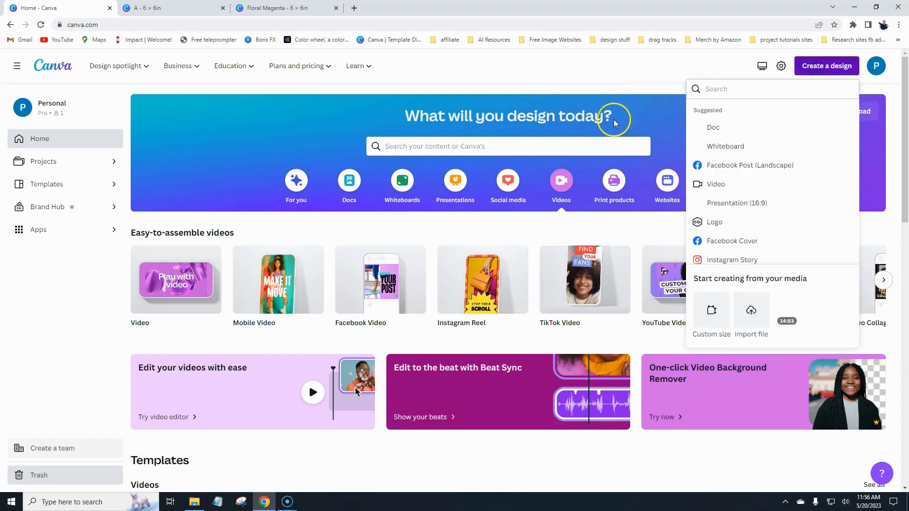
# Create a custom-size design 14 wide by 18 in tall.
pyautogui.click(712, 310)
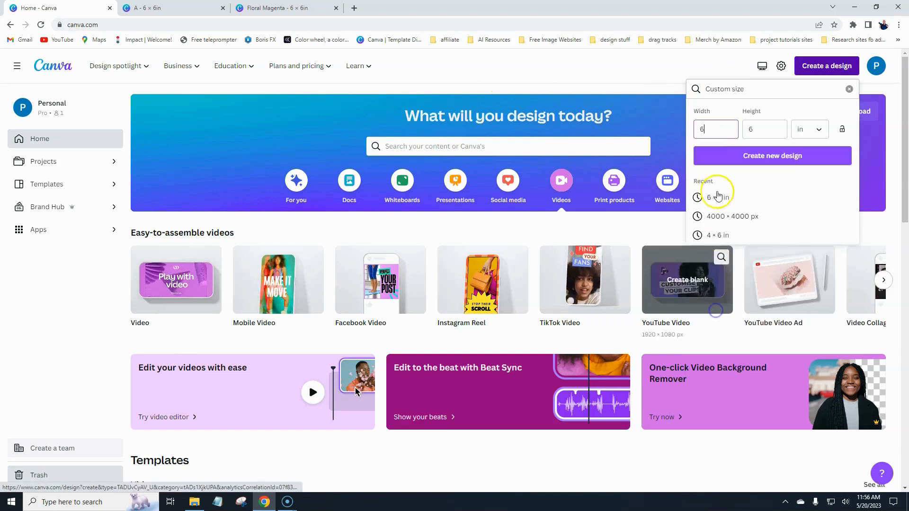
pyautogui.click(712, 129)
pyautogui.moveTo(711, 129); pyautogui.dragTo(697, 129)
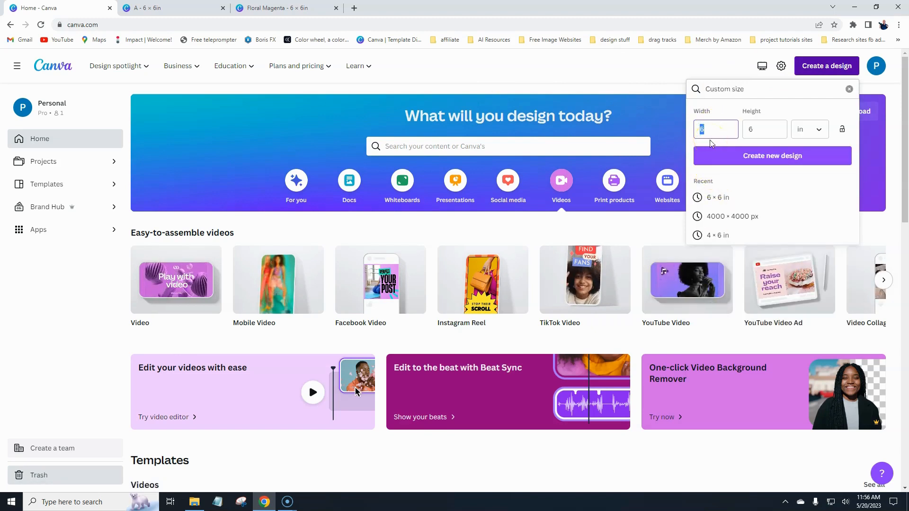
pyautogui.write('12')
pyautogui.press('BackSpace')
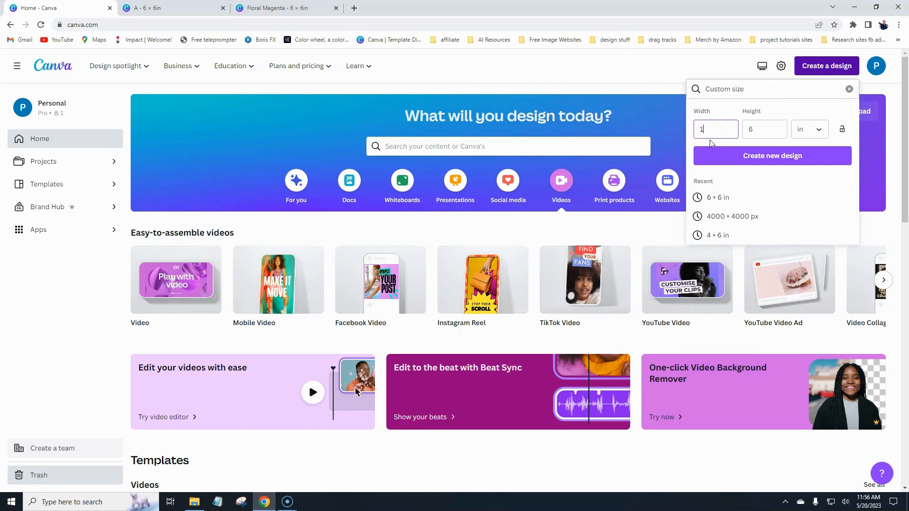
pyautogui.write('4')
pyautogui.press('Tab')
pyautogui.write('18')
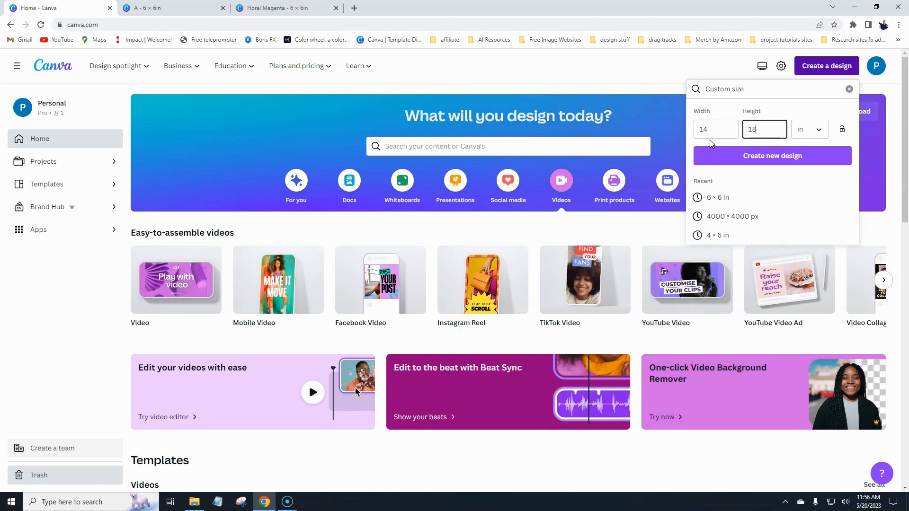
pyautogui.click(775, 158)
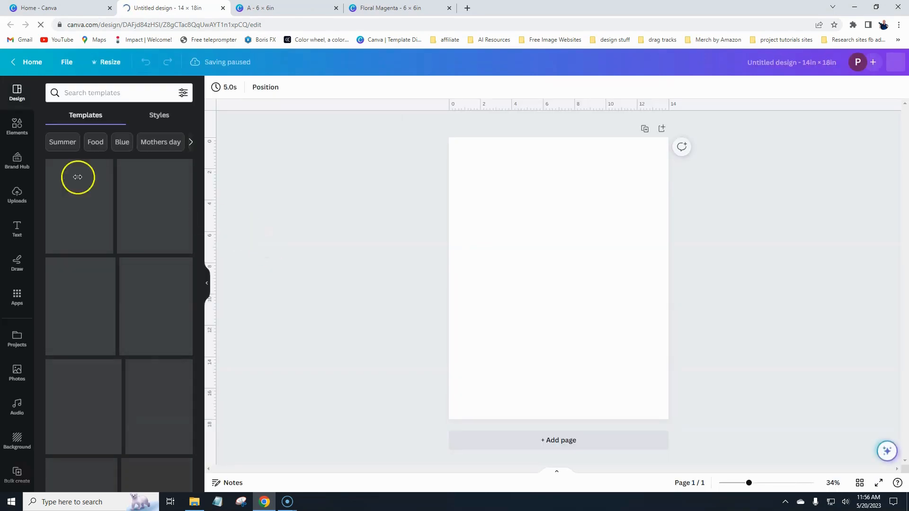
# Upload 13.png (M), 15.png (O) and 44.png (flower) from floral alpha\magenta.
pyautogui.click(14, 194)
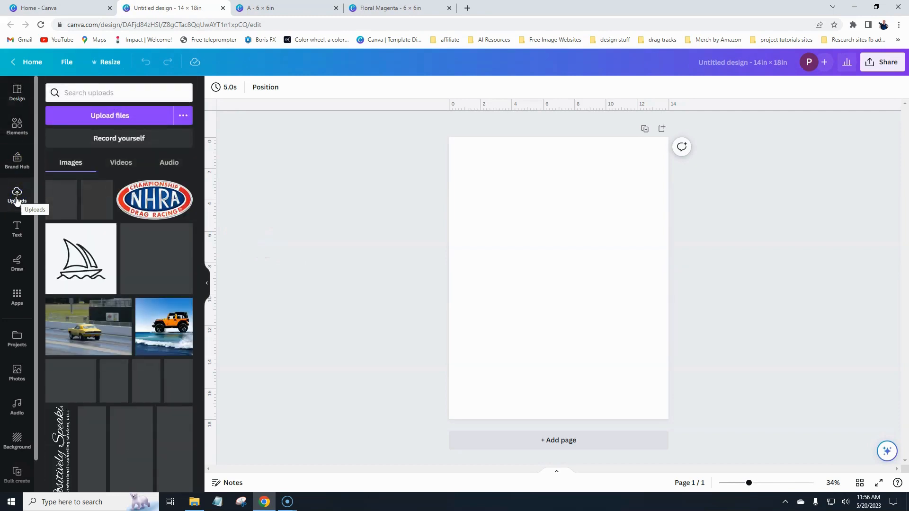
pyautogui.click(103, 117)
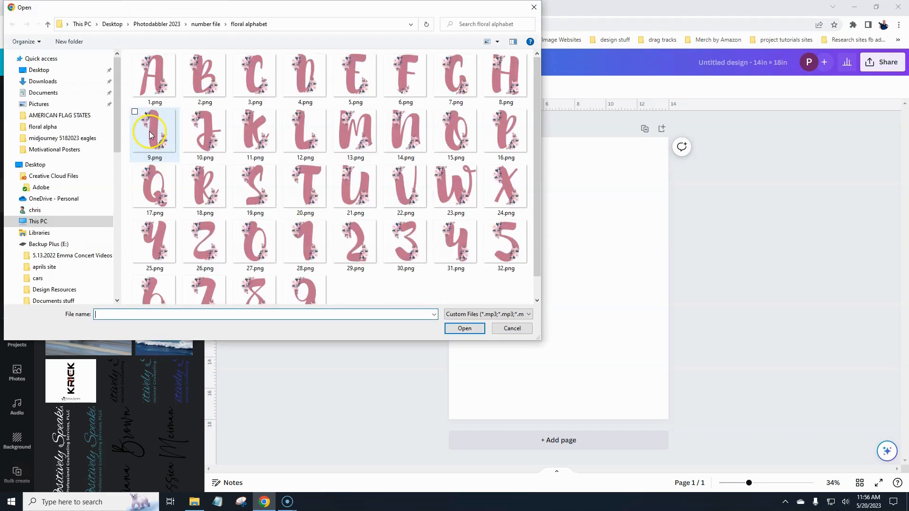
pyautogui.click(211, 28)
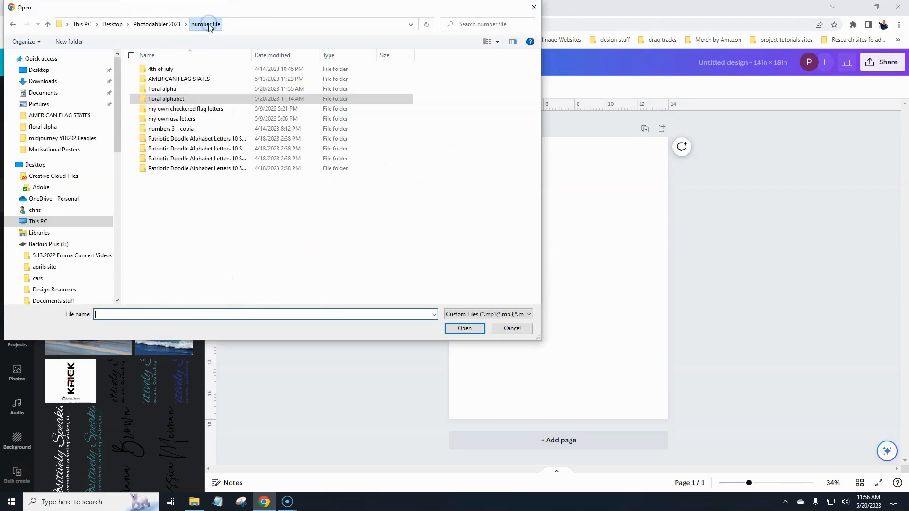
pyautogui.doubleClick(161, 89)
pyautogui.doubleClick(164, 91)
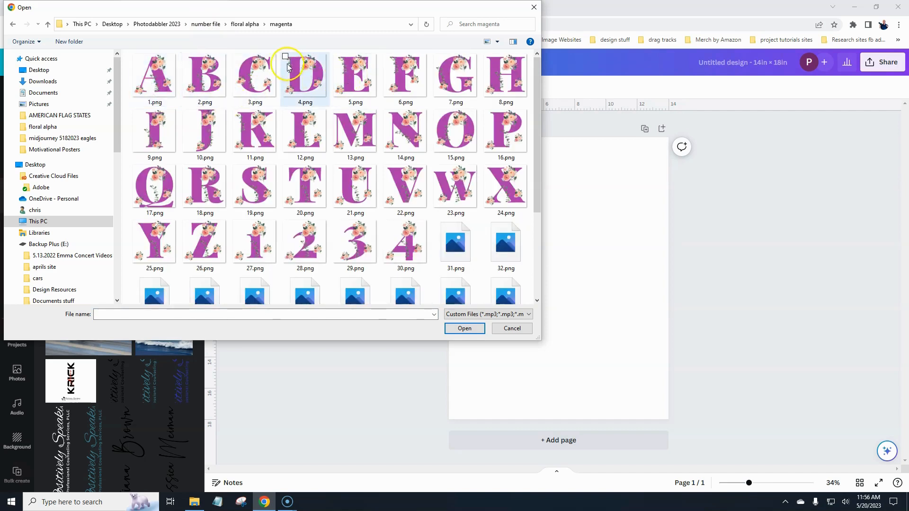
pyautogui.click(349, 116)
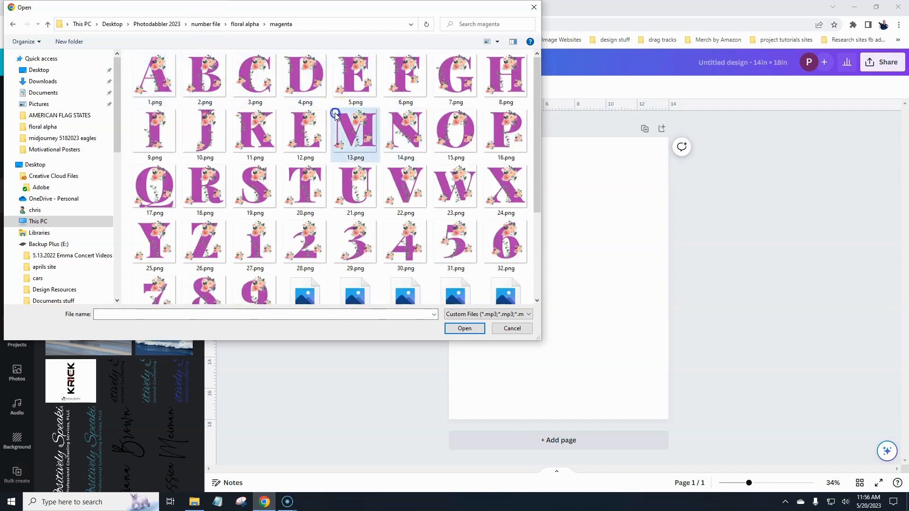
pyautogui.click(436, 114)
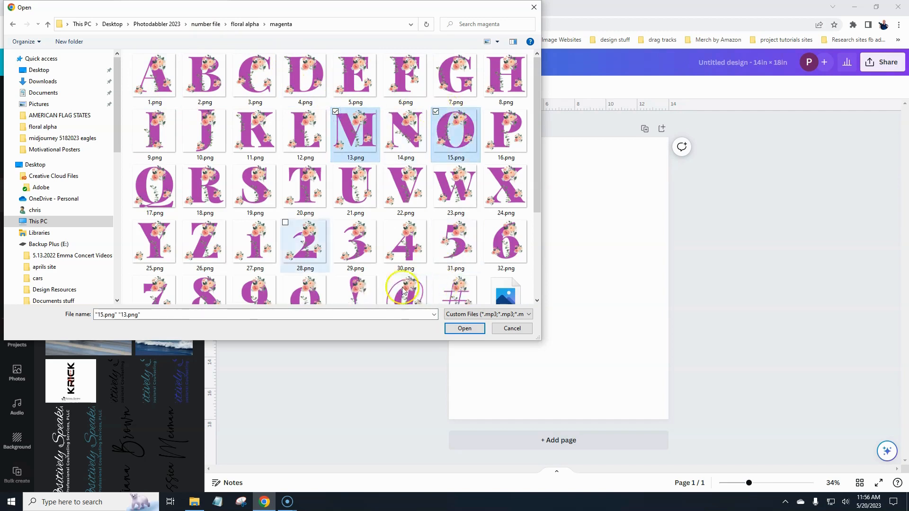
pyautogui.scroll(-3, 436, 221)
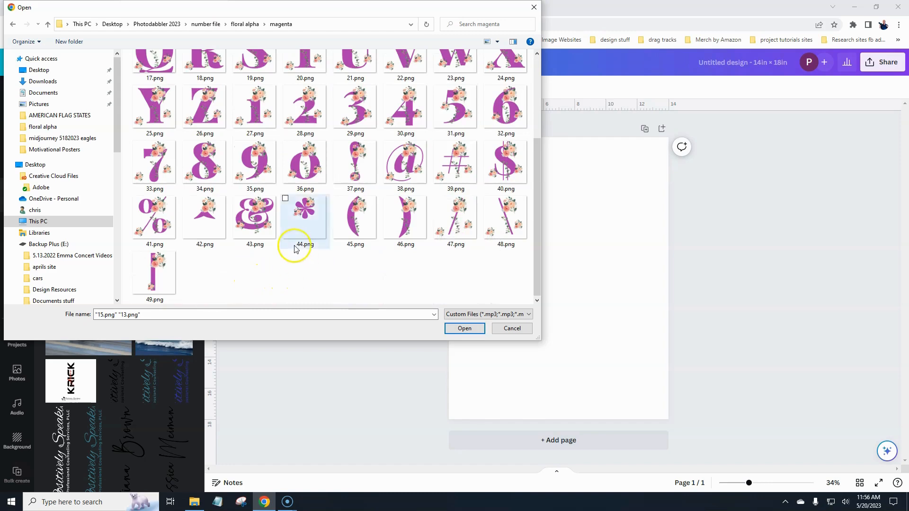
pyautogui.click(285, 198)
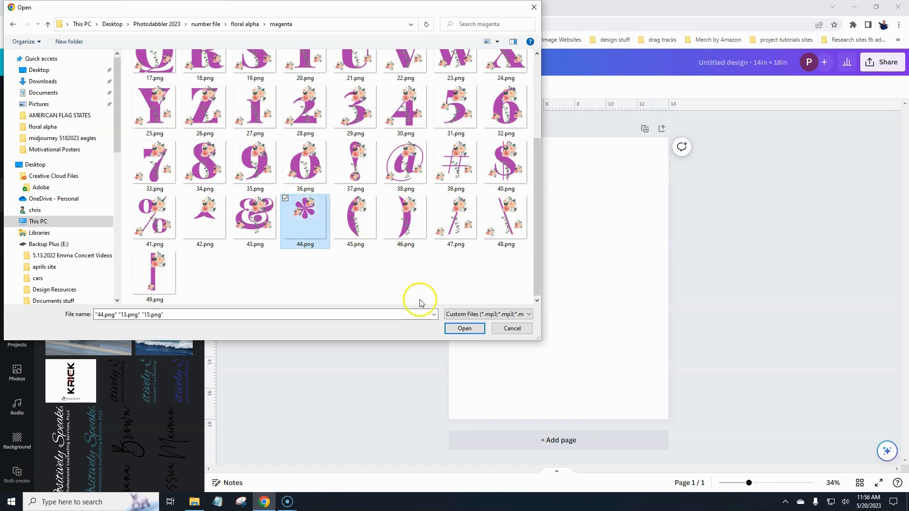
pyautogui.click(467, 330)
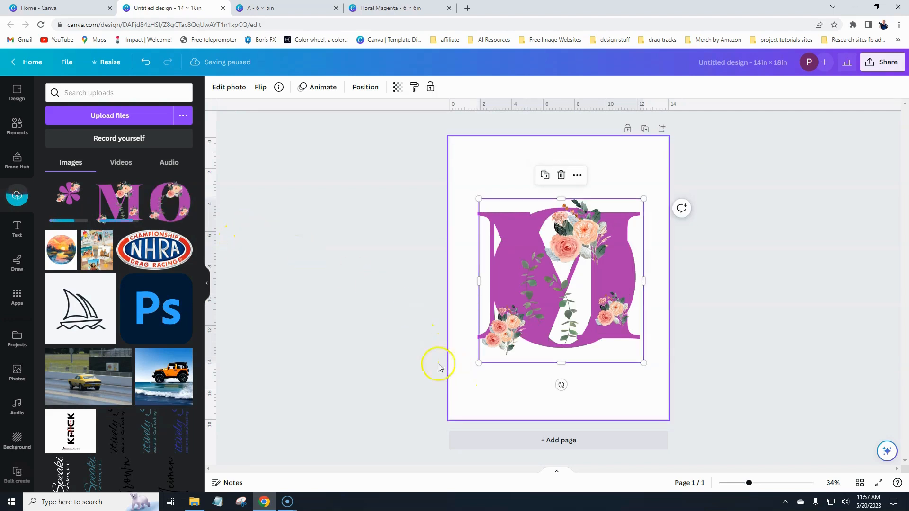
# Shrink the M and O images together, then separate them on the page.
pyautogui.click(351, 317)
pyautogui.moveTo(397, 199); pyautogui.dragTo(725, 377)
pyautogui.moveTo(627, 343); pyautogui.dragTo(577, 297)
pyautogui.click(453, 293)
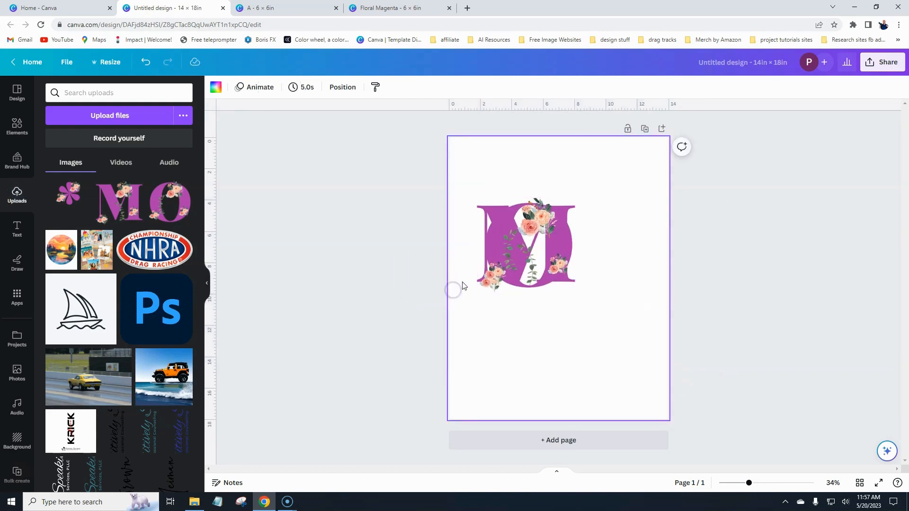
pyautogui.click(502, 265)
pyautogui.moveTo(581, 263); pyautogui.dragTo(645, 264)
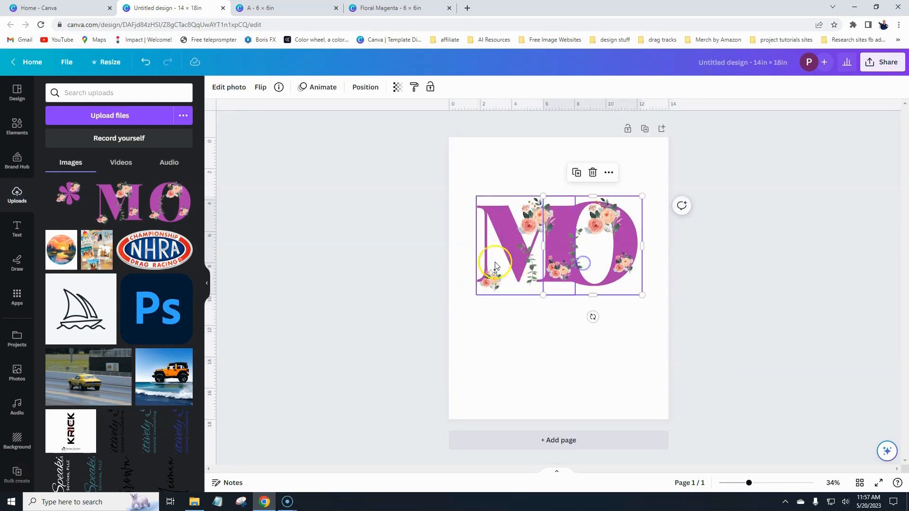
pyautogui.moveTo(493, 258); pyautogui.dragTo(477, 232)
pyautogui.moveTo(590, 269); pyautogui.dragTo(578, 292)
# Duplicate the M and arrange M–O–M diagonally from top left to bottom right.
pyautogui.click(481, 234)
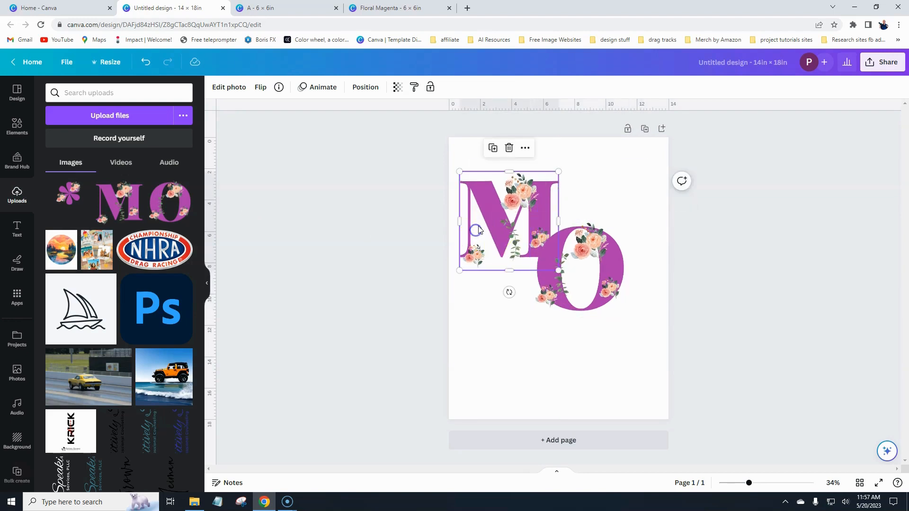
pyautogui.click(494, 151)
pyautogui.moveTo(583, 337); pyautogui.dragTo(645, 407)
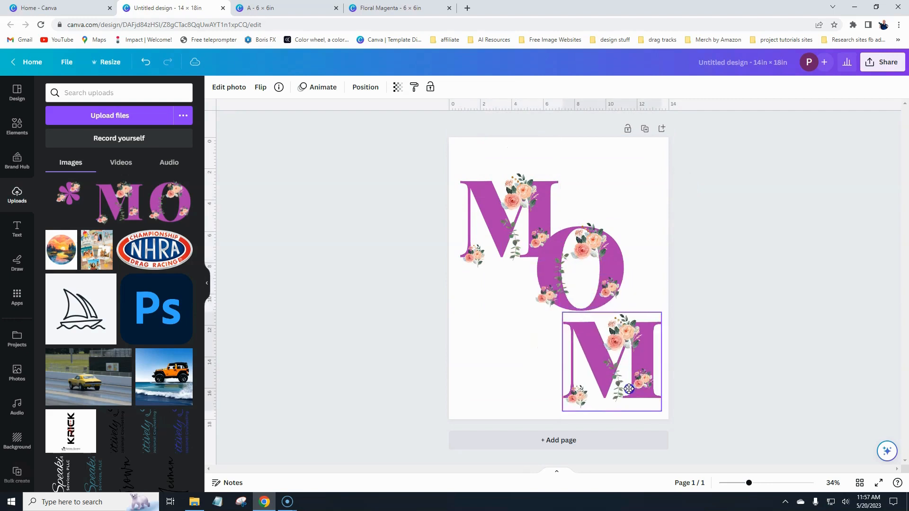
pyautogui.moveTo(550, 283); pyautogui.dragTo(526, 293)
pyautogui.moveTo(479, 198); pyautogui.dragTo(472, 163)
pyautogui.moveTo(538, 264)
pyautogui.mouseDown()
pyautogui.moveTo(538, 251)
pyautogui.moveTo(541, 261)
pyautogui.mouseUp()
pyautogui.moveTo(588, 352); pyautogui.dragTo(600, 376)
pyautogui.click(396, 354)
pyautogui.click(528, 293)
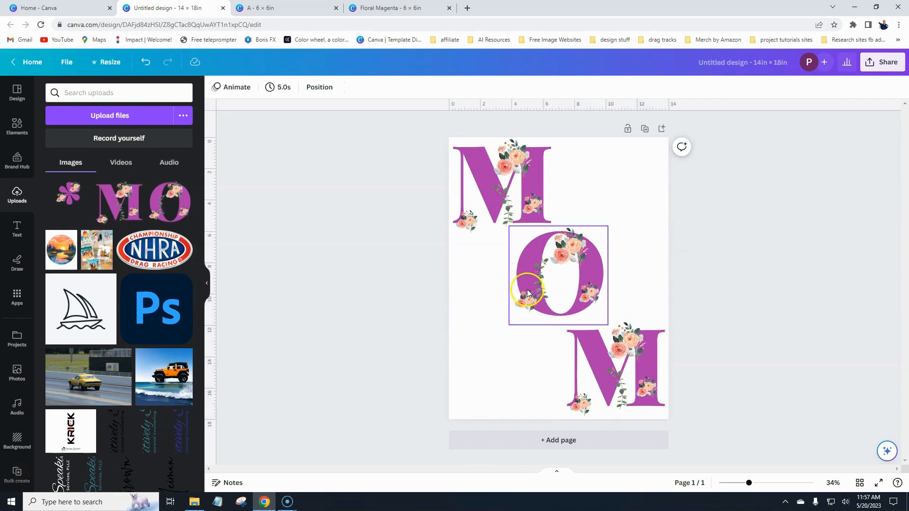
pyautogui.moveTo(535, 288); pyautogui.dragTo(531, 290)
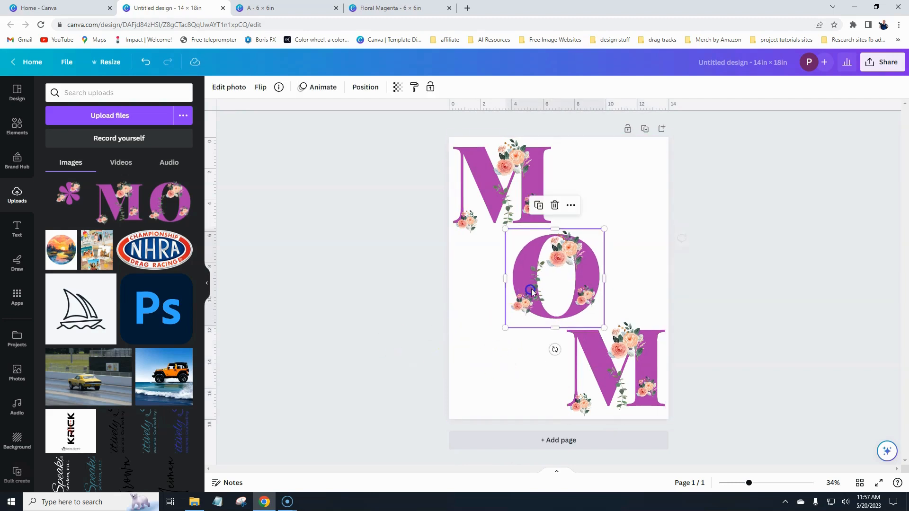
pyautogui.click(402, 303)
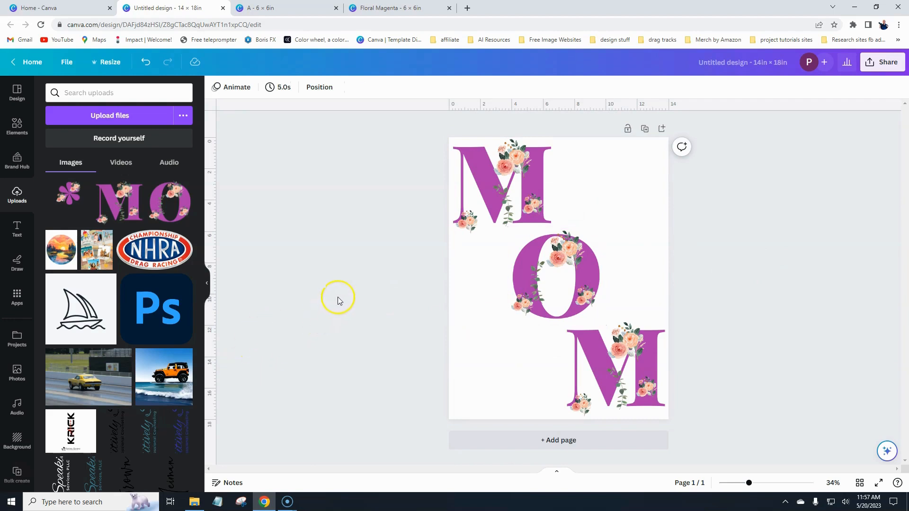
# Glance at the share options, then return to the Floral Magenta design.
pyautogui.click(883, 67)
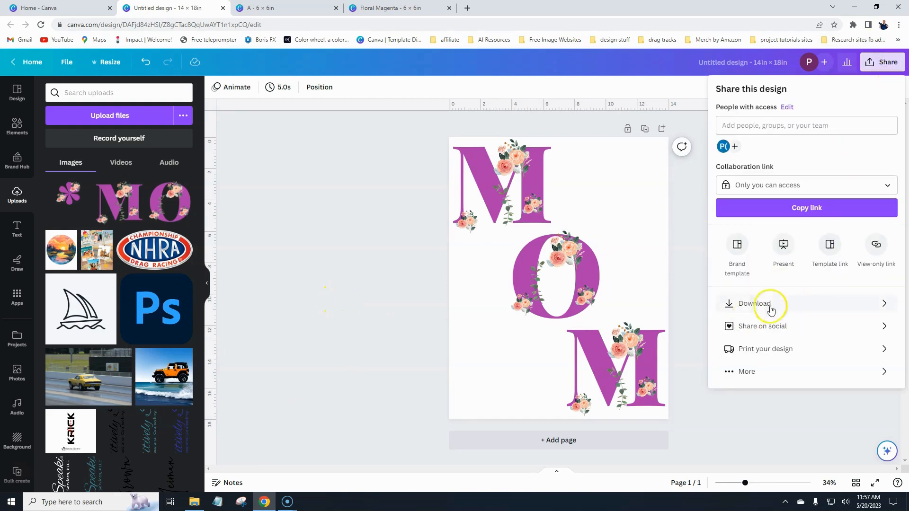
pyautogui.click(401, 284)
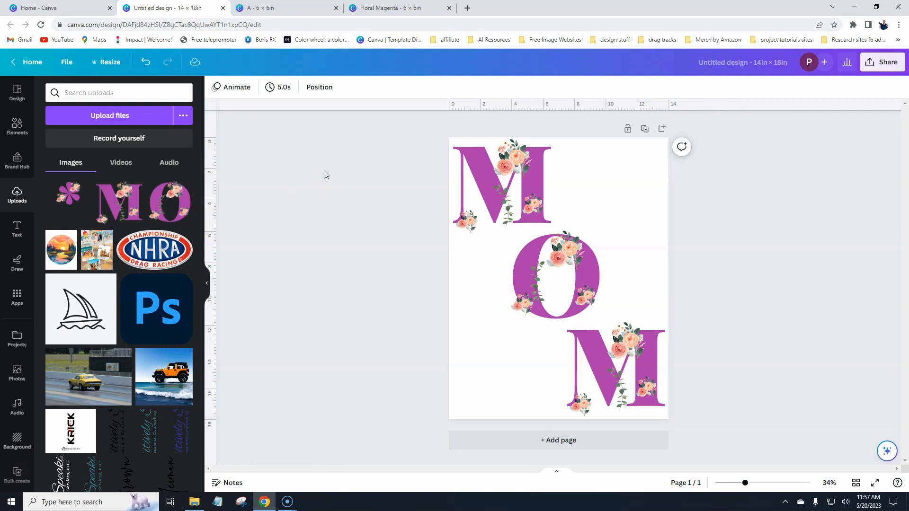
pyautogui.click(397, 8)
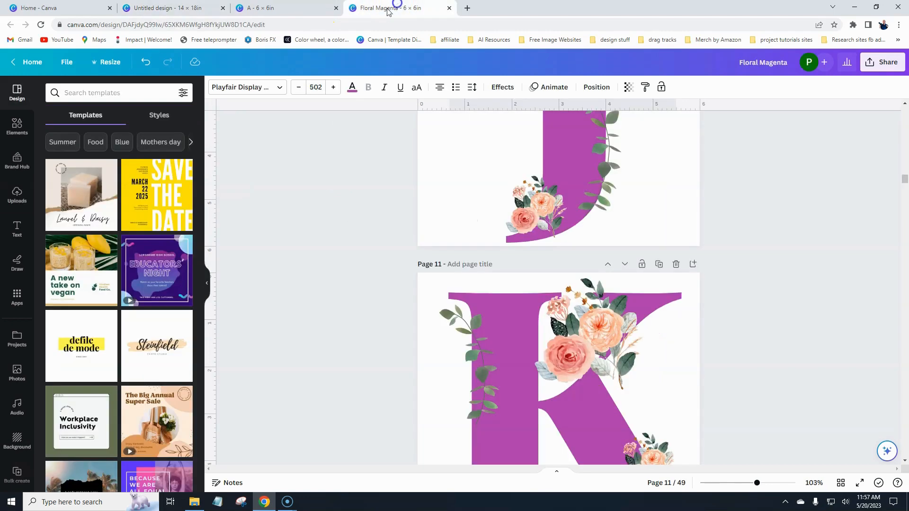
# Add a pink scribble heart from a 'heart' search, shrink it onto the J's bottom curve.
pyautogui.click(535, 204)
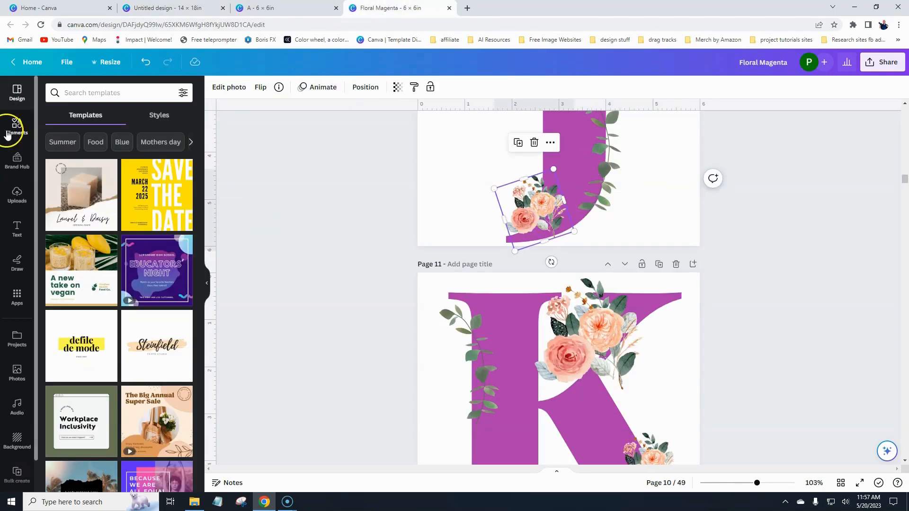
pyautogui.click(16, 129)
pyautogui.click(95, 92)
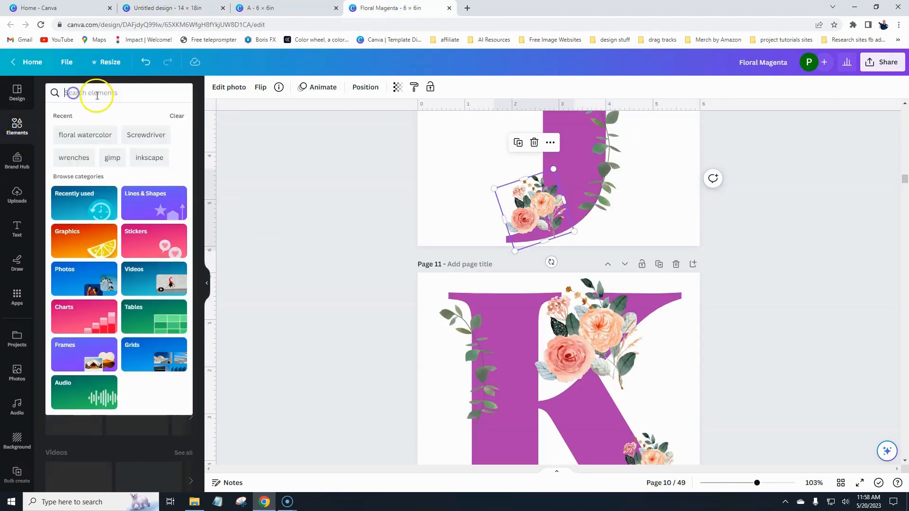
pyautogui.write('heart')
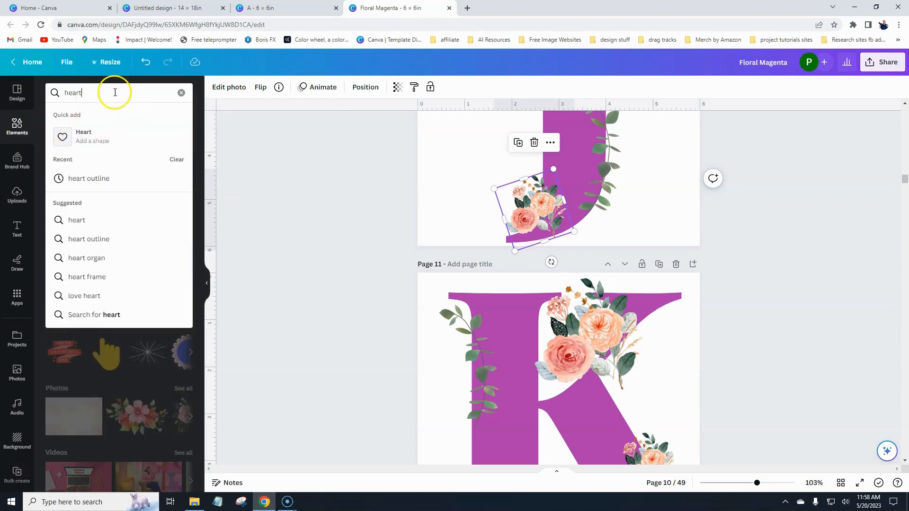
pyautogui.press('Return')
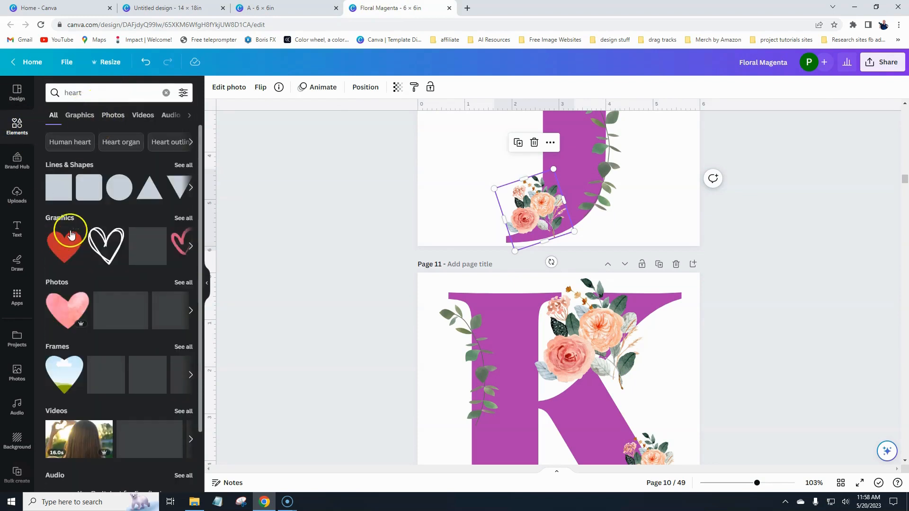
pyautogui.click(183, 219)
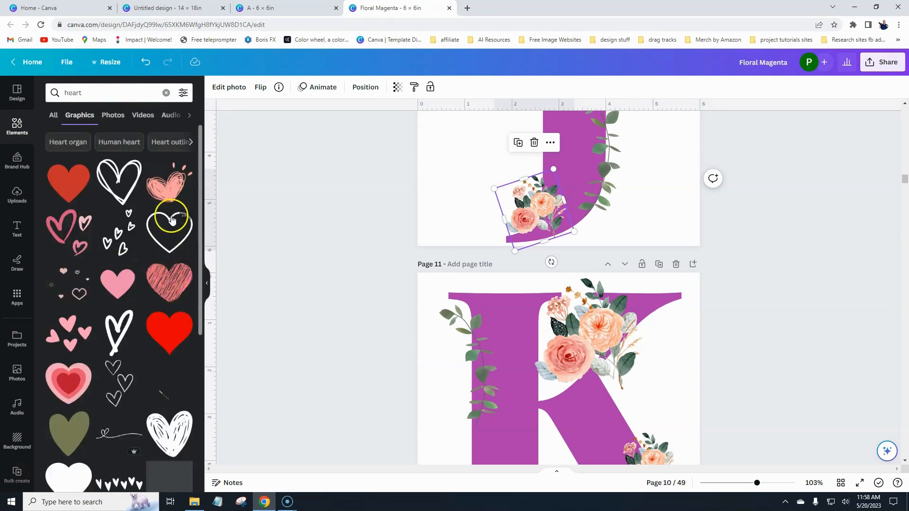
pyautogui.click(188, 205)
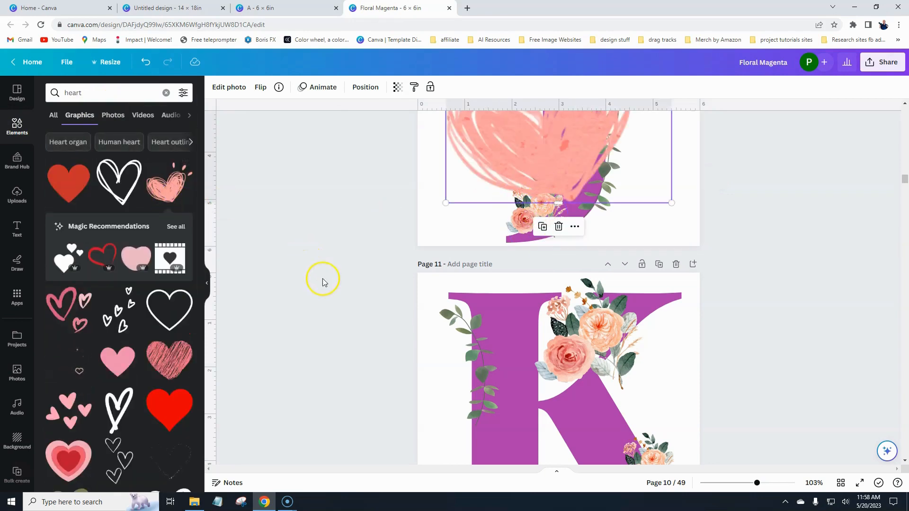
pyautogui.scroll(3, 324, 281)
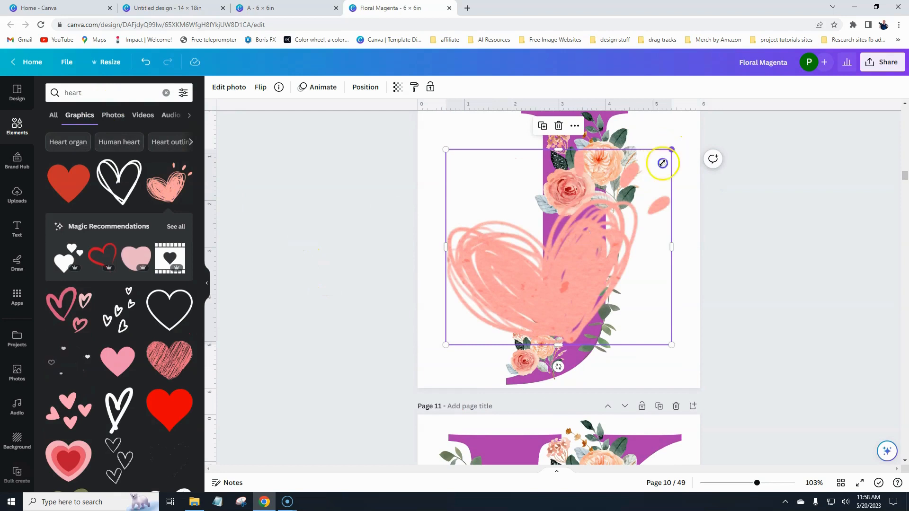
pyautogui.moveTo(663, 164); pyautogui.dragTo(534, 287)
pyautogui.click(549, 338)
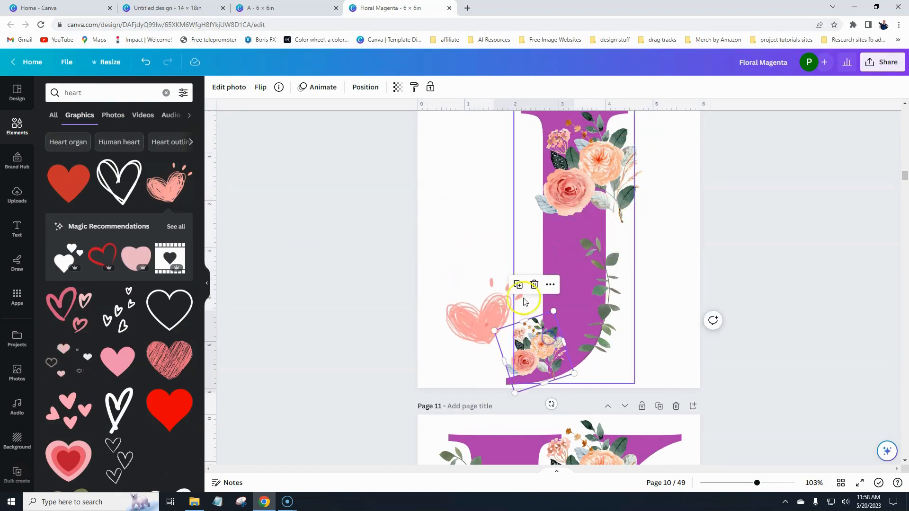
pyautogui.moveTo(473, 321)
pyautogui.mouseDown()
pyautogui.moveTo(527, 361)
pyautogui.moveTo(519, 350)
pyautogui.mouseUp()
pyautogui.click(334, 304)
# Move the leaf branch down-left and tilt it slightly clockwise.
pyautogui.moveTo(606, 305); pyautogui.dragTo(523, 330)
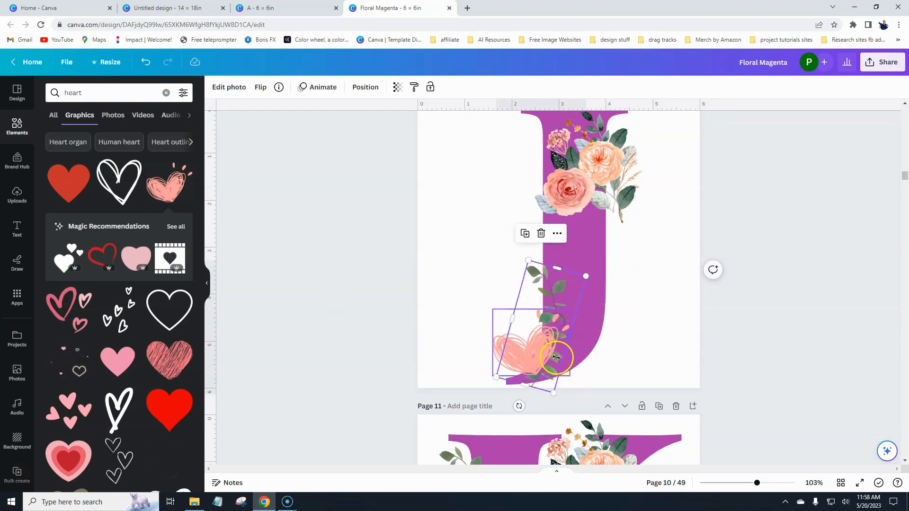
pyautogui.moveTo(519, 406); pyautogui.dragTo(509, 403)
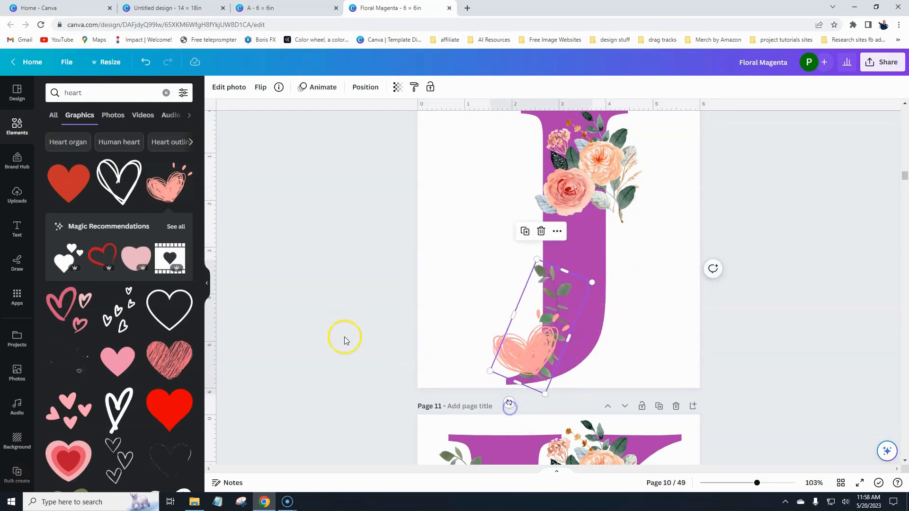
pyautogui.click(344, 340)
# Add a second, smaller scribbled heart on the J's stem.
pyautogui.click(169, 360)
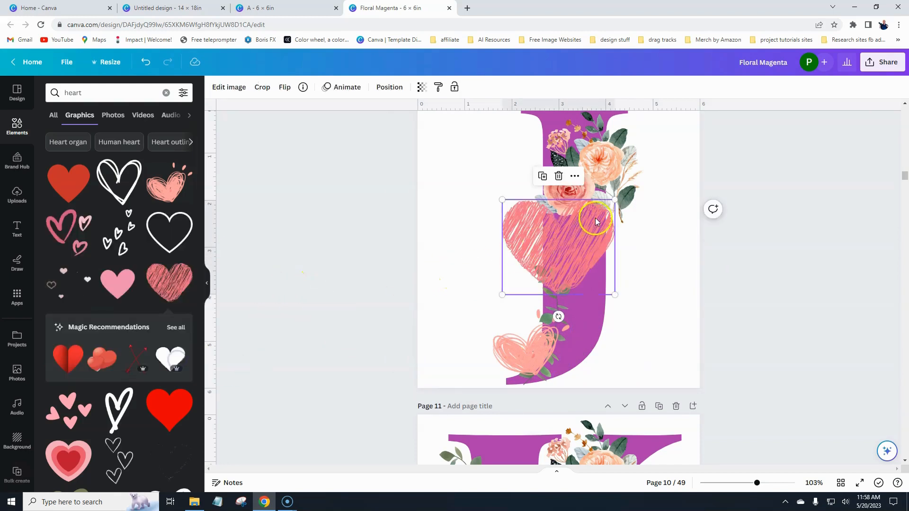
pyautogui.moveTo(615, 199)
pyautogui.mouseDown()
pyautogui.moveTo(574, 248)
pyautogui.moveTo(568, 240)
pyautogui.moveTo(605, 247)
pyautogui.mouseUp()
pyautogui.click(338, 265)
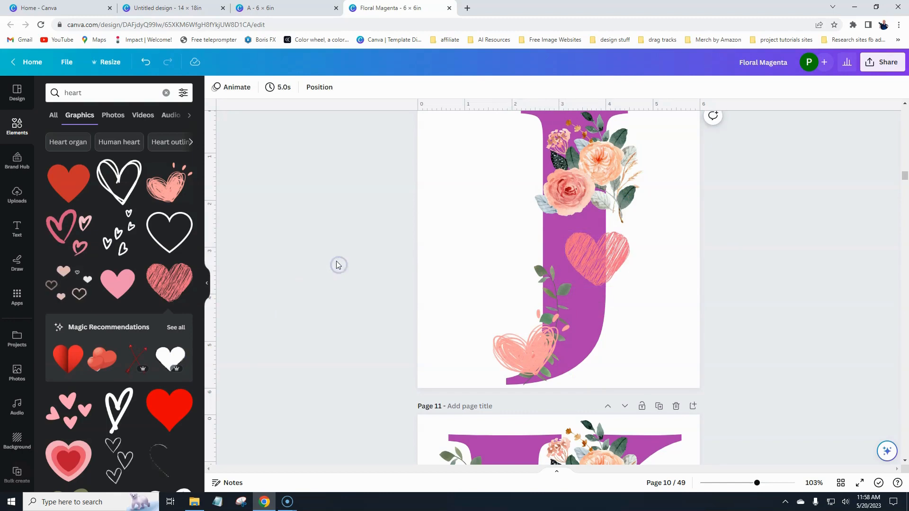
pyautogui.scroll(-4, 338, 261)
pyautogui.scroll(12, 338, 260)
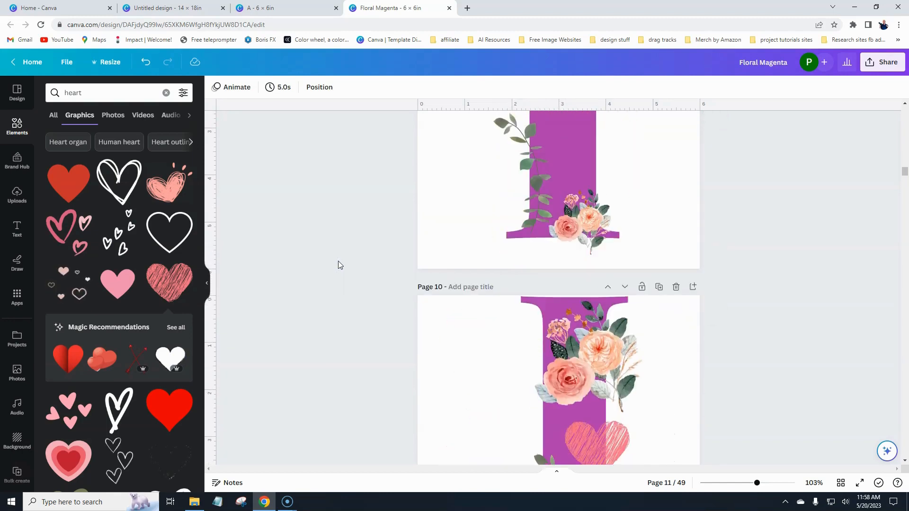
pyautogui.moveTo(899, 168); pyautogui.dragTo(902, 110)
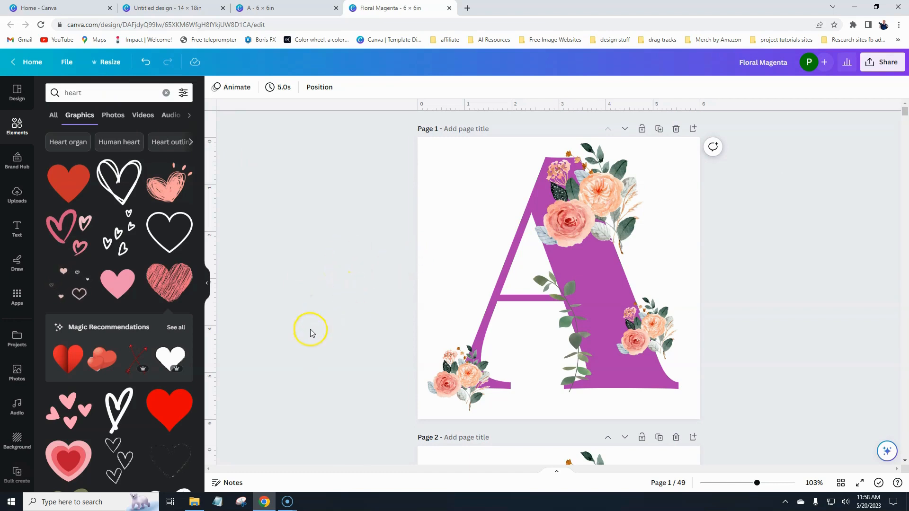
pyautogui.scroll(-10, 312, 322)
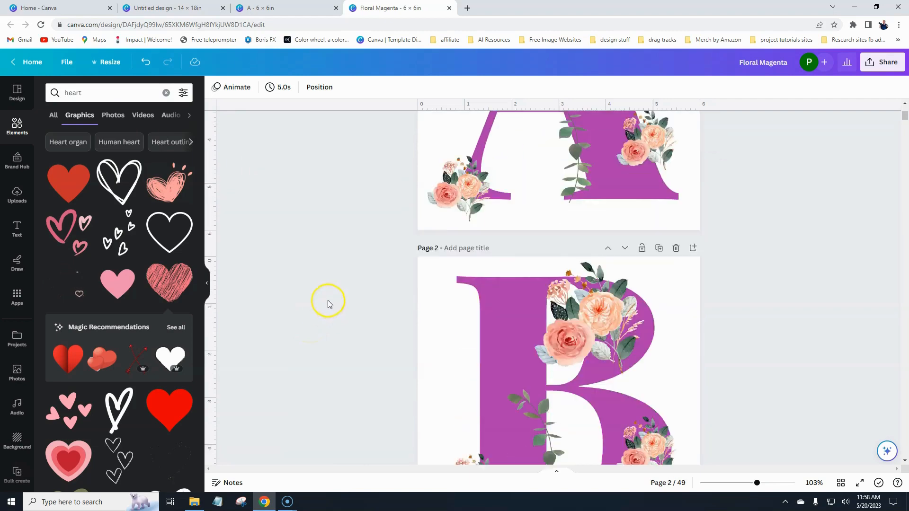
pyautogui.scroll(-8, 317, 307)
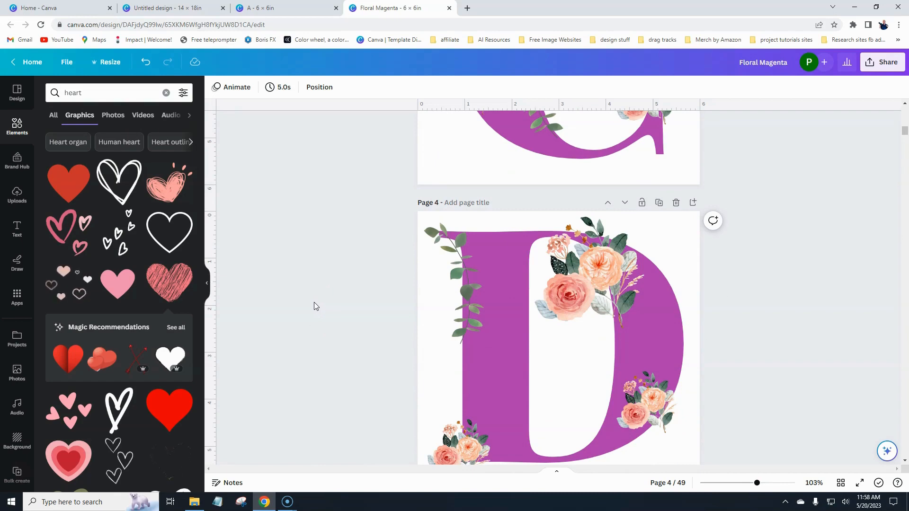
pyautogui.scroll(-10, 312, 305)
pyautogui.scroll(-7, 312, 309)
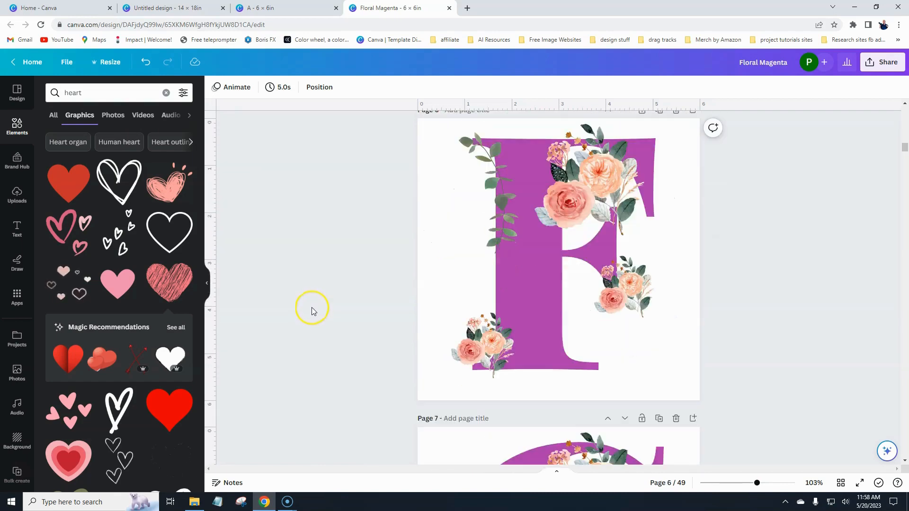
pyautogui.scroll(11, 310, 309)
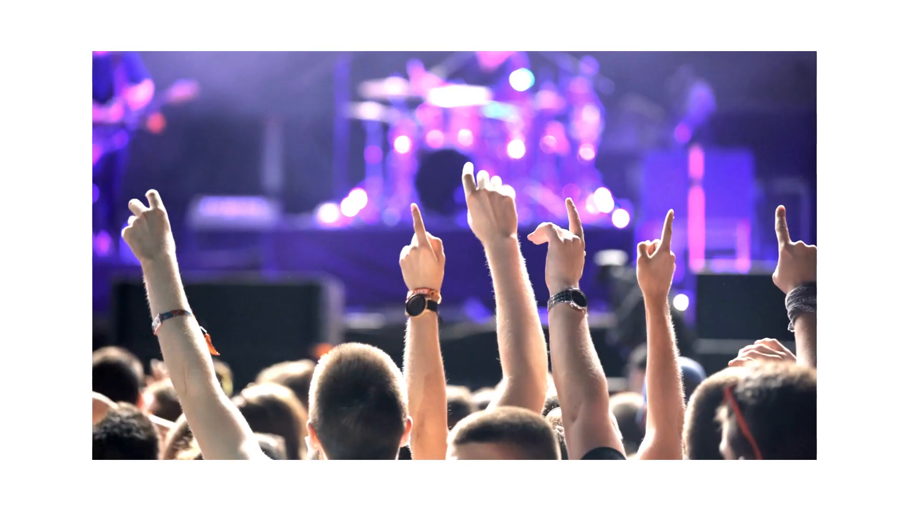